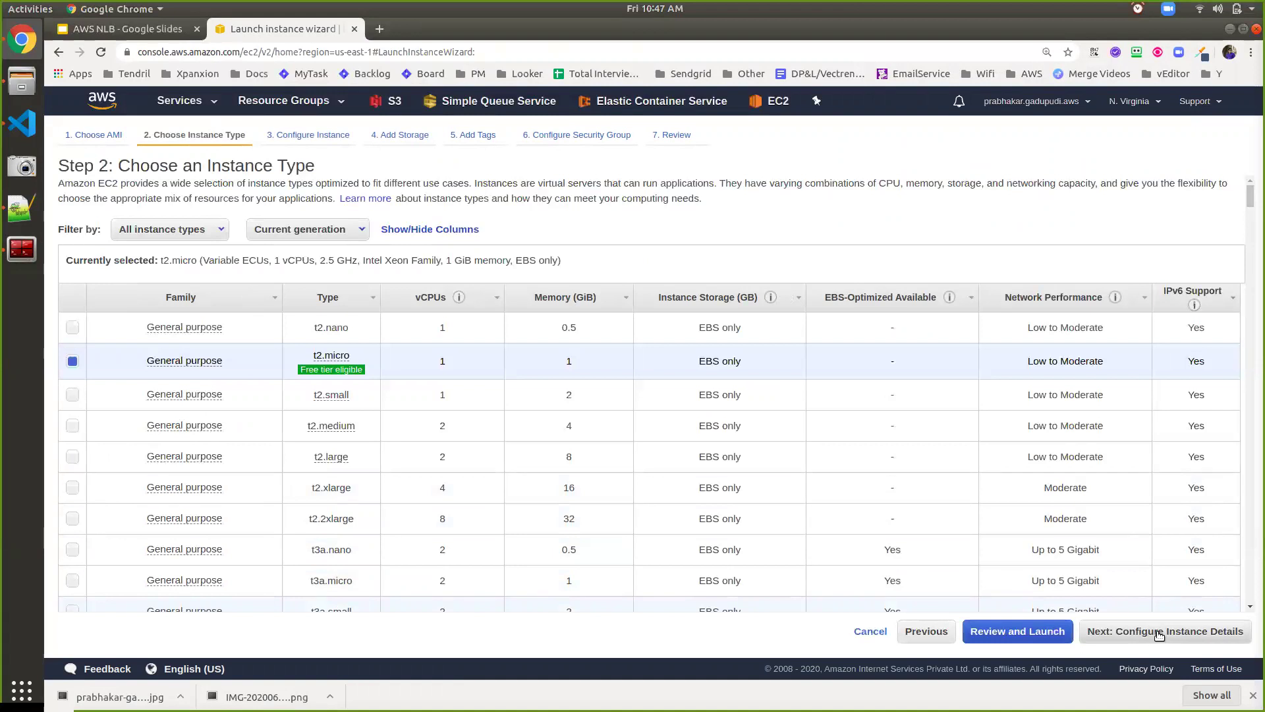
Keep the t2.micro instance type, continue to the instance details and activate the User data field under Advanced Details
left_click(1159, 633)
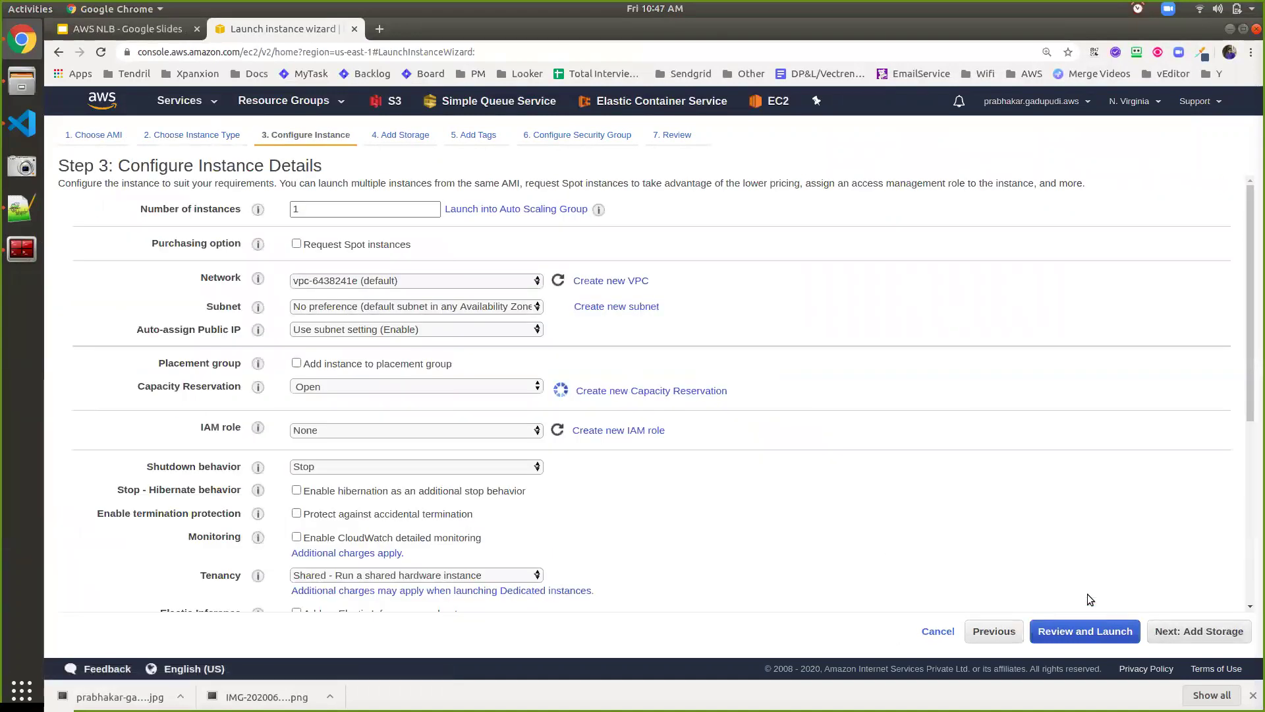
scroll(897, 511, "down", 5)
scroll(897, 512, "up", 5)
scroll(899, 512, "down", 4)
scroll(899, 514, "down", 2)
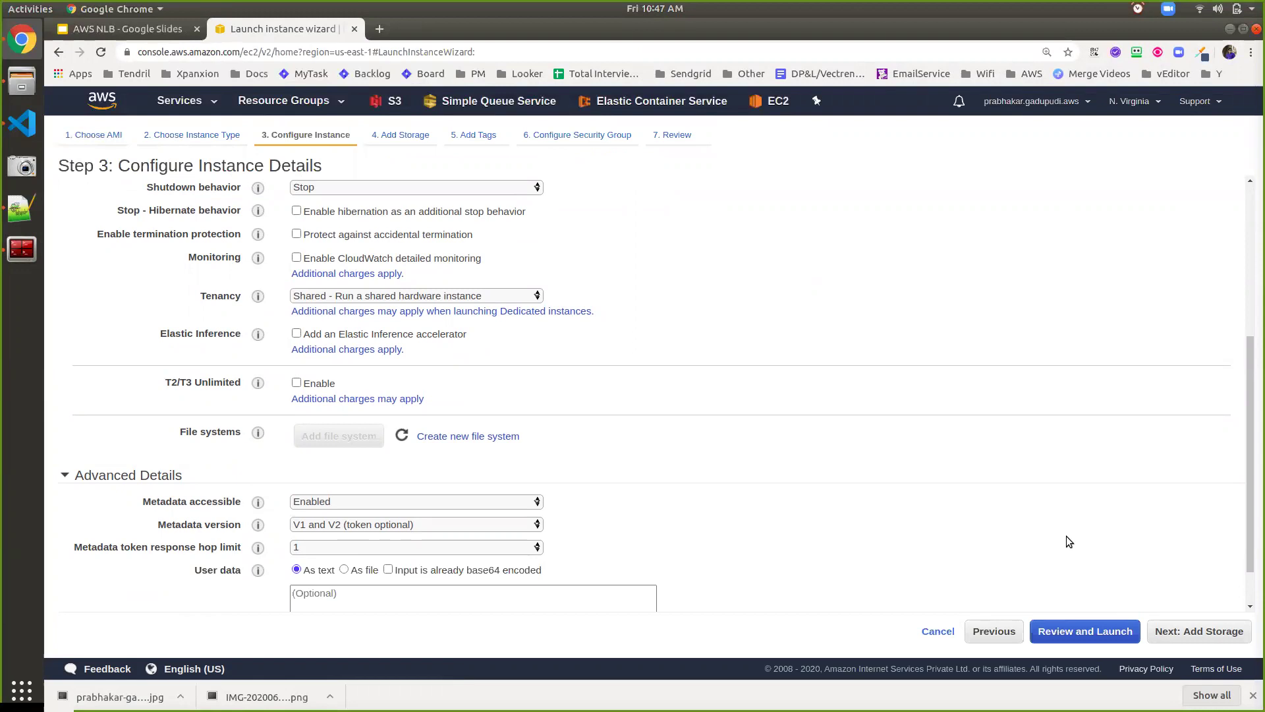
scroll(1067, 536, "down", 1)
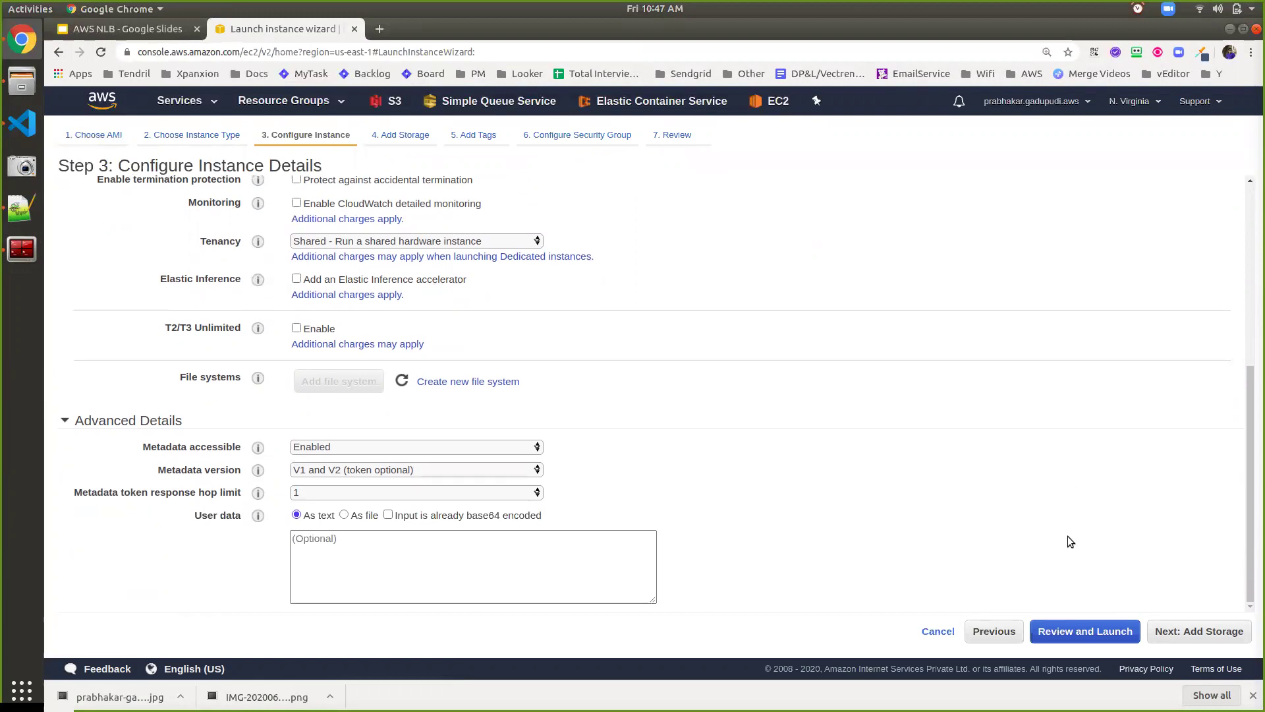
left_click(624, 567)
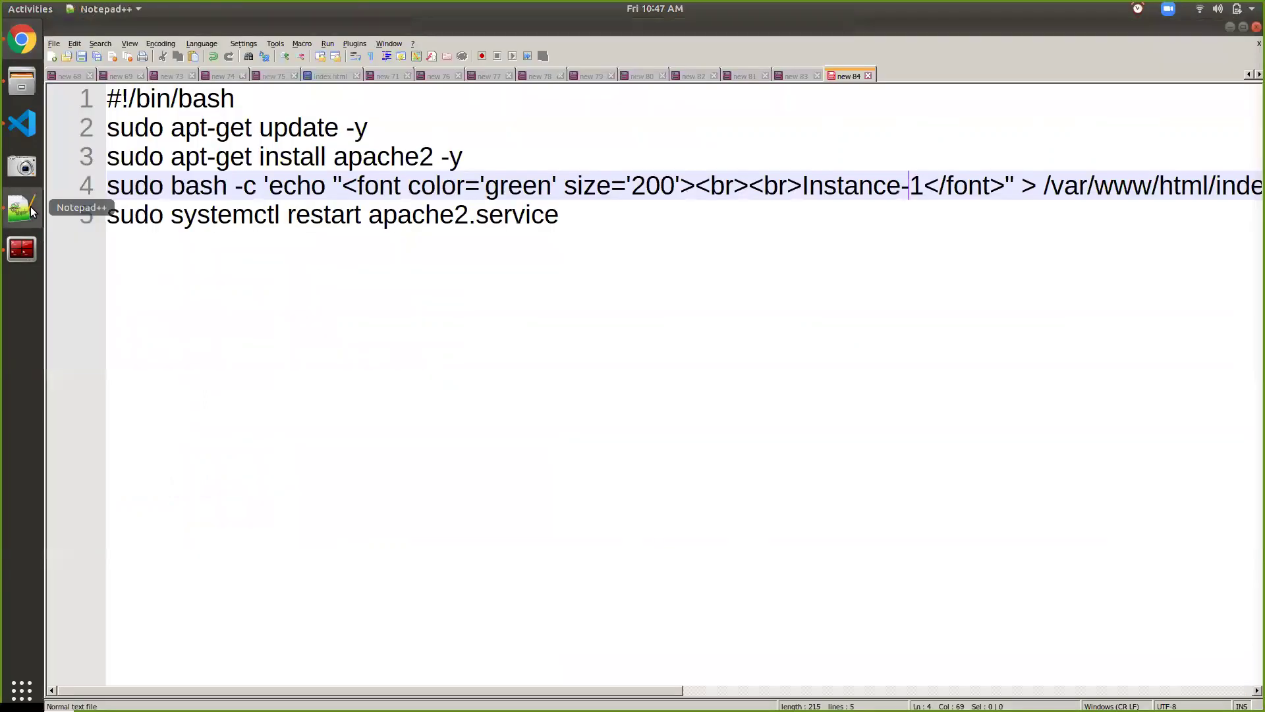
Switch to Notepad++ and examine the bash script's update, Apache install and index.html commands, including the page text, colour and size
left_click(31, 211)
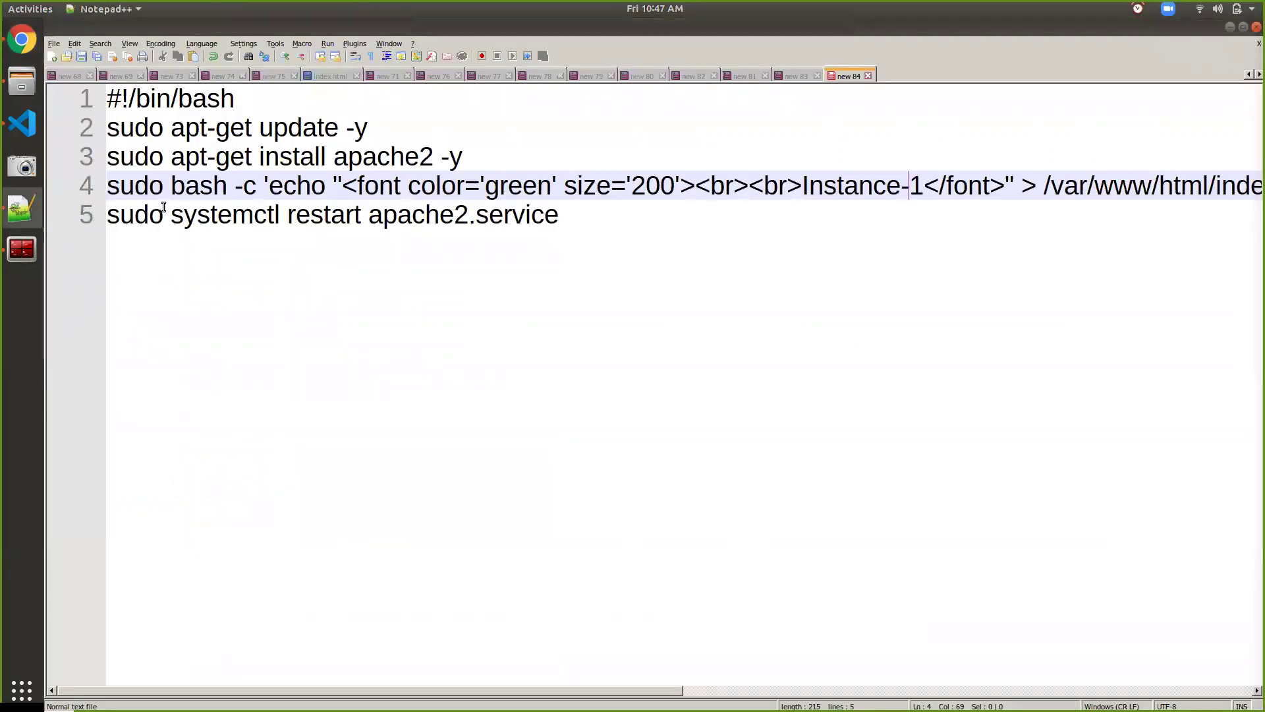
left_click_drag(372, 135, 109, 129)
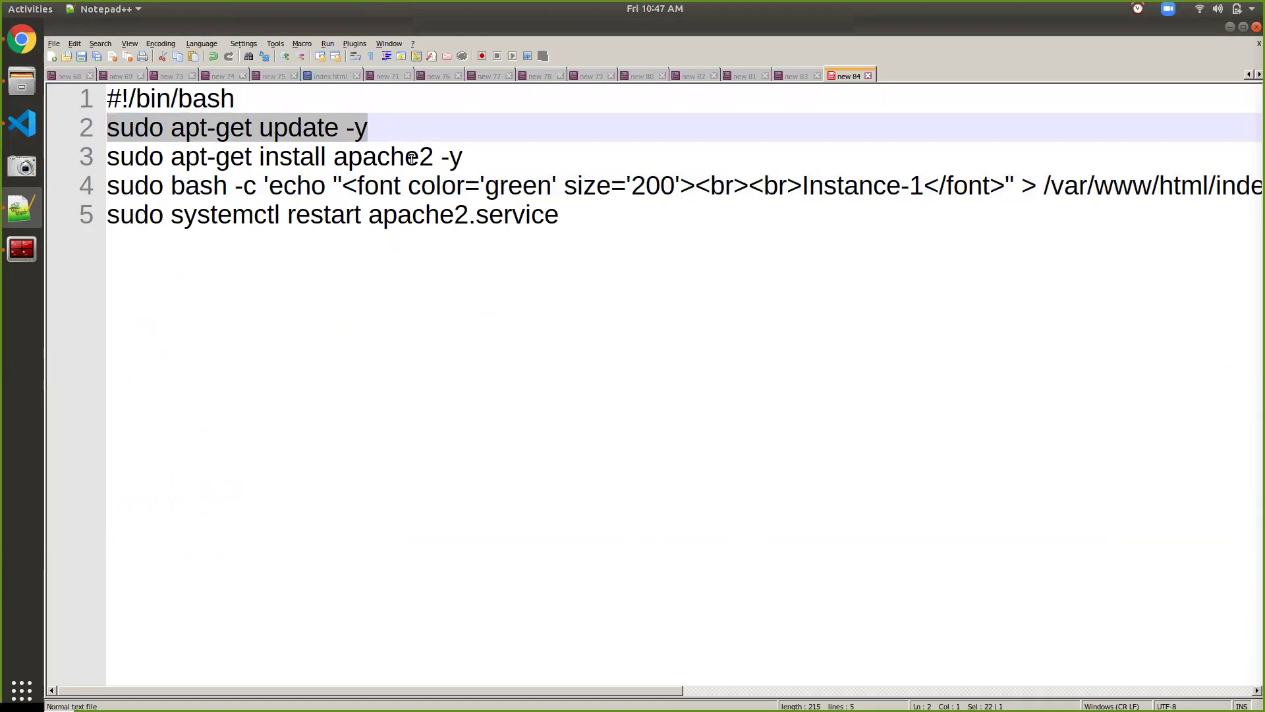
left_click_drag(501, 163, 109, 166)
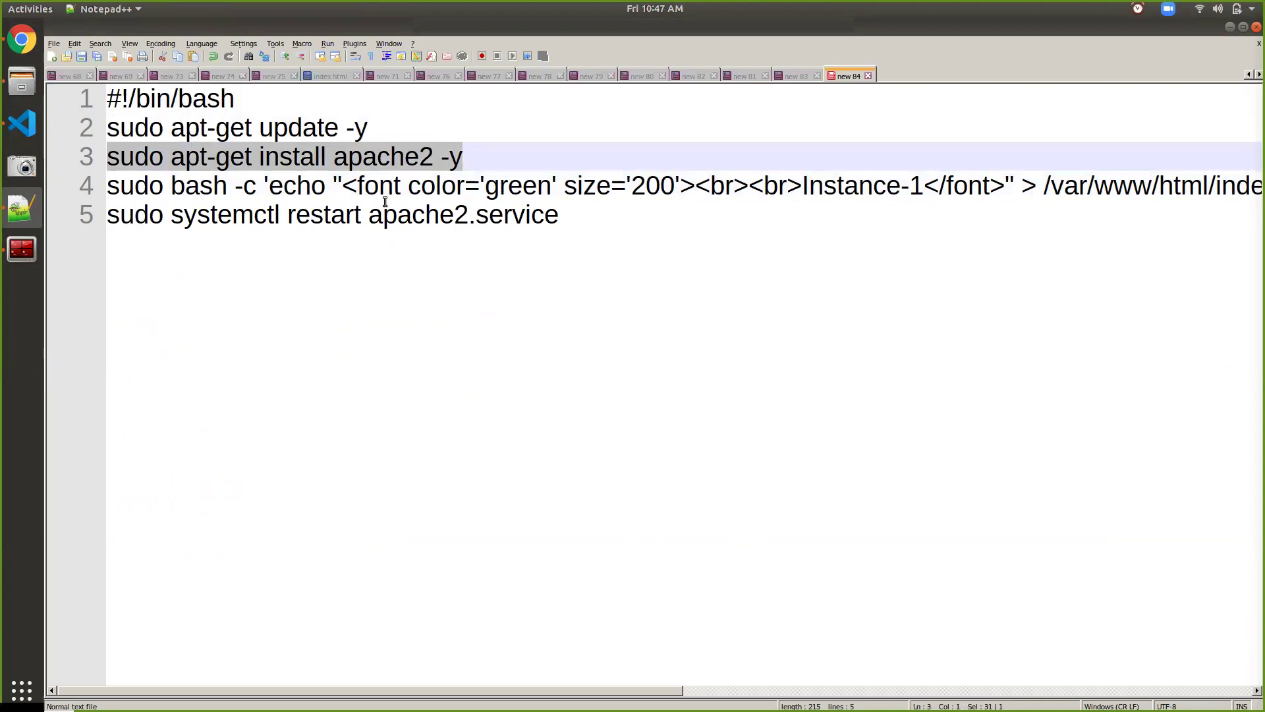
left_click(803, 190)
left_click_drag(803, 192, 926, 196)
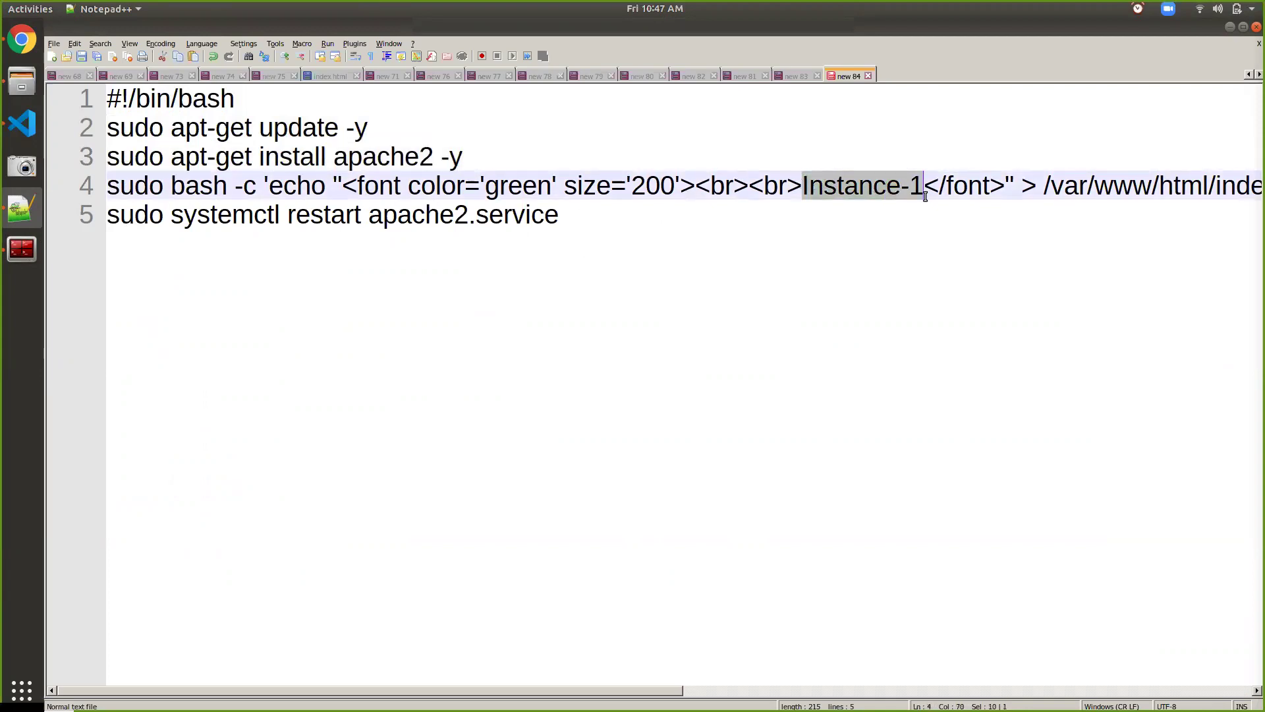
double_click(511, 190)
left_click(647, 188)
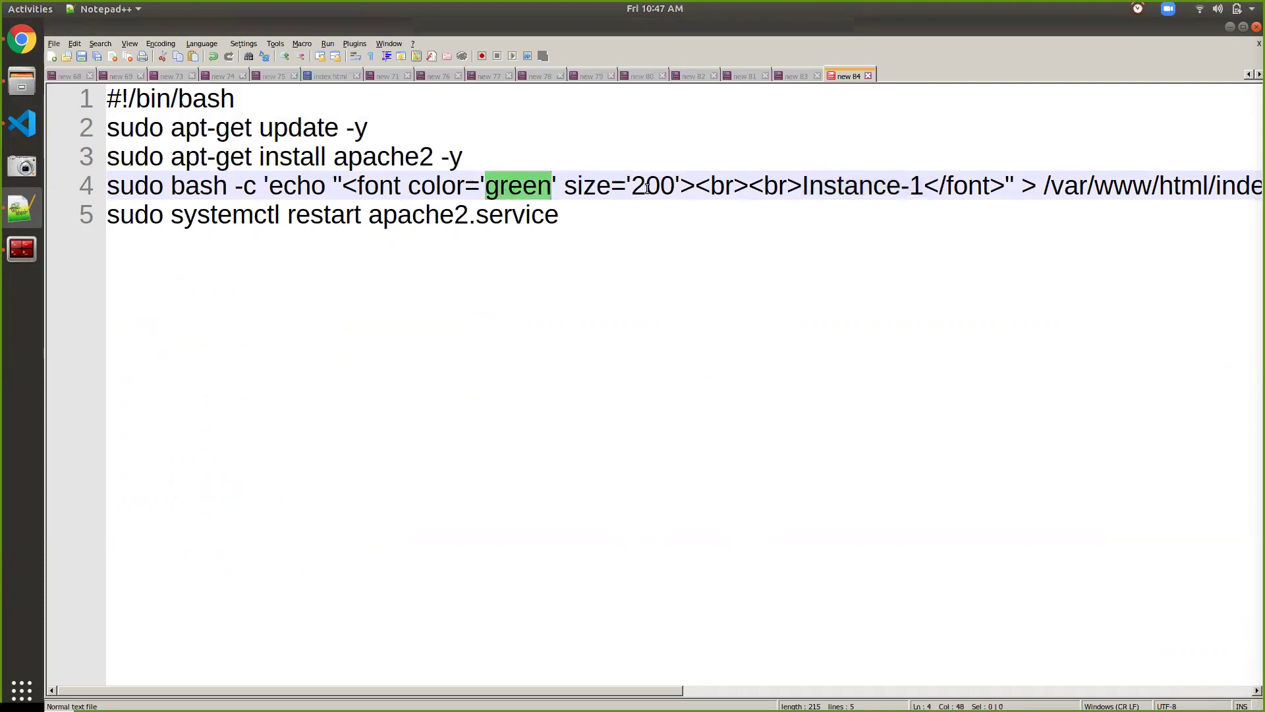
double_click(647, 188)
left_click_drag(672, 689, 846, 697)
double_click(880, 192)
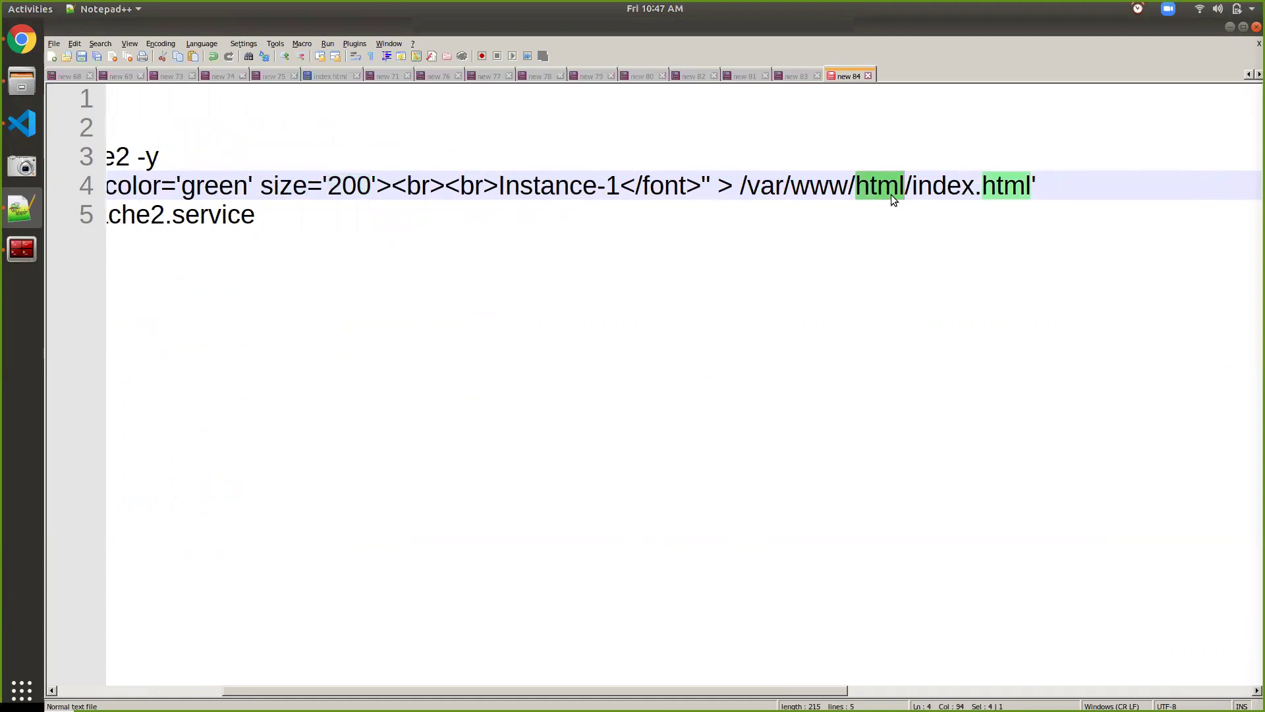
double_click(927, 187)
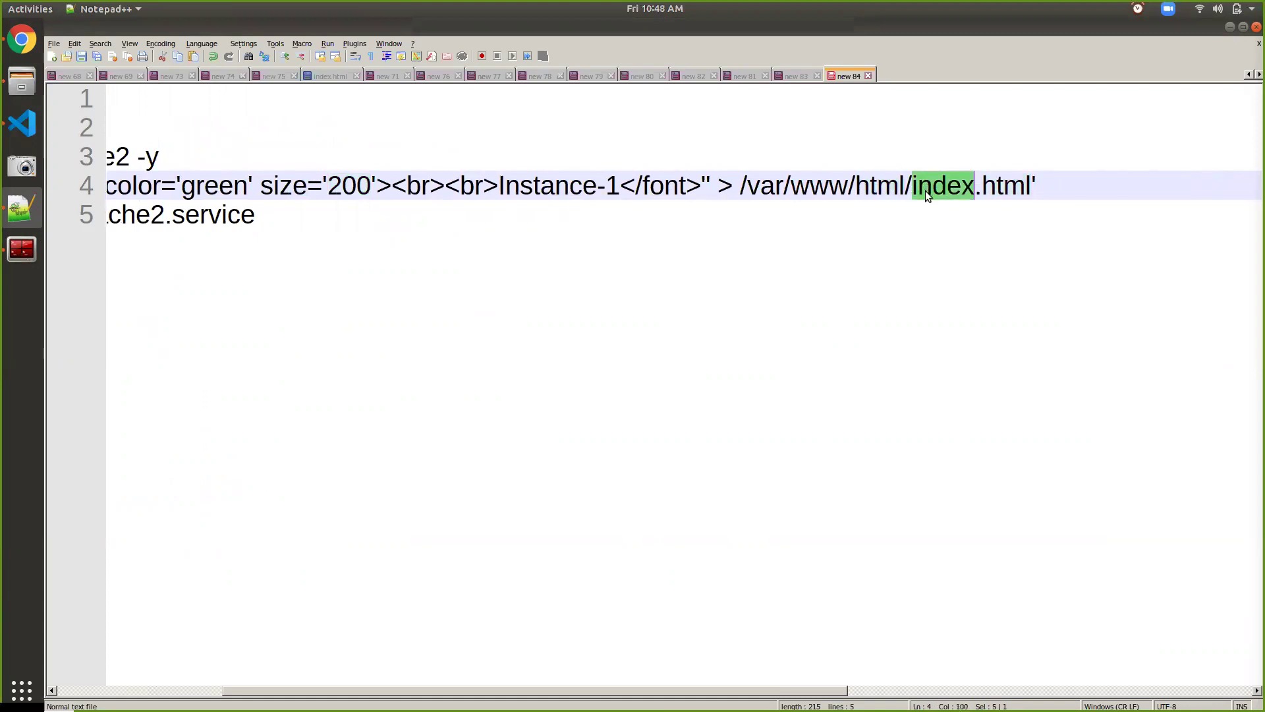
scroll(592, 672, "left", 5)
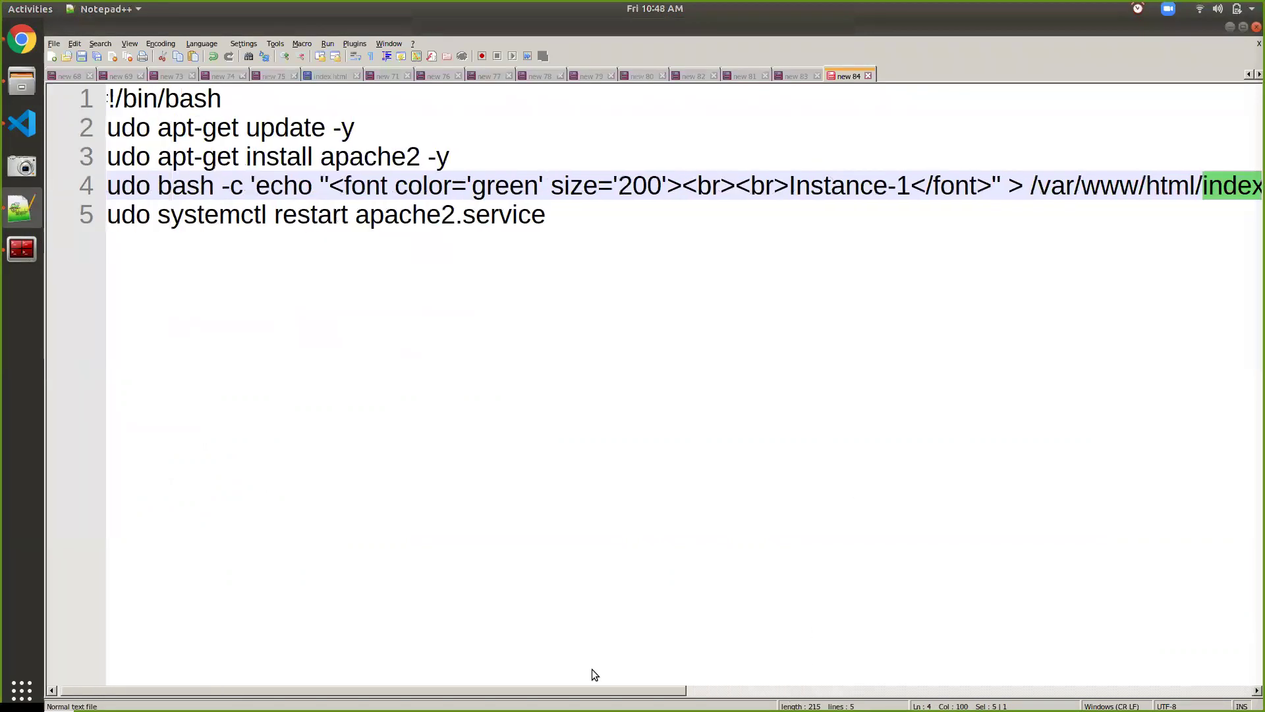
scroll(587, 672, "right", 2)
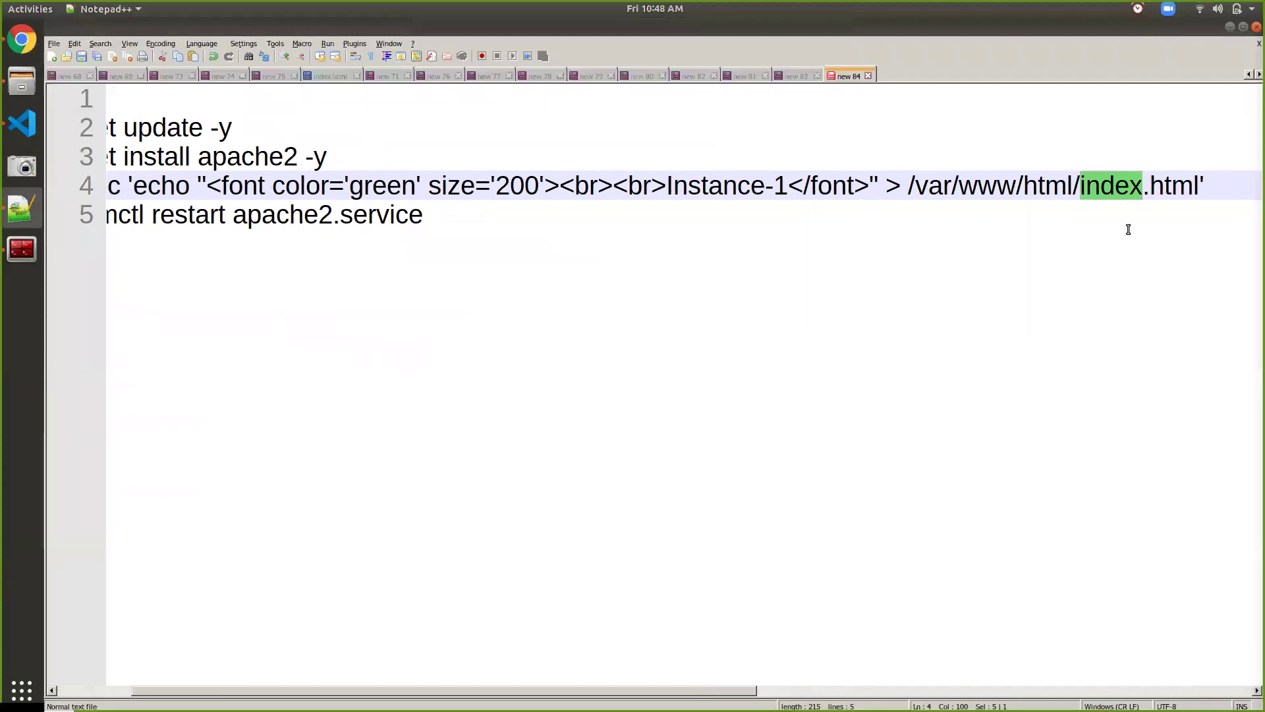
scroll(583, 691, "left", 2)
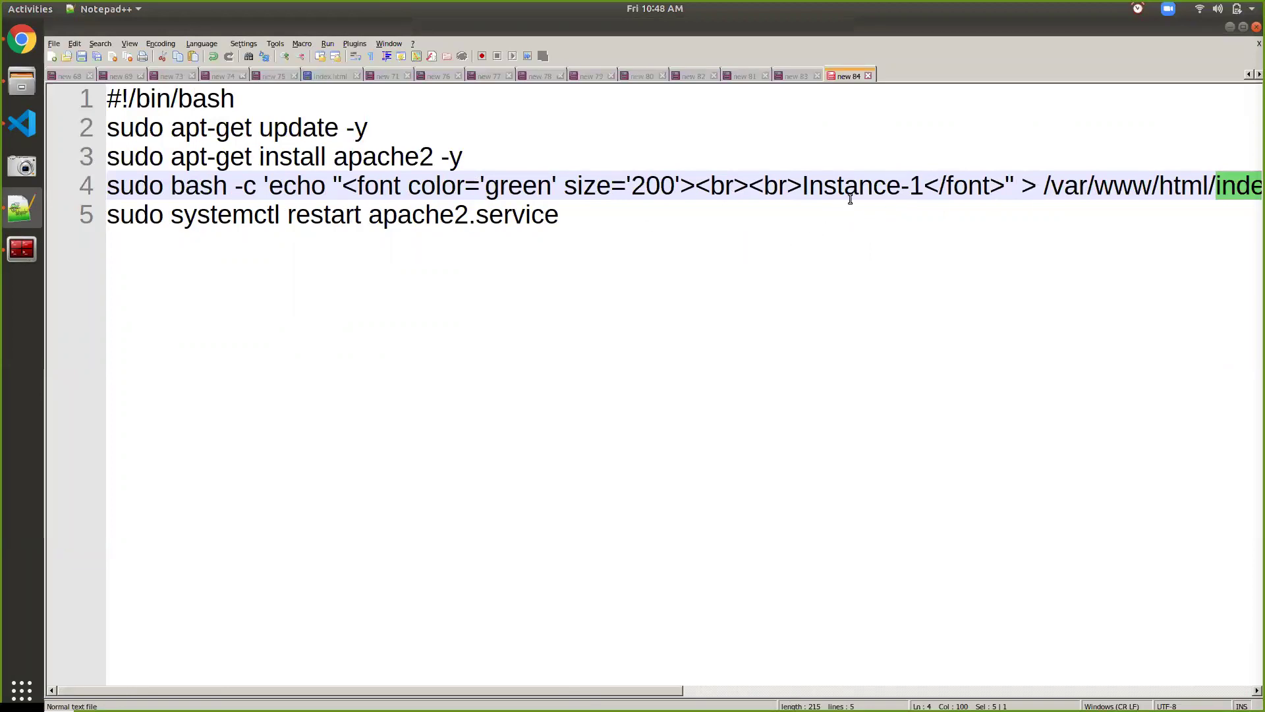
left_click(913, 185)
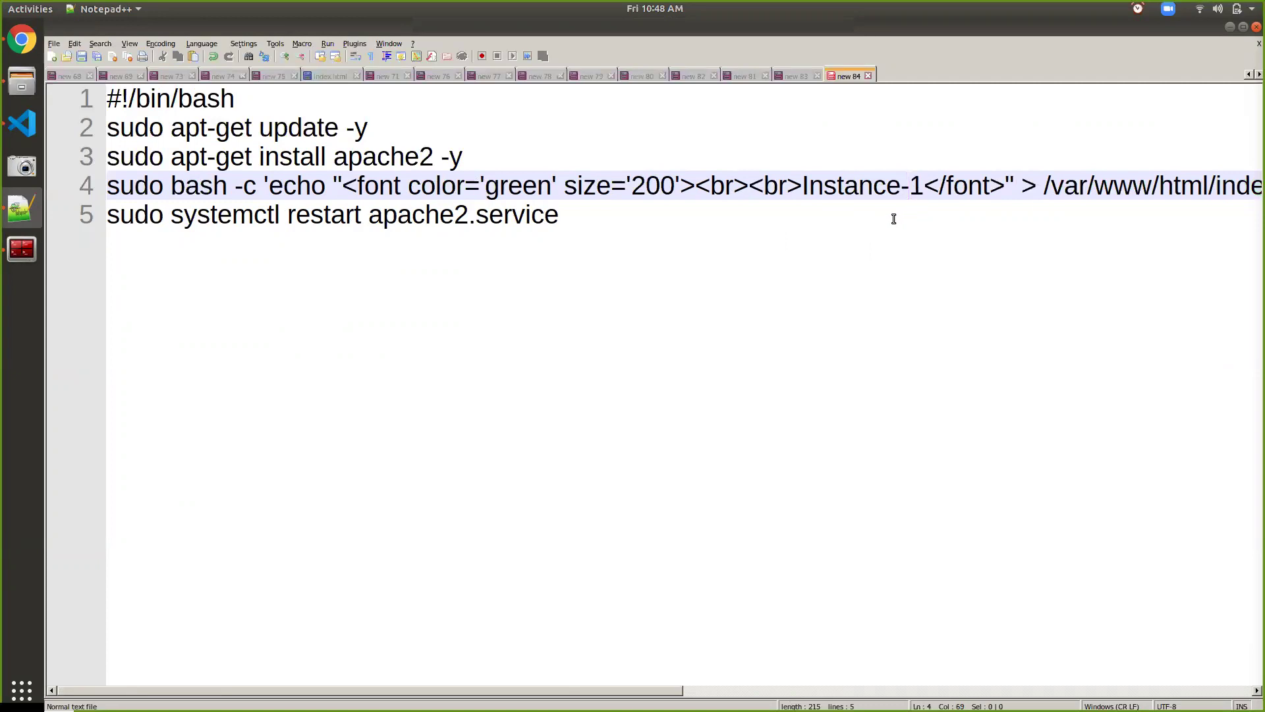
Copy the entire Apache setup script and paste it into the instance's User data as text in Chrome
left_click_drag(577, 220, 7, 67)
key("ctrl+c")
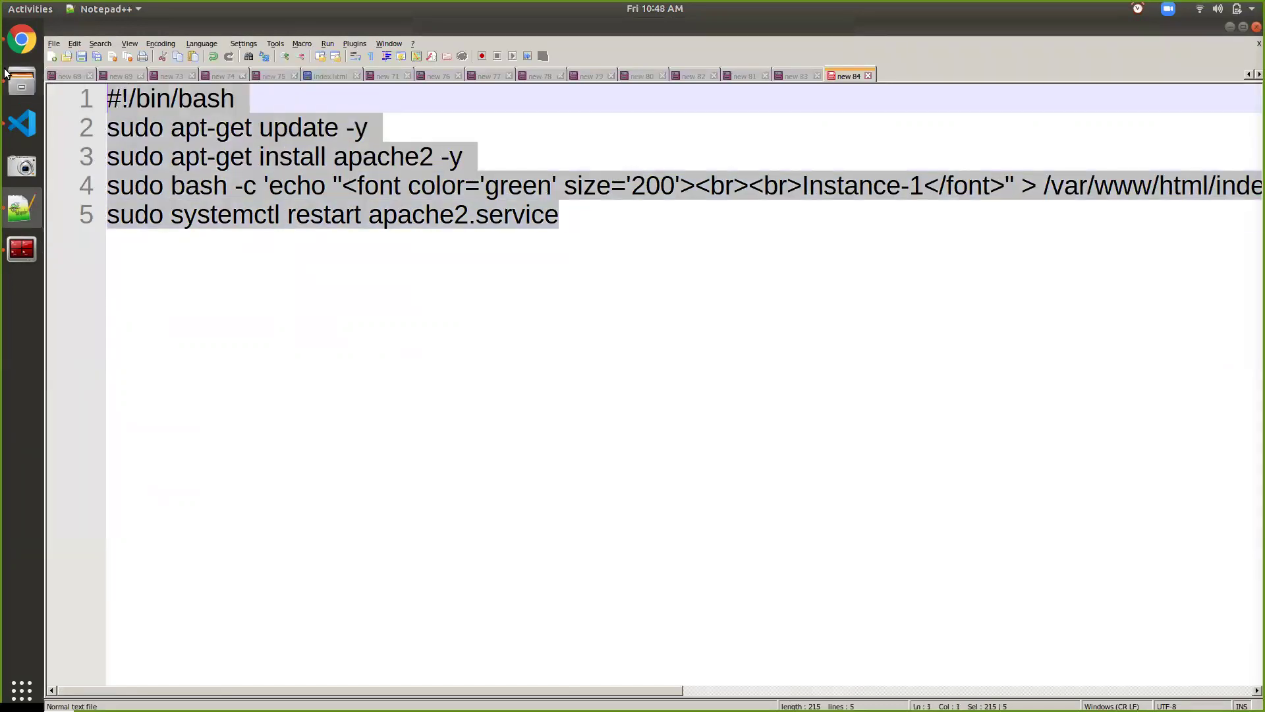
left_click(22, 39)
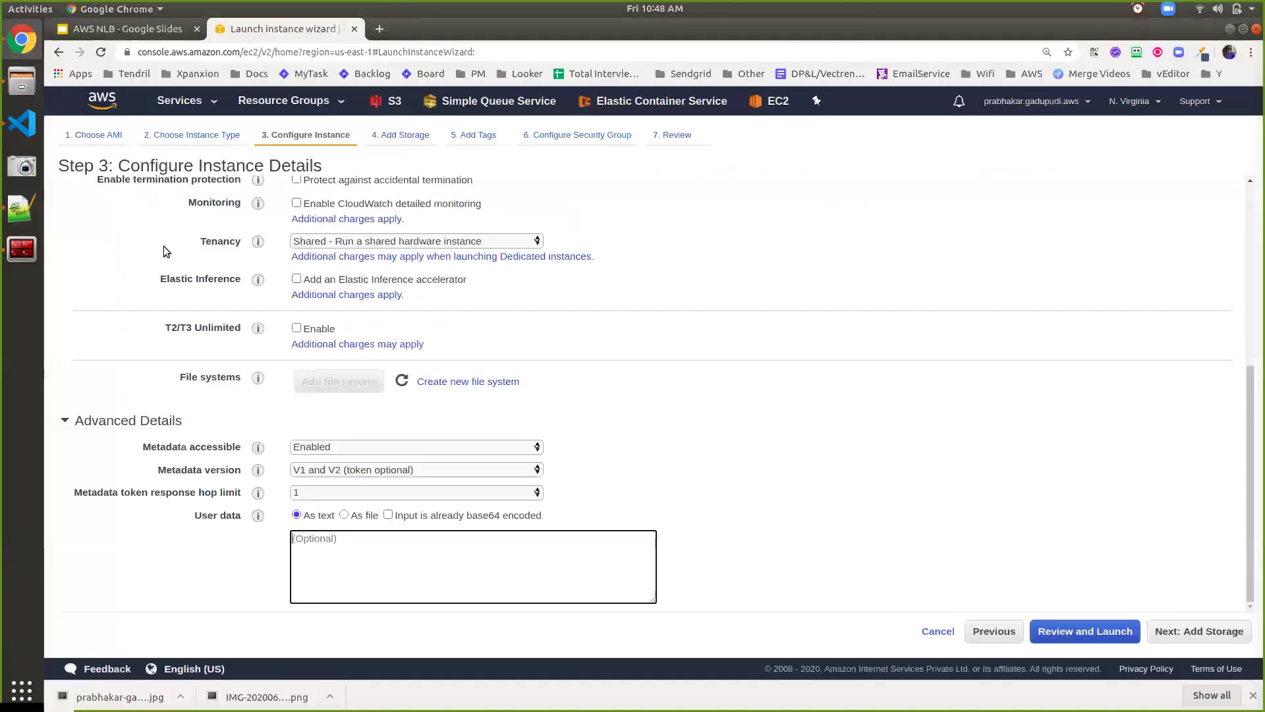
key("ctrl+v")
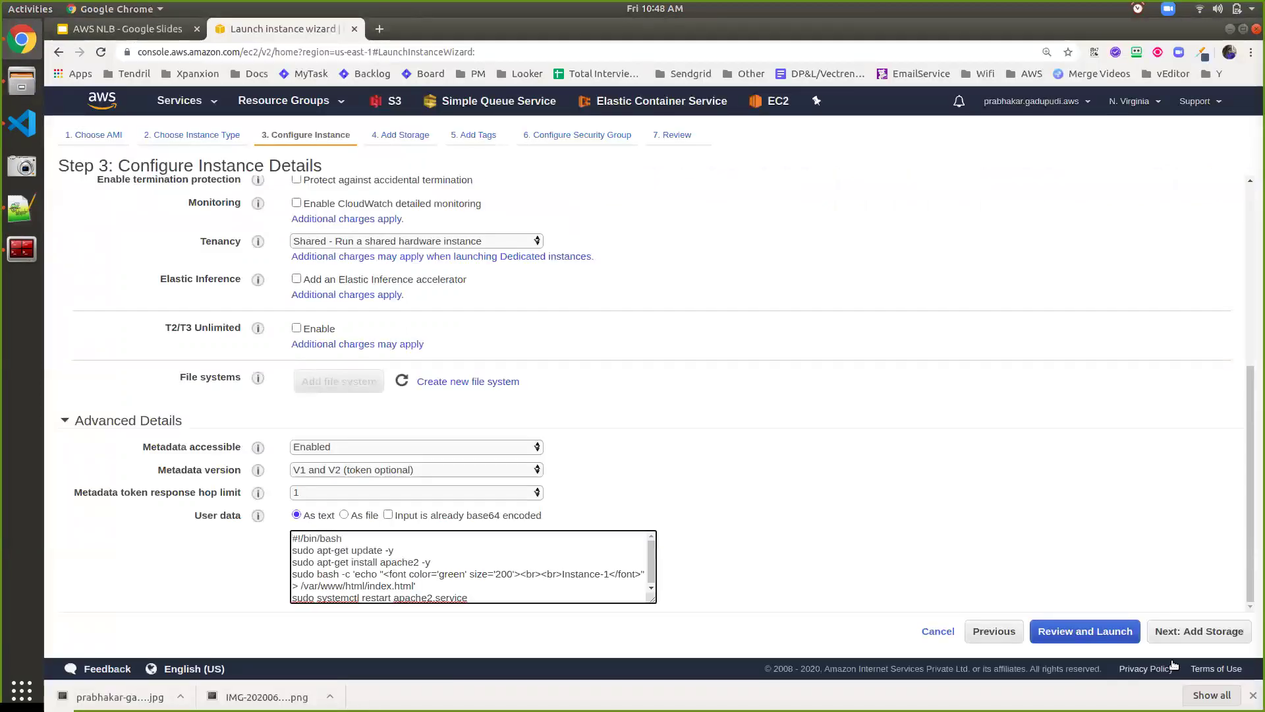
Keep the default storage and add a tag with key Name and value machine1
left_click(1180, 638)
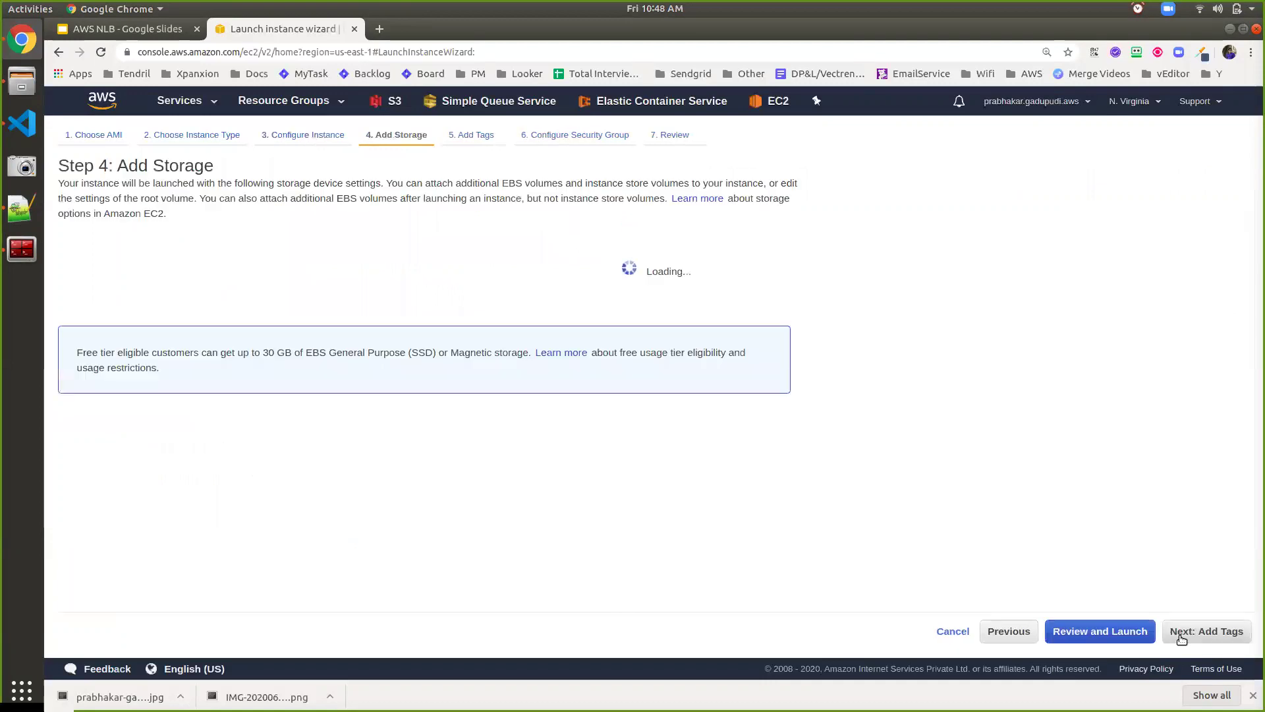
left_click(1181, 638)
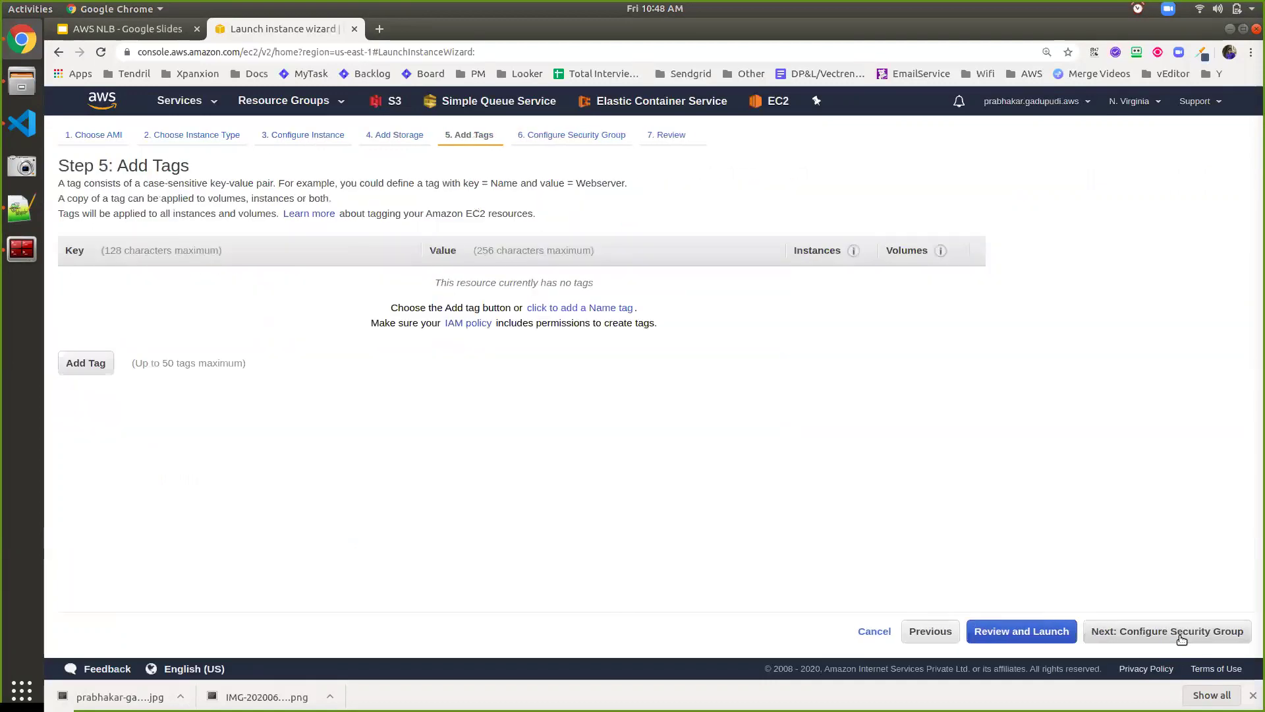
left_click(107, 366)
type("Name")
key("Tab")
type("machine")
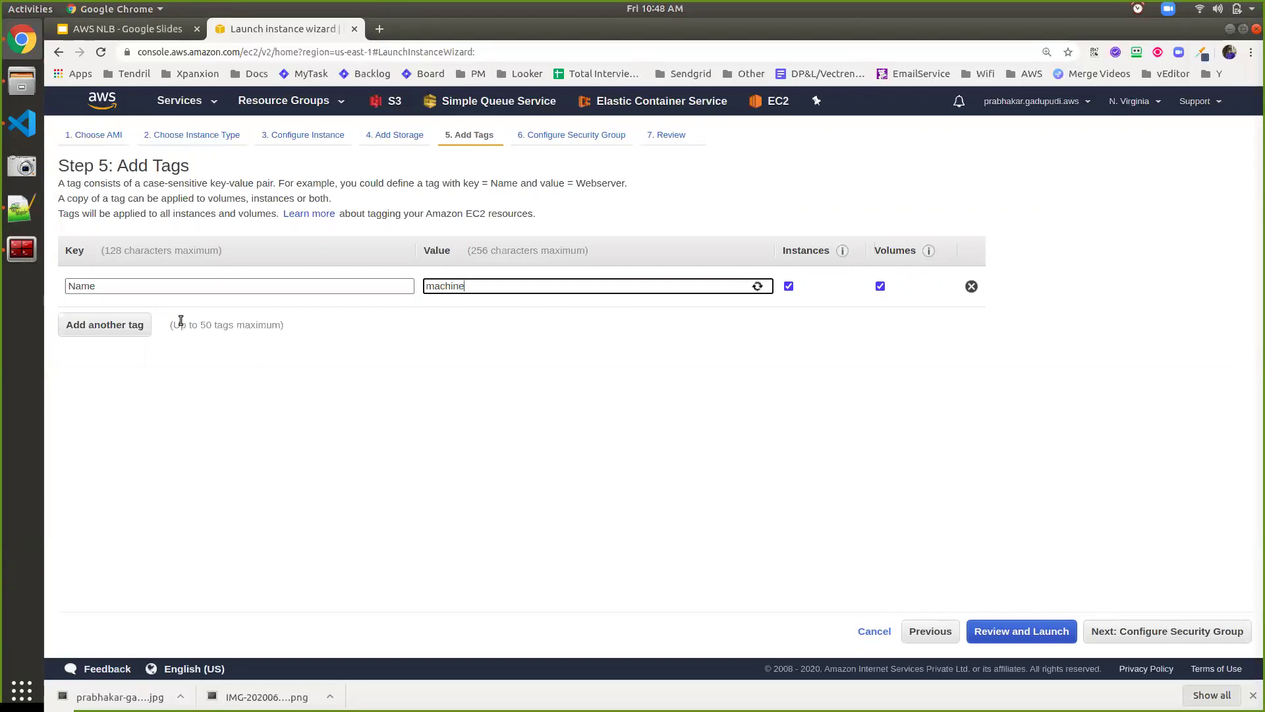
Assign the existing security group UbuntuVM to the instance
left_click(1215, 631)
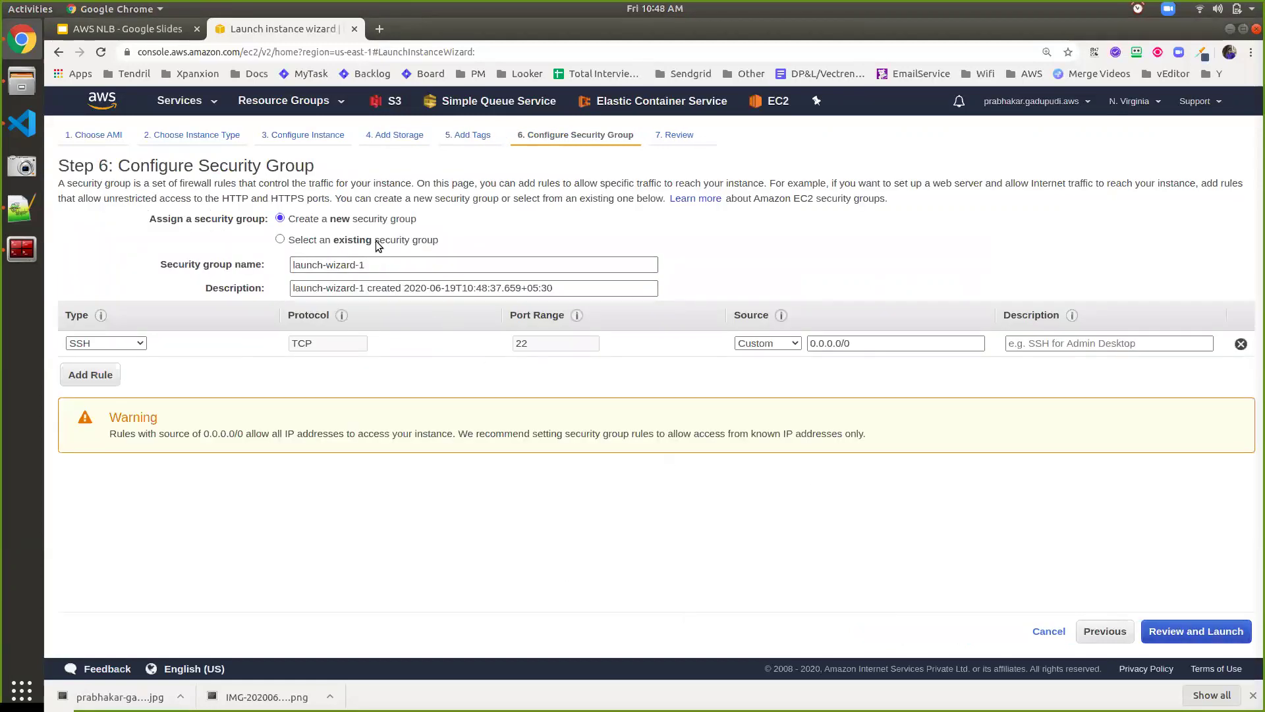
left_click(378, 246)
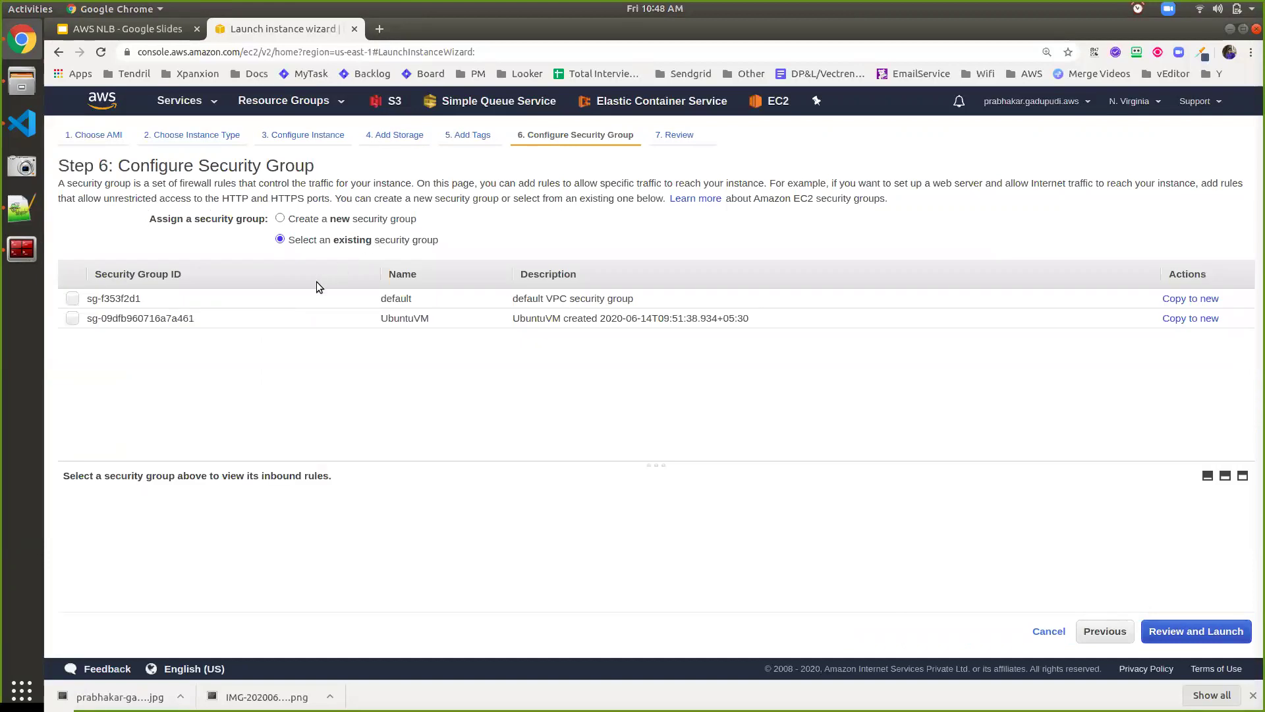
left_click(134, 304)
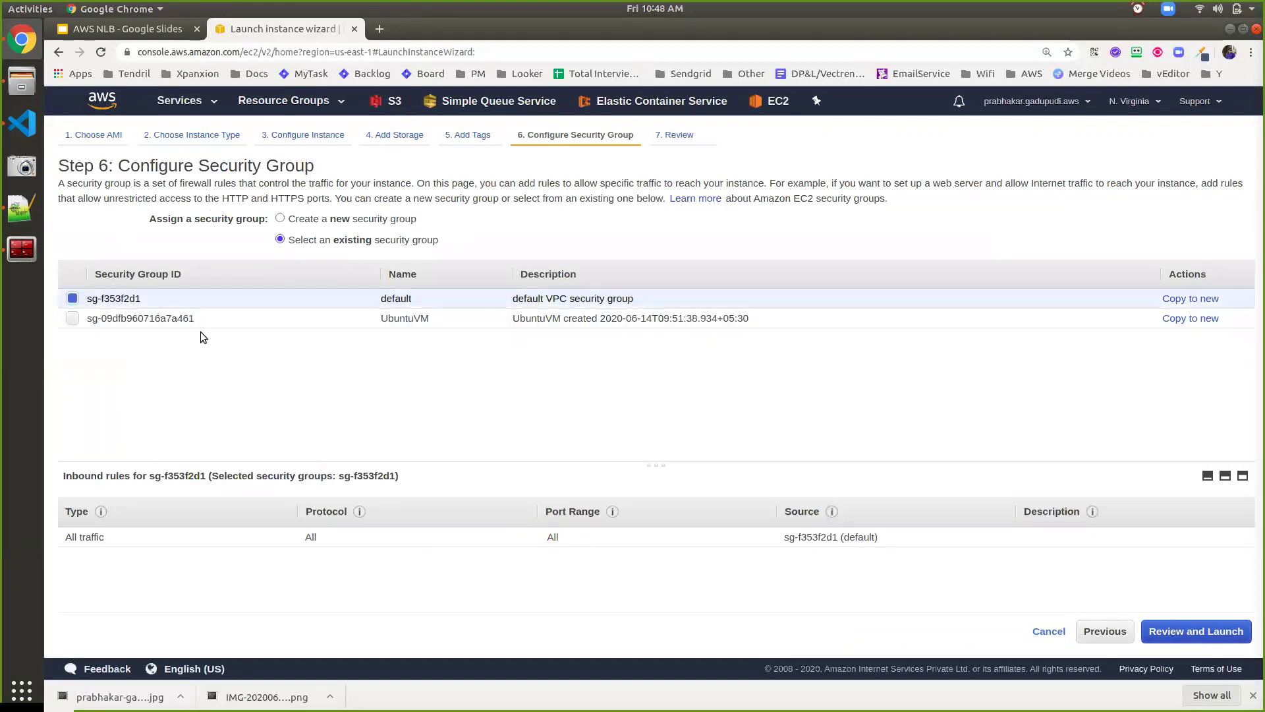
left_click(156, 318)
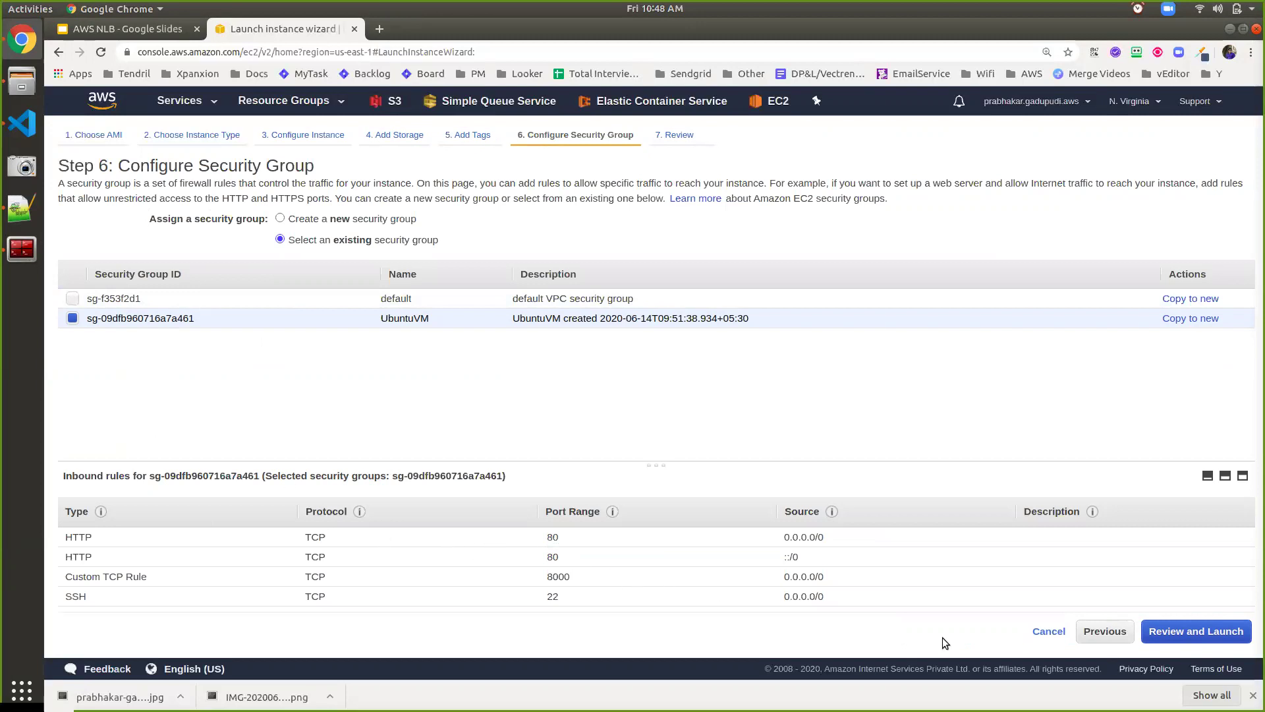
Launch the instance without a key pair, acknowledging the connection restriction
left_click(1235, 631)
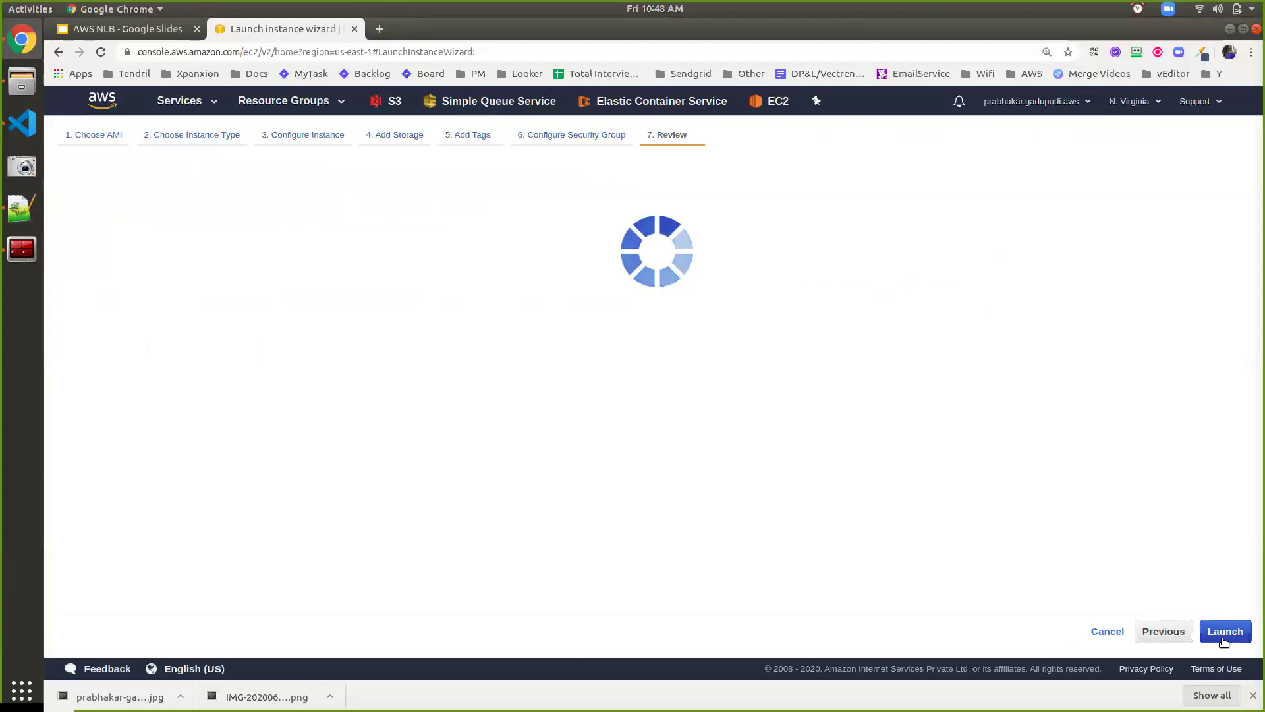
left_click(1224, 639)
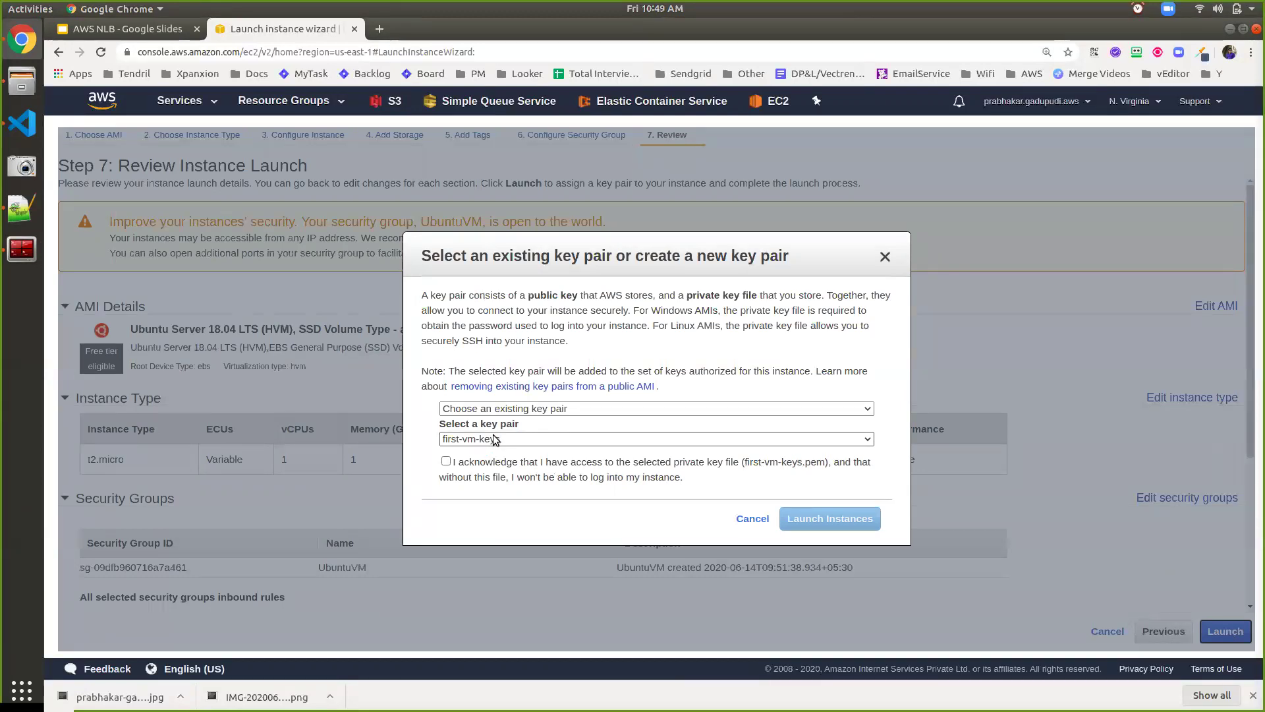
left_click(537, 410)
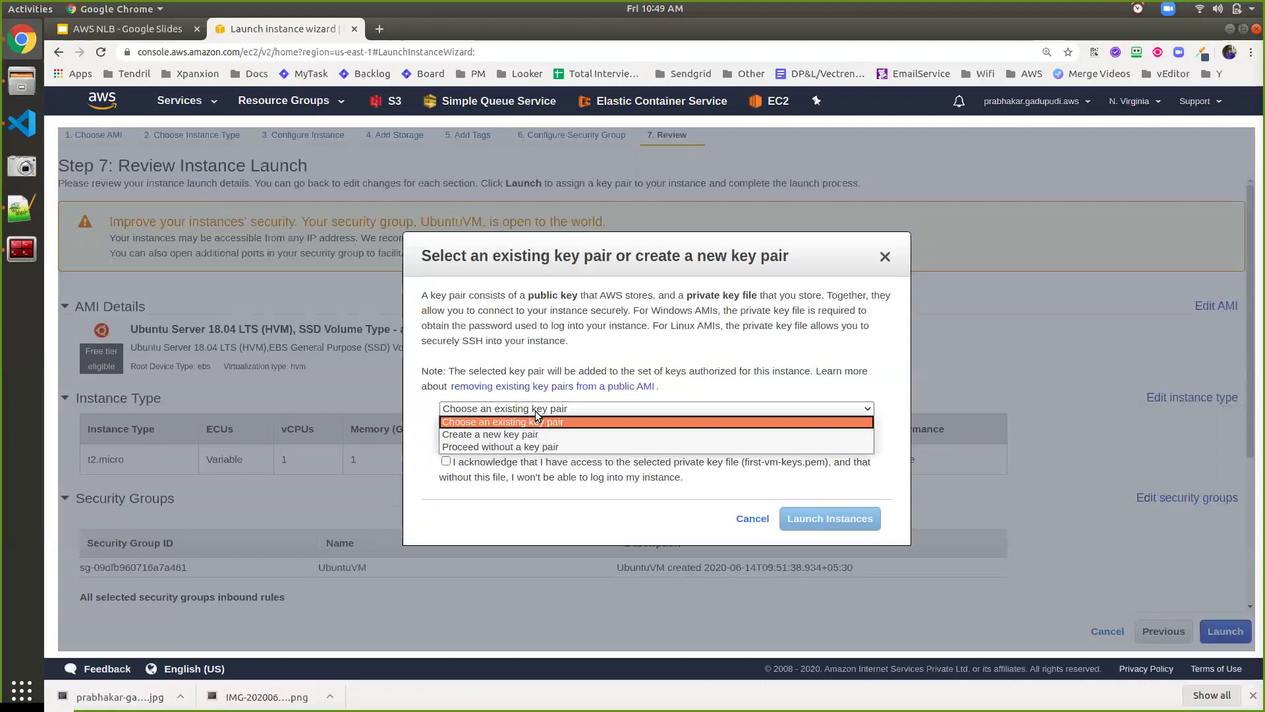
left_click(527, 442)
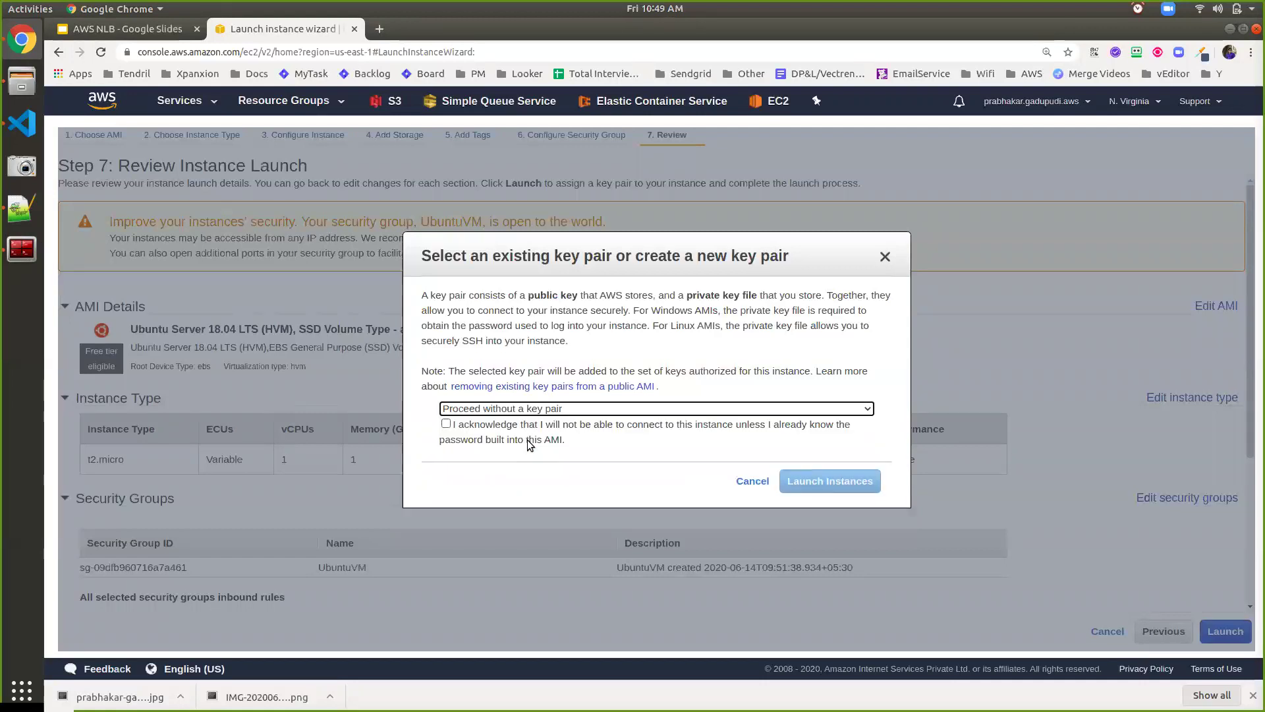
left_click(520, 425)
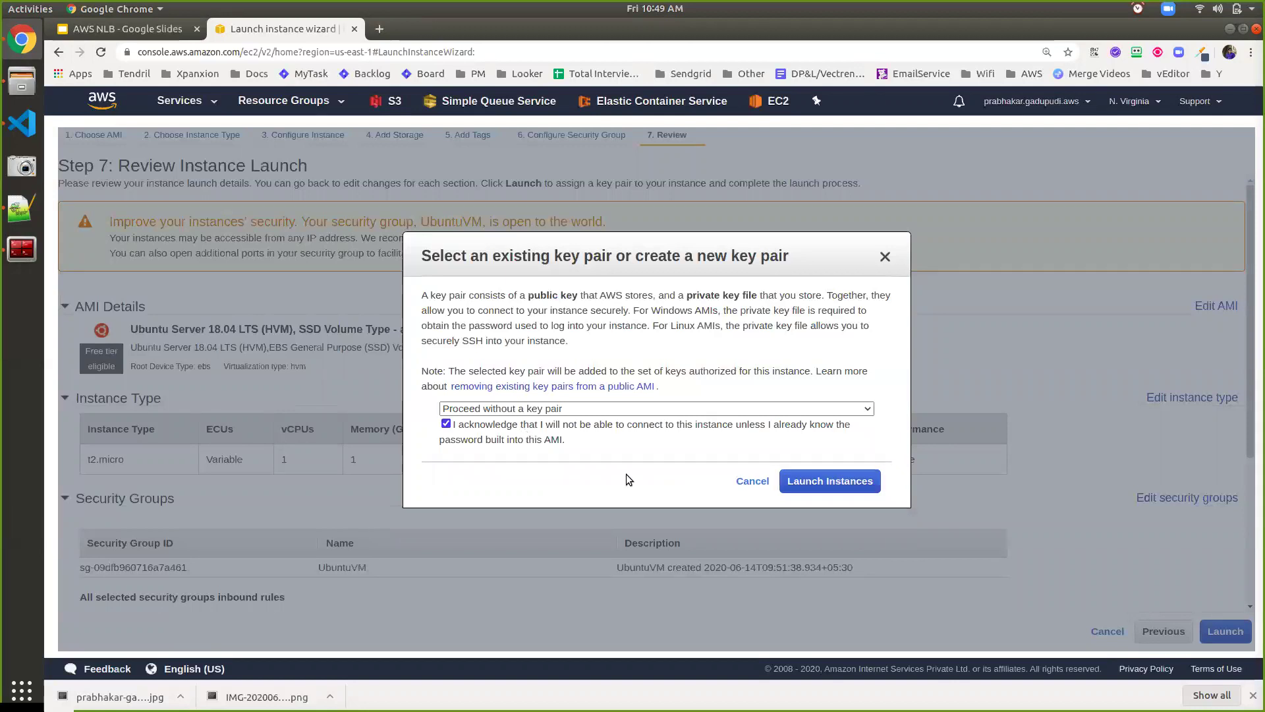
left_click(810, 483)
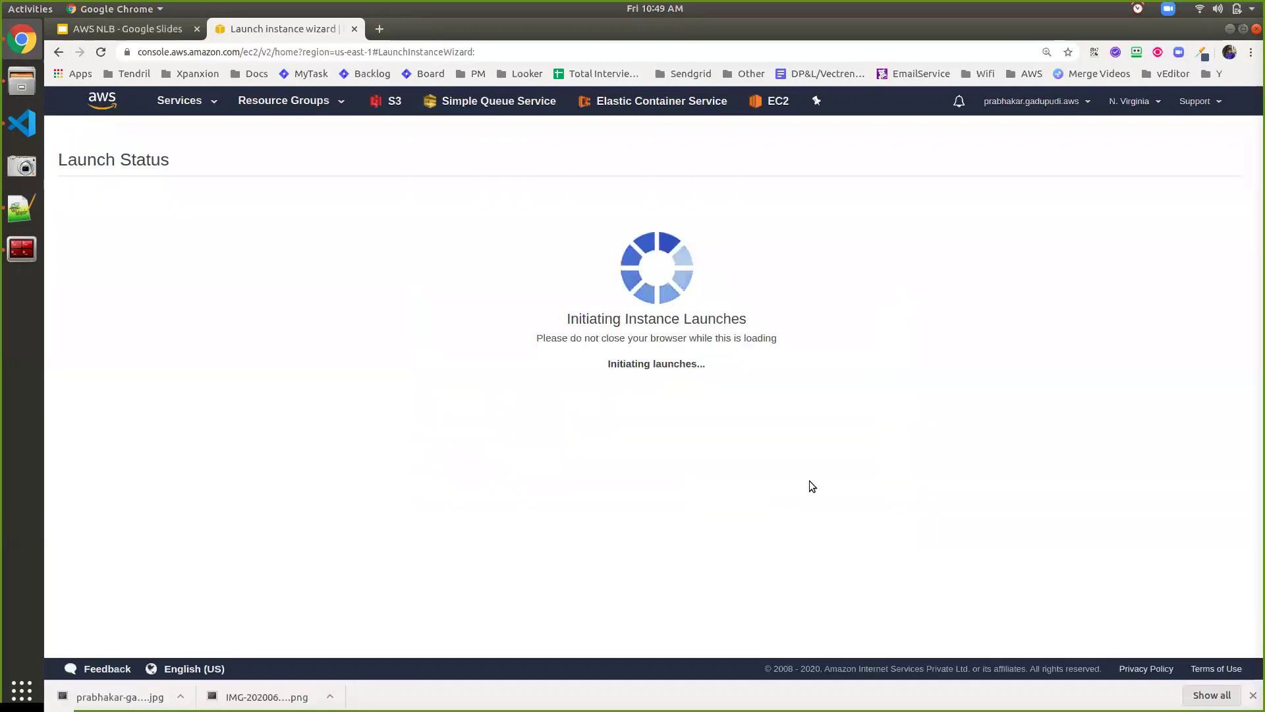
From the instance list, copy machine1's public DNS address and open it in a new browser tab
left_click(1179, 605)
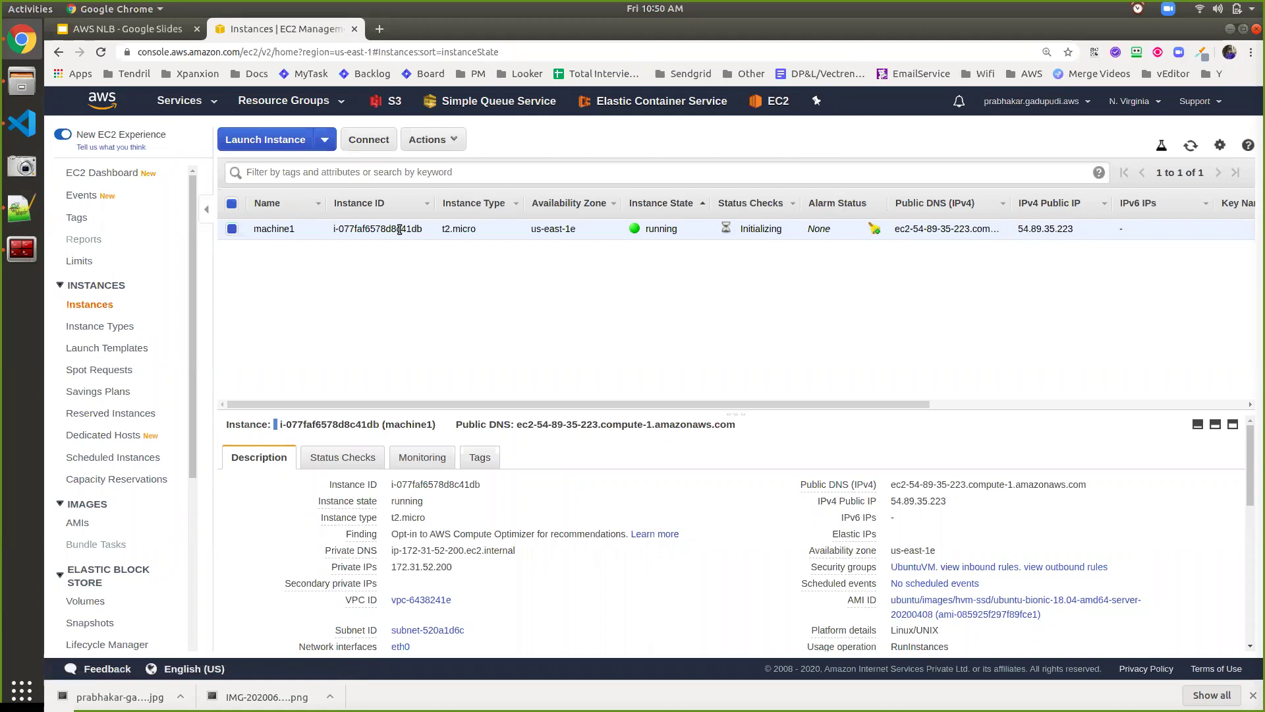
mouse_move(913, 504)
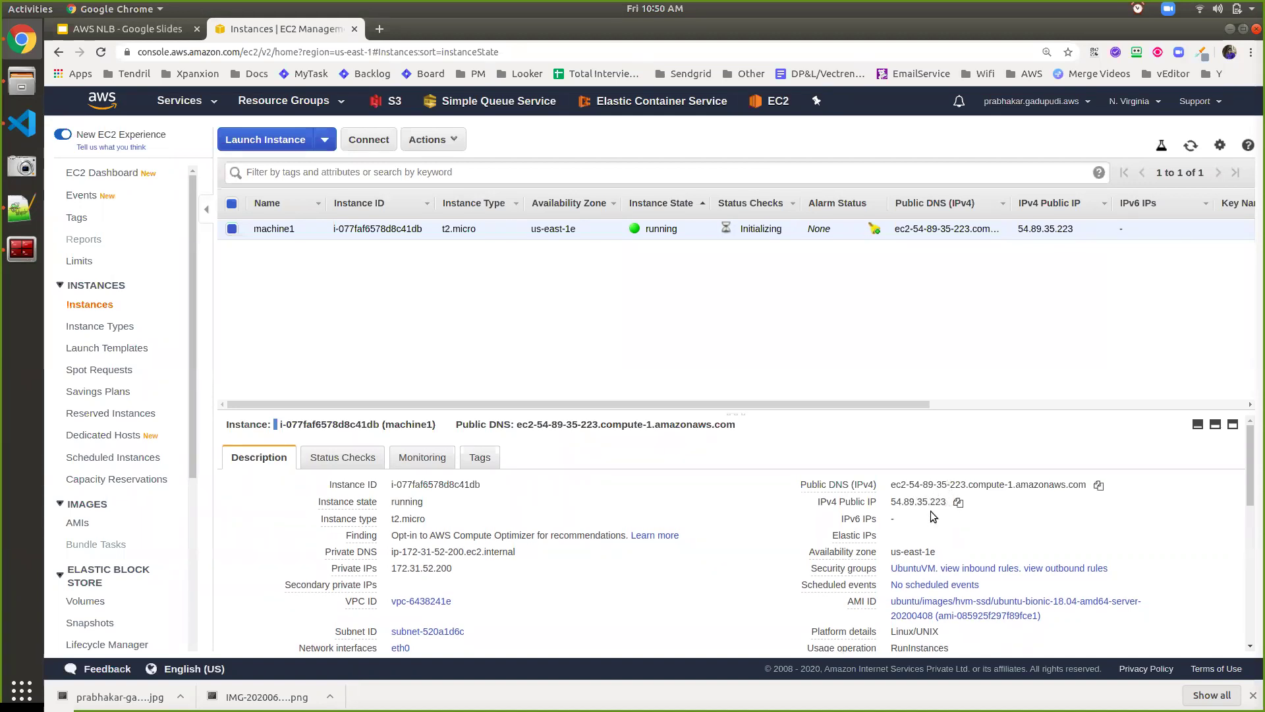
left_click(1100, 486)
left_click(379, 28)
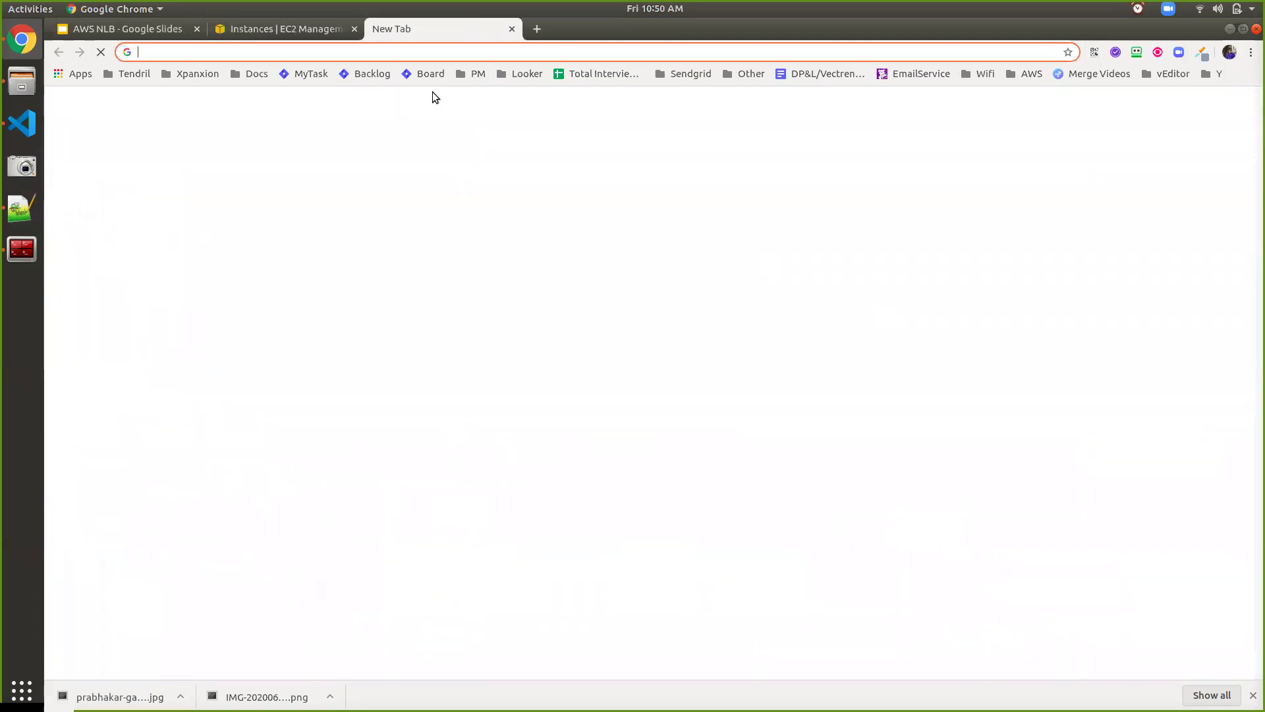
key("ctrl+v")
key("Return")
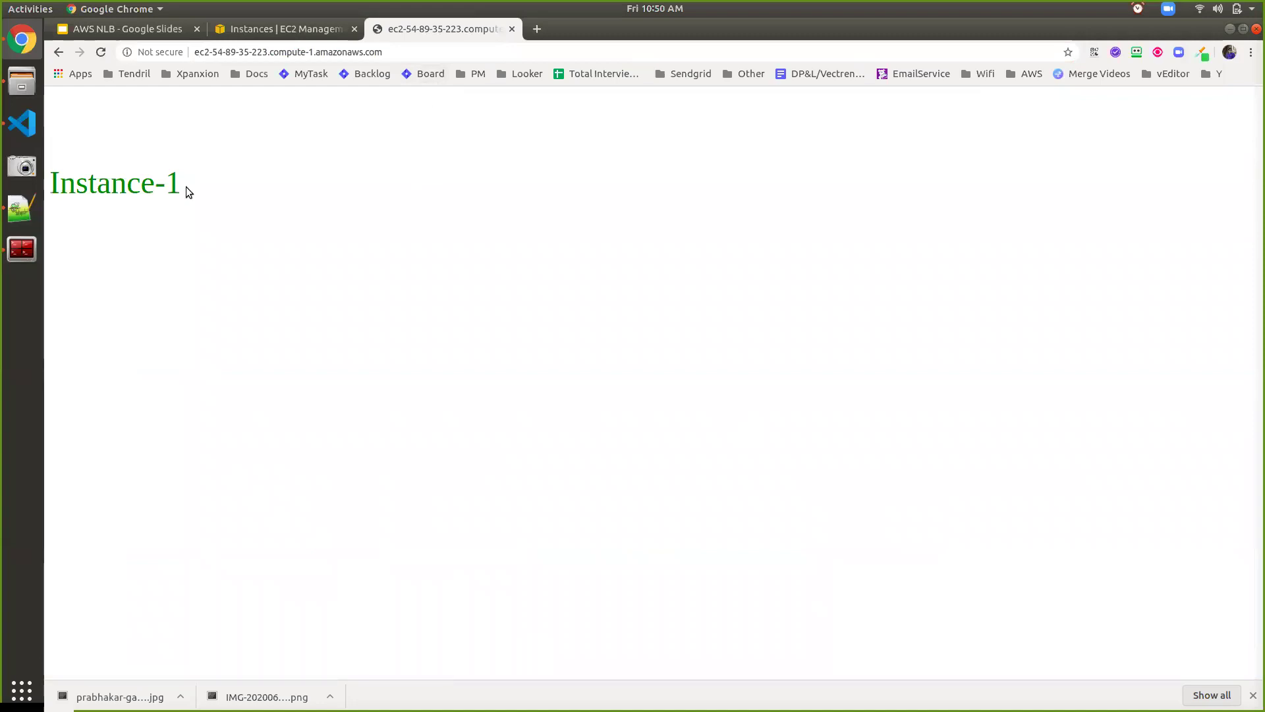
Check the web page served by machine1 and return to the EC2 instance list
left_click_drag(185, 189, 53, 185)
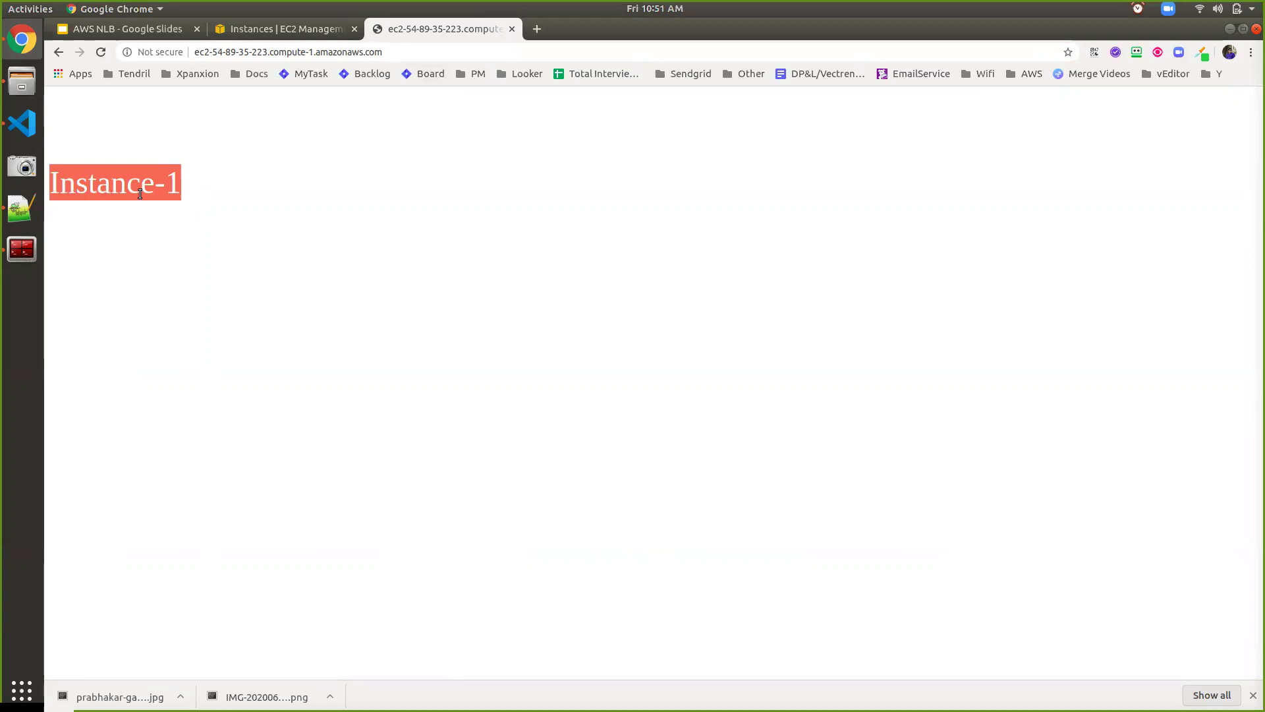
left_click(273, 31)
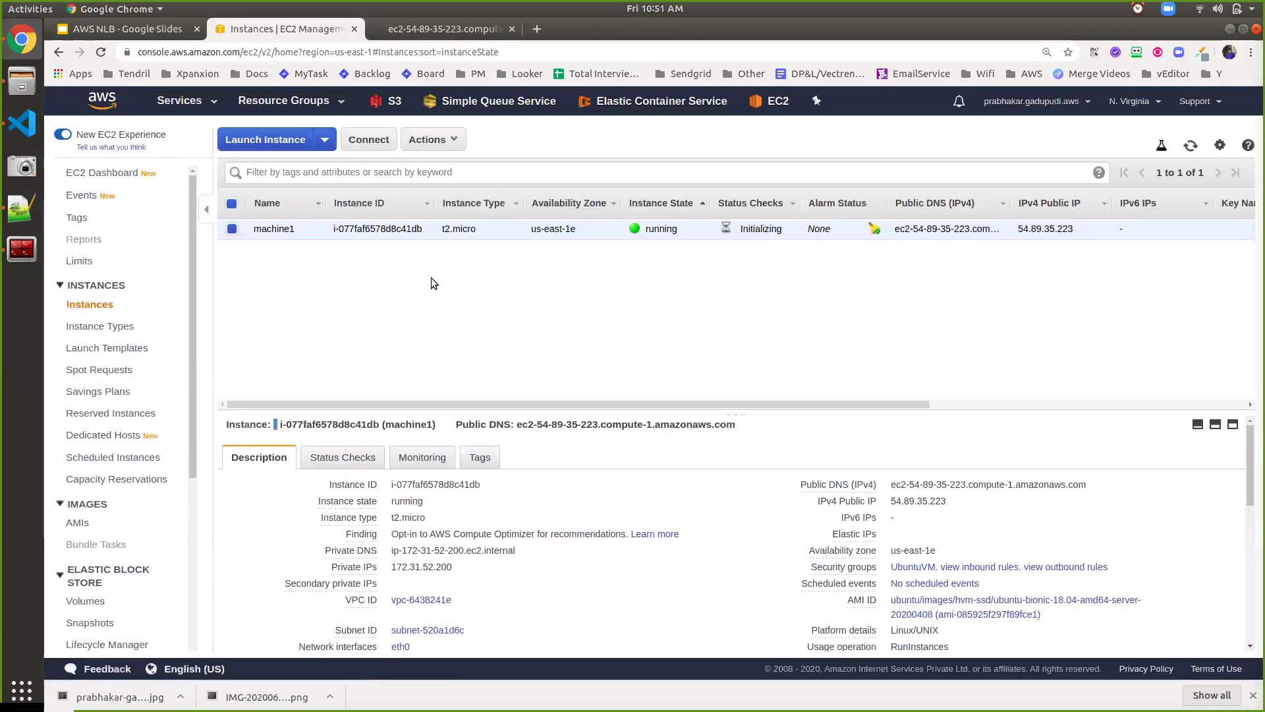
left_click(413, 33)
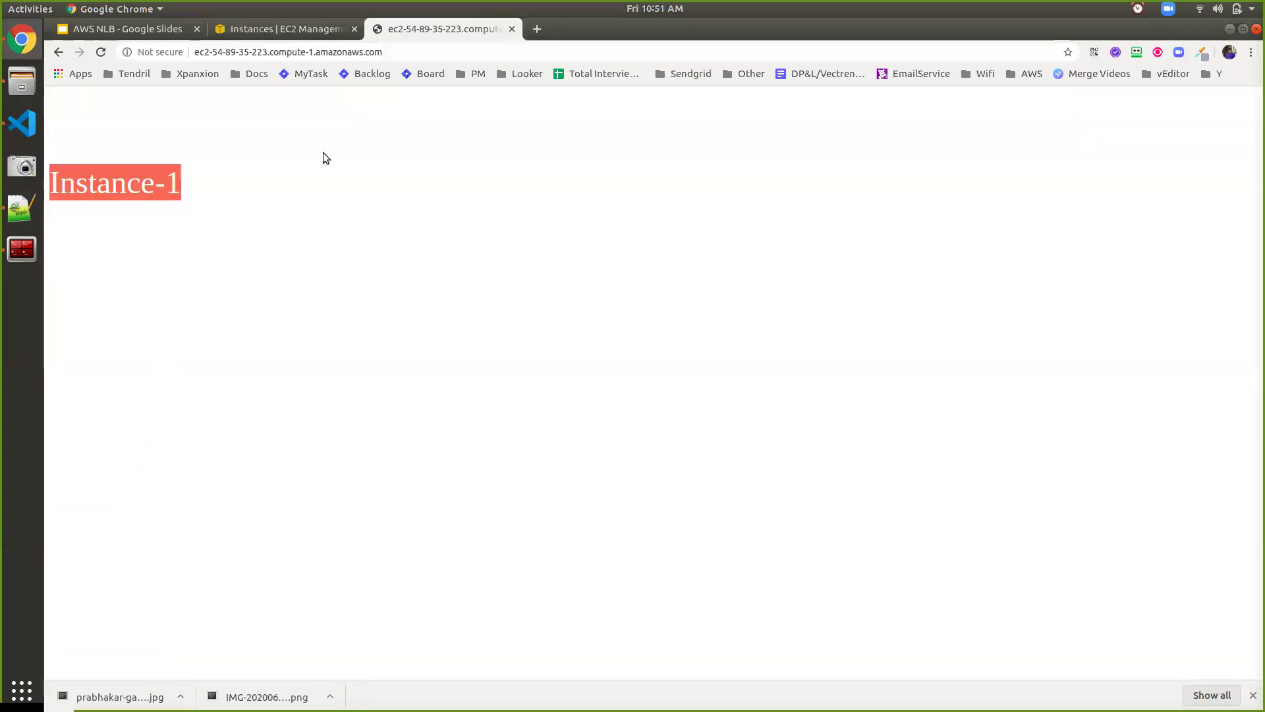
left_click(324, 30)
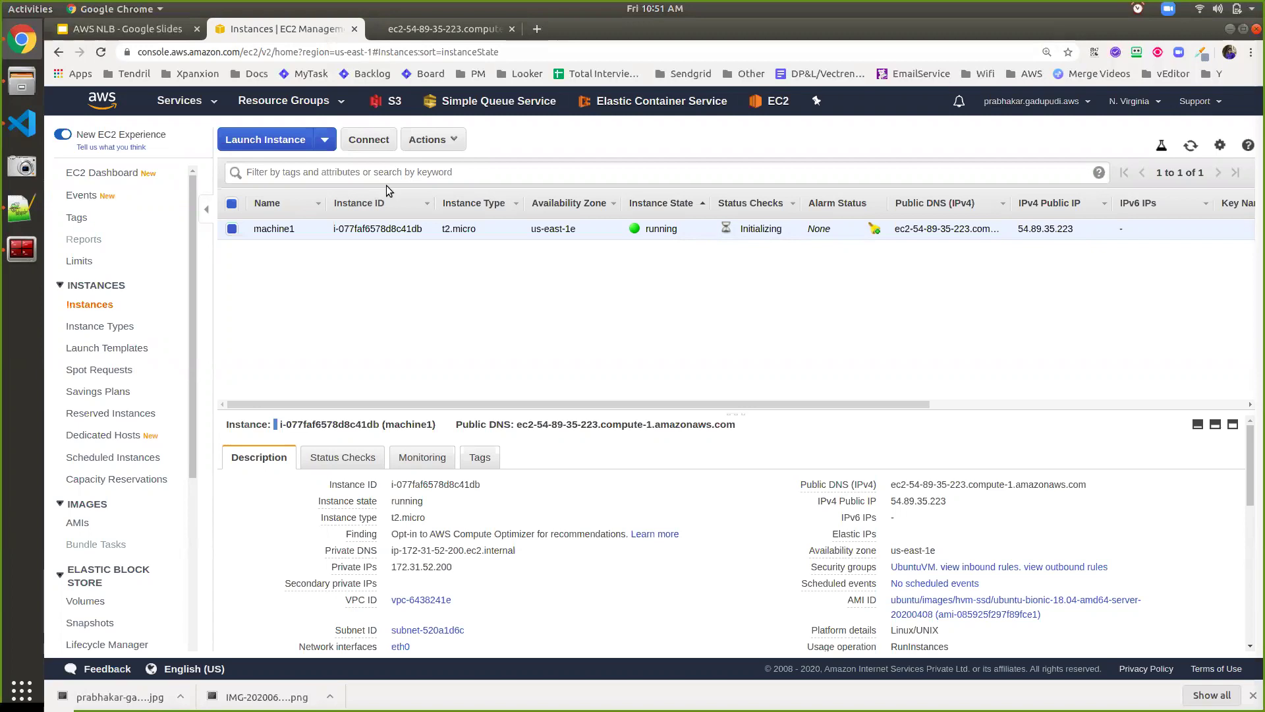
Start a Launch More Like This copy of machine1 and change its user data to font color red and text Instance-2
right_click(376, 231)
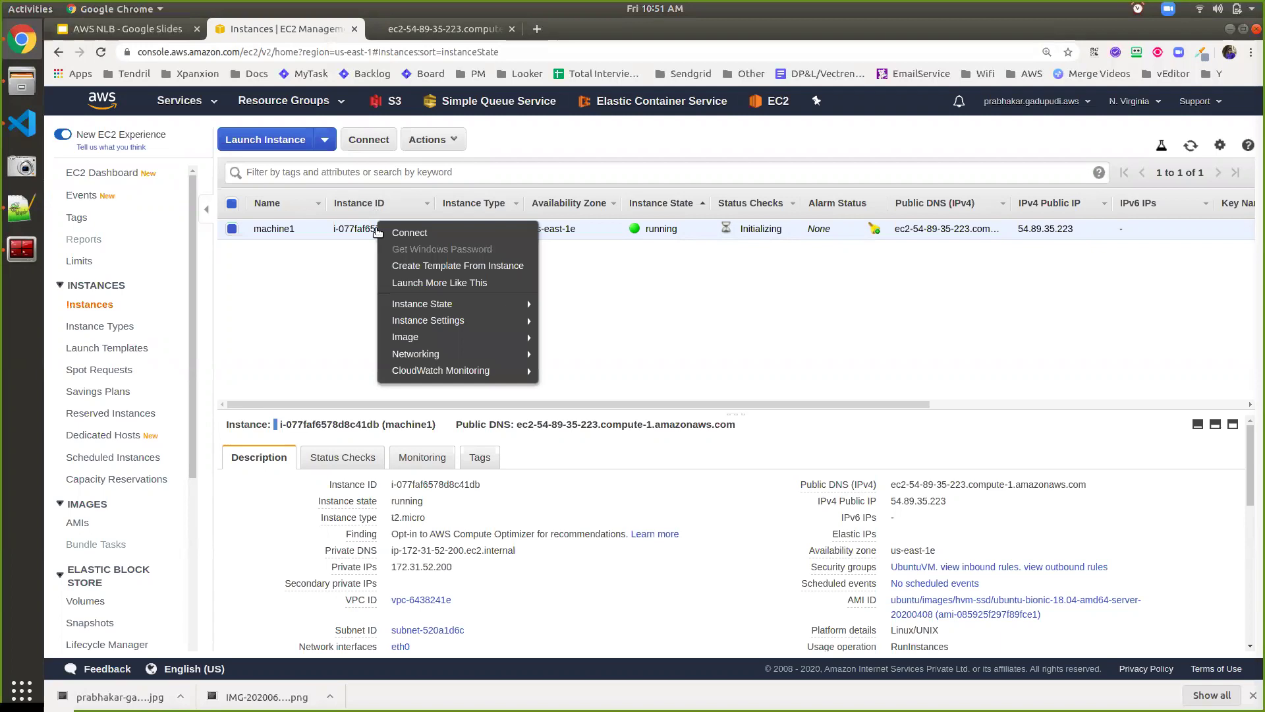
left_click(407, 284)
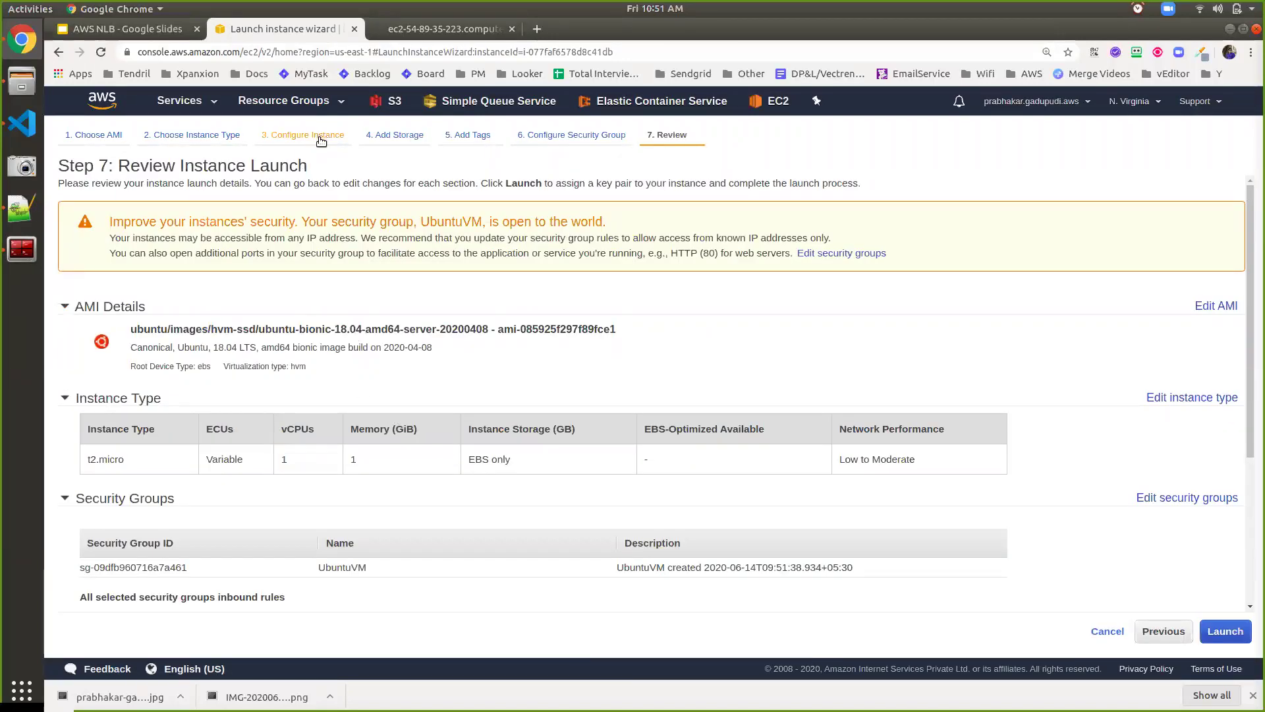
left_click(319, 138)
scroll(375, 414, "down", 12)
scroll(388, 413, "down", 2)
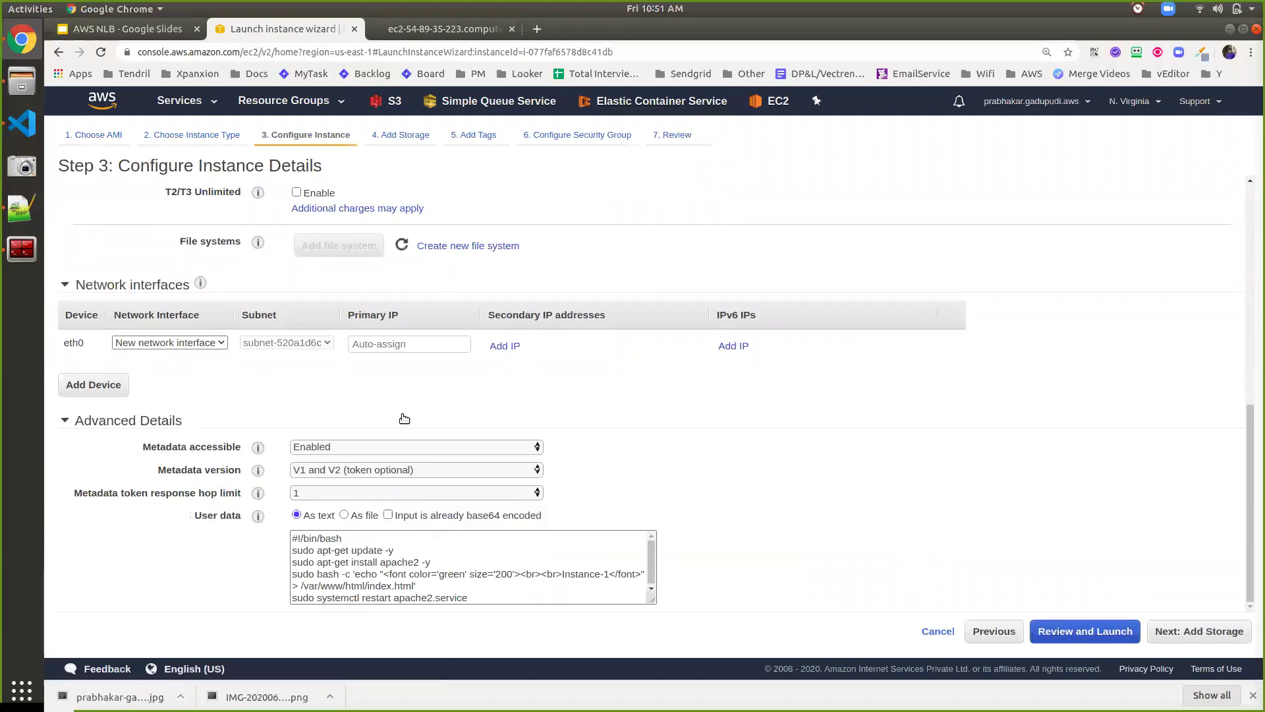
double_click(450, 575)
type("d'")
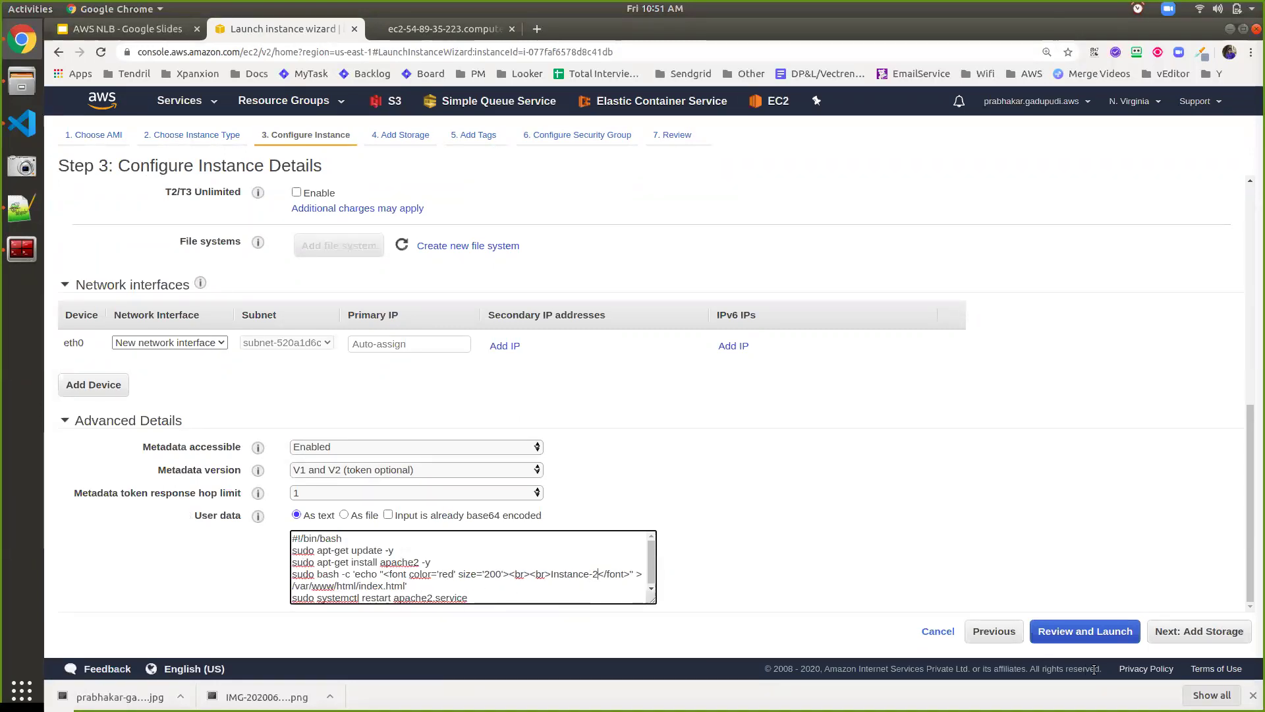
Launch the Instance-2 copy without a key pair, acknowledging the connection restriction, and return to the instance list
left_click(1122, 637)
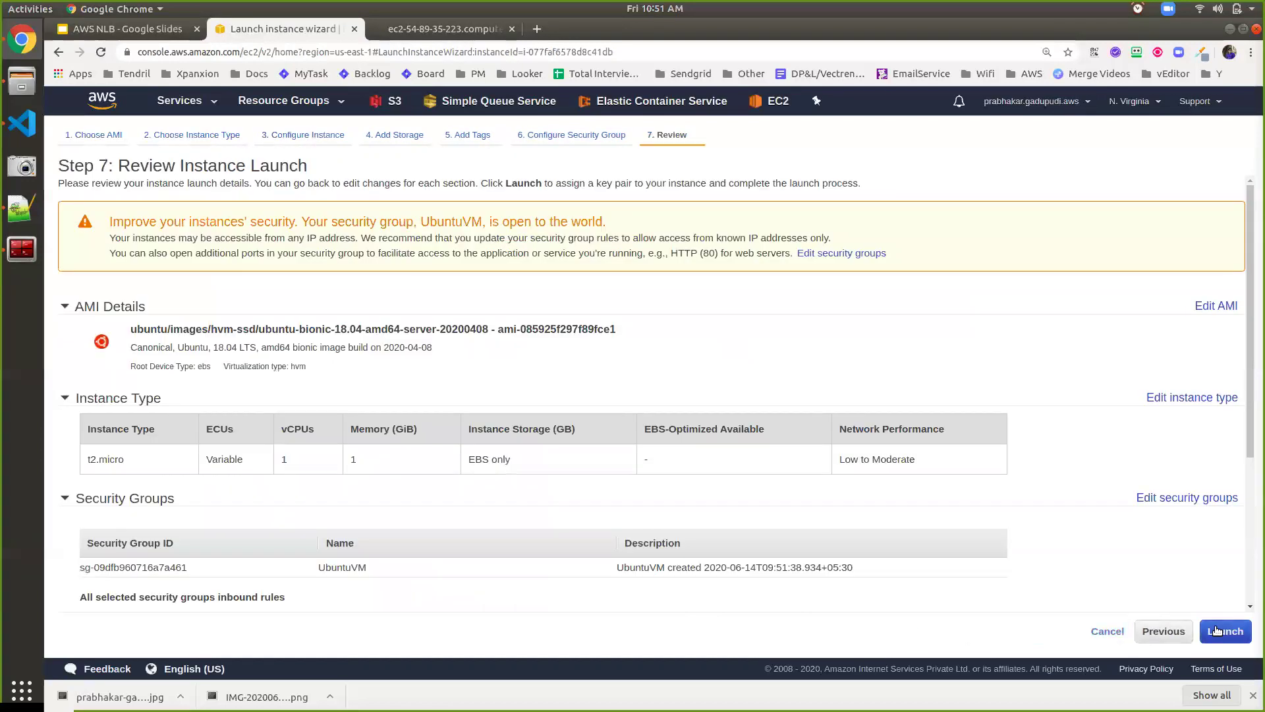
left_click(1217, 631)
left_click(534, 408)
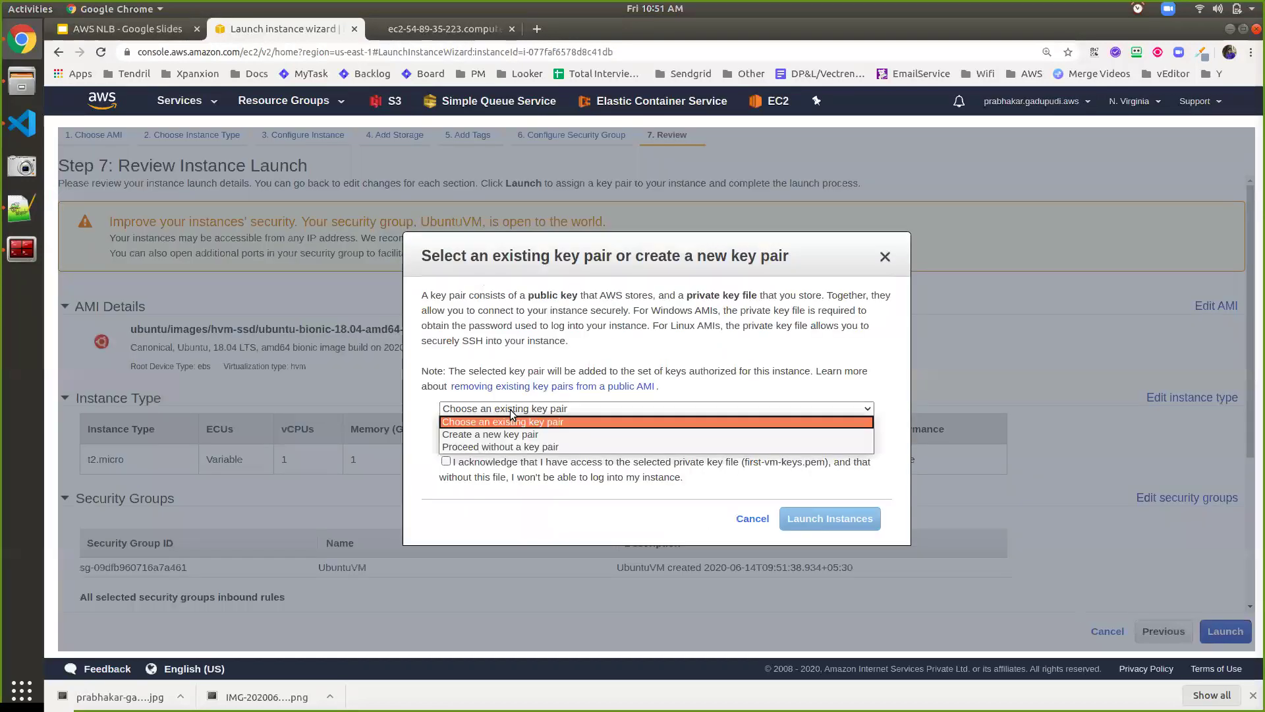
left_click(507, 448)
left_click(522, 432)
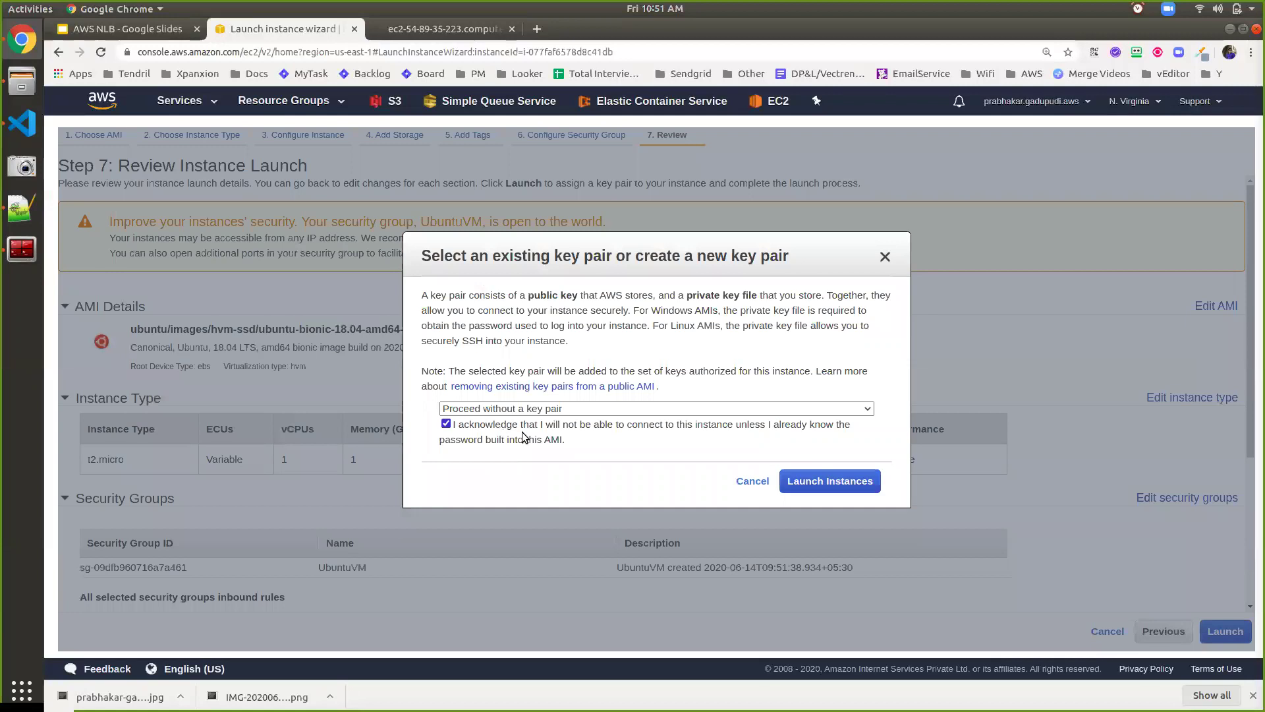
left_click(801, 481)
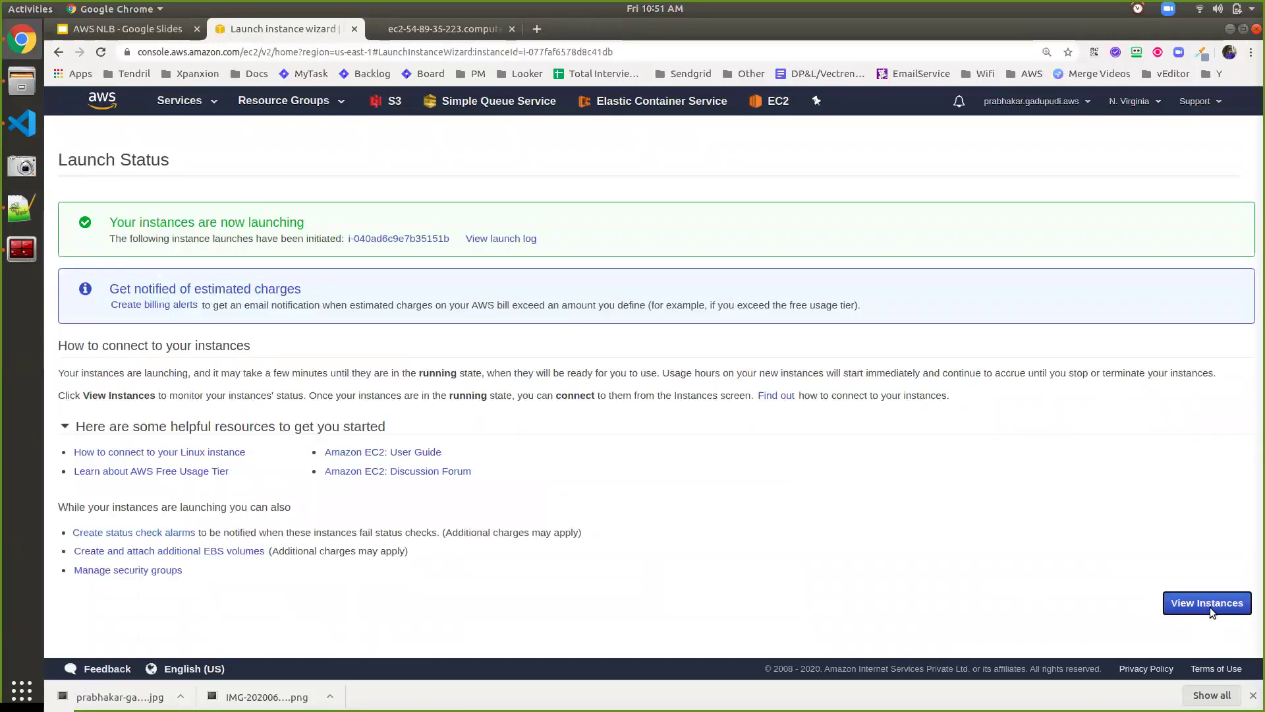
left_click(1208, 607)
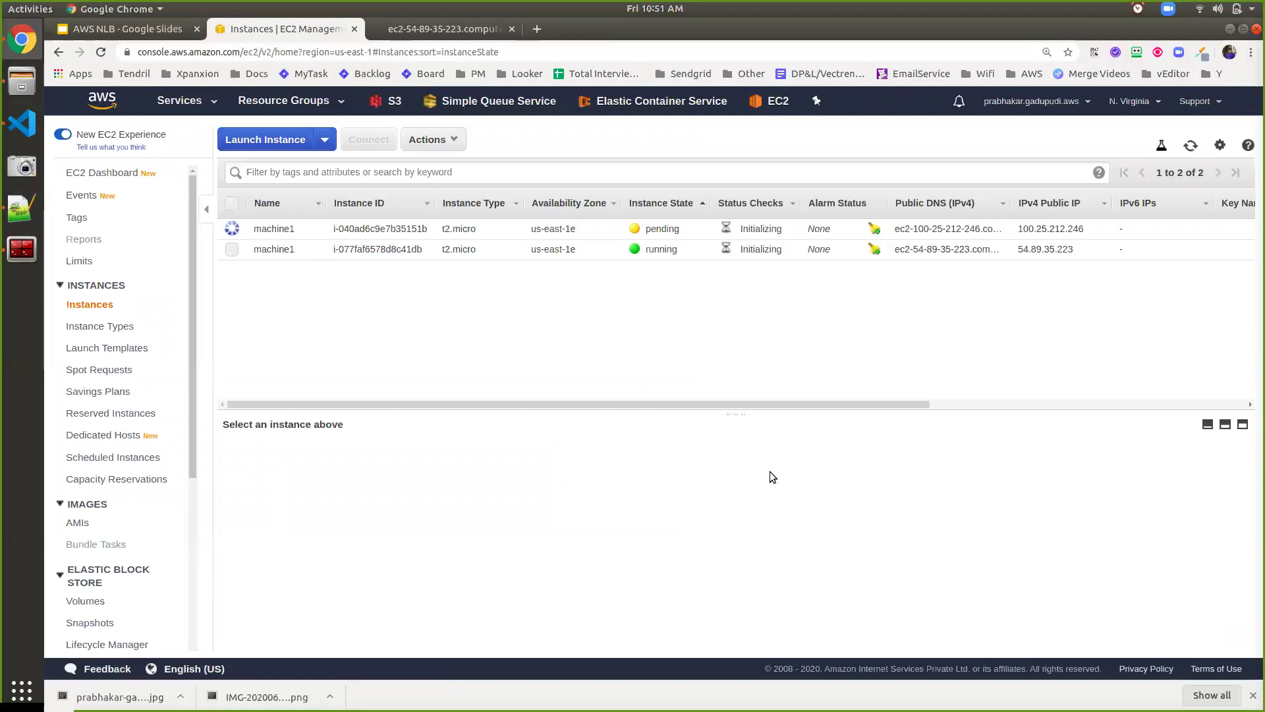
Start another Launch More Like This copy of the original machine1, changing its user data to font color blue and text Instance-3
left_click(434, 255)
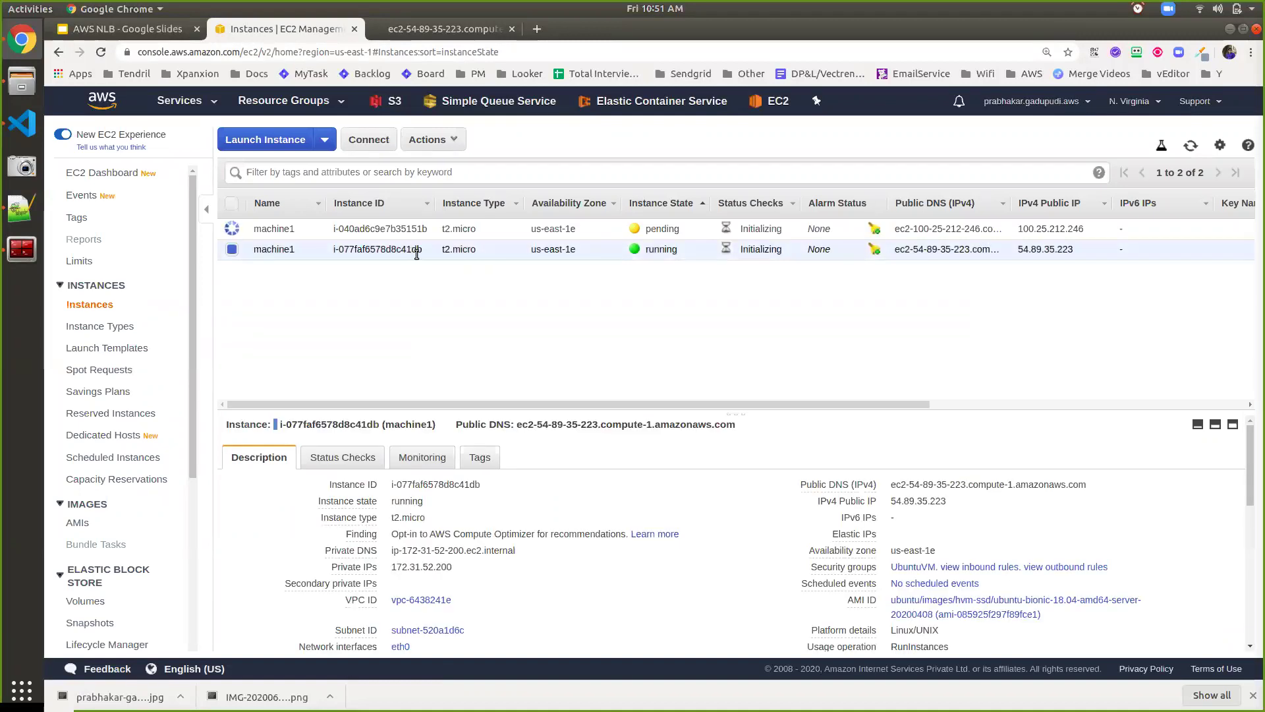
right_click(416, 254)
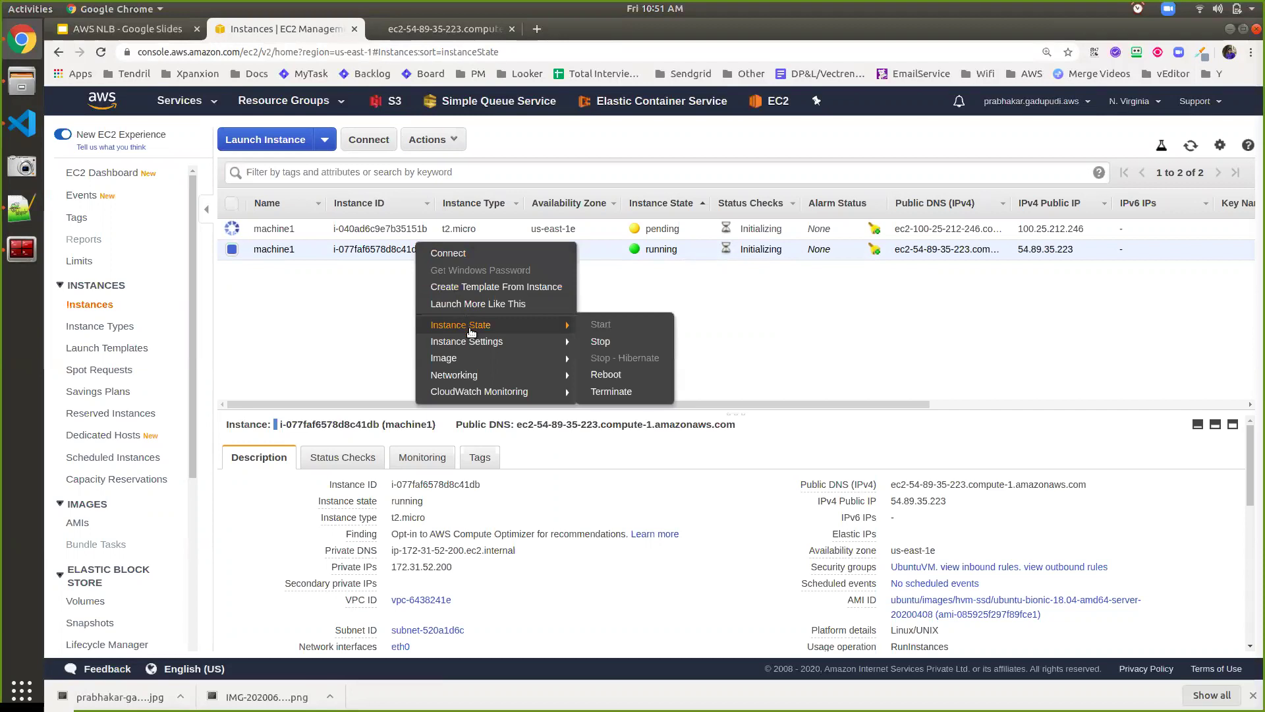
left_click(466, 305)
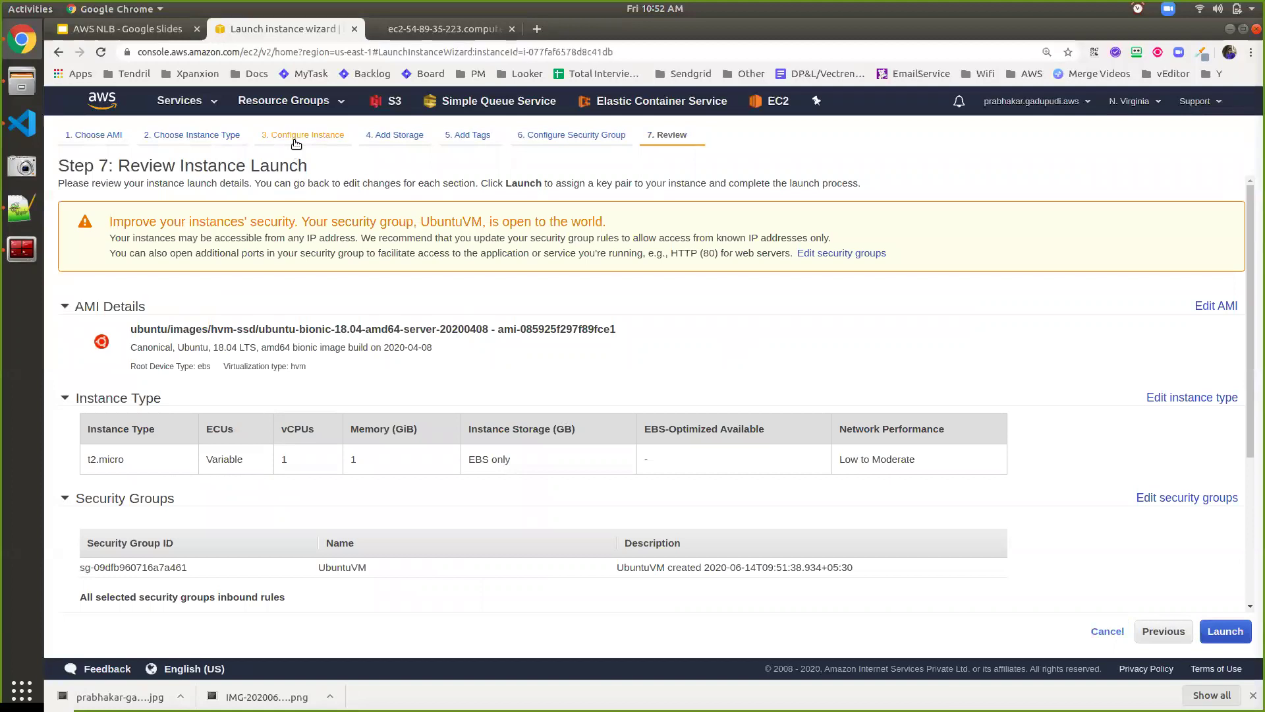
left_click(300, 136)
scroll(386, 461, "down", 8)
scroll(390, 464, "down", 3)
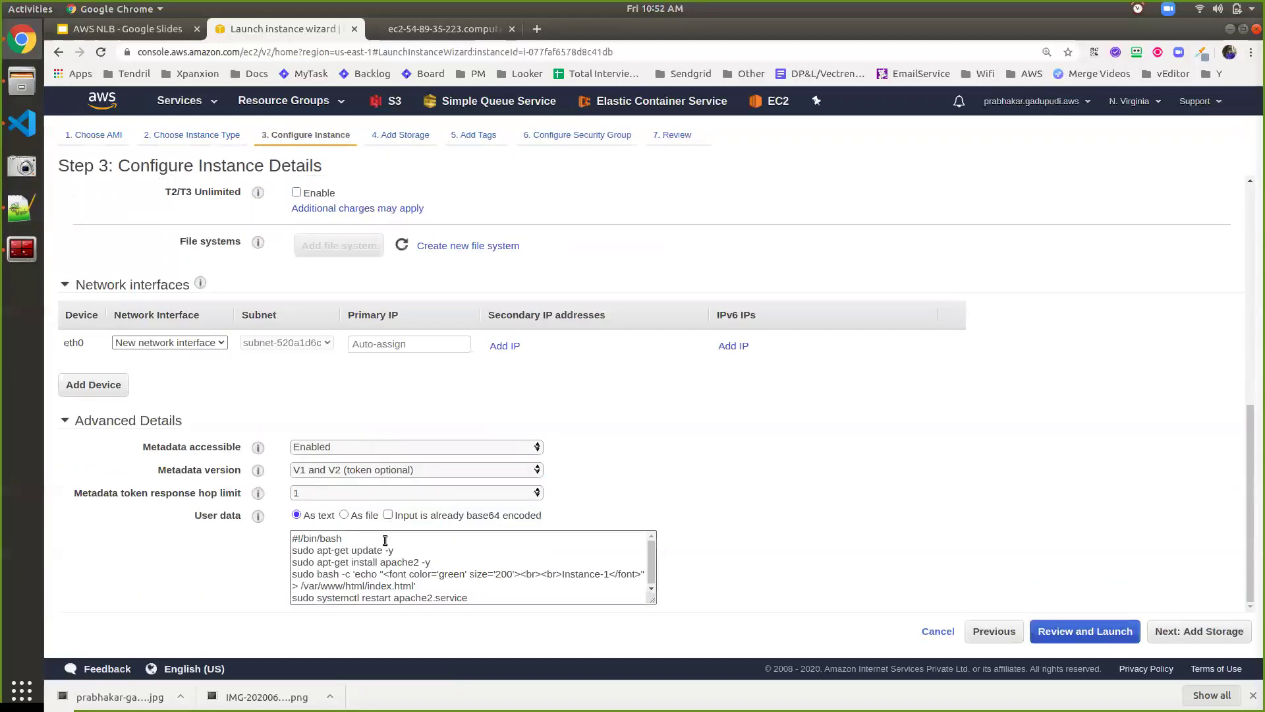
double_click(454, 572)
type("blue")
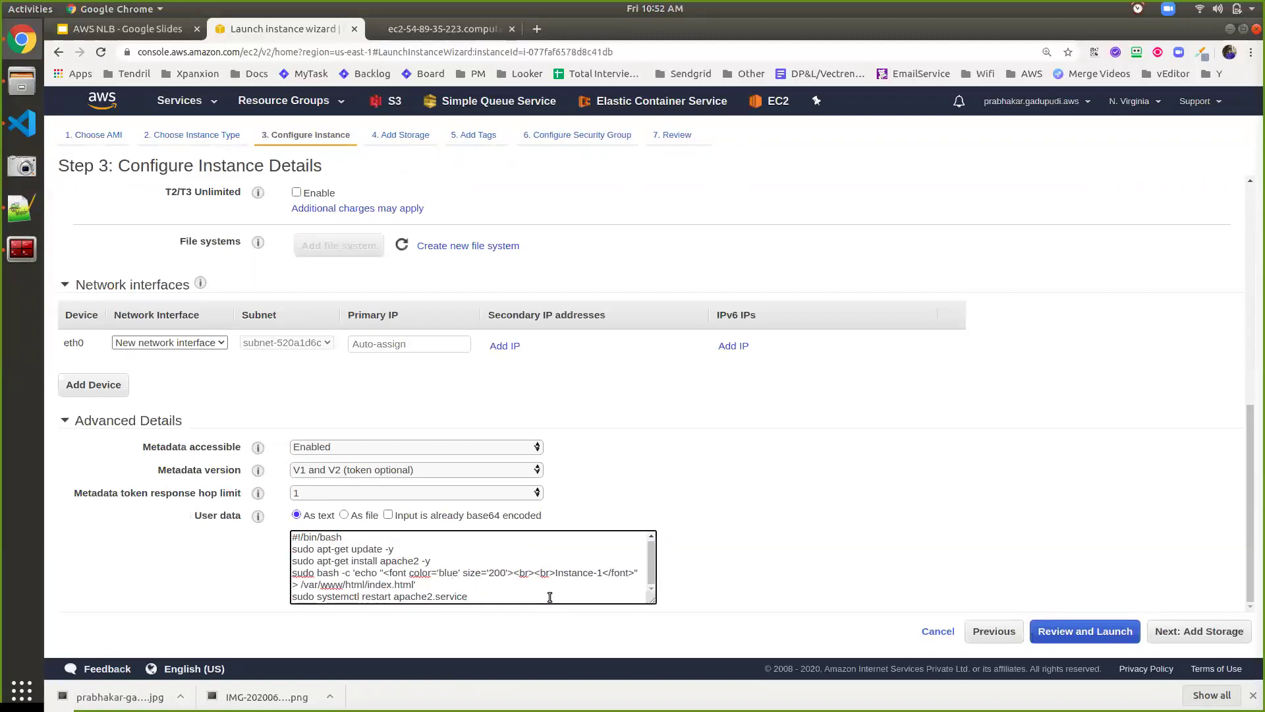
mouse_move(605, 572)
left_mouse_down()
mouse_move(418, 585)
mouse_move(600, 572)
left_mouse_up()
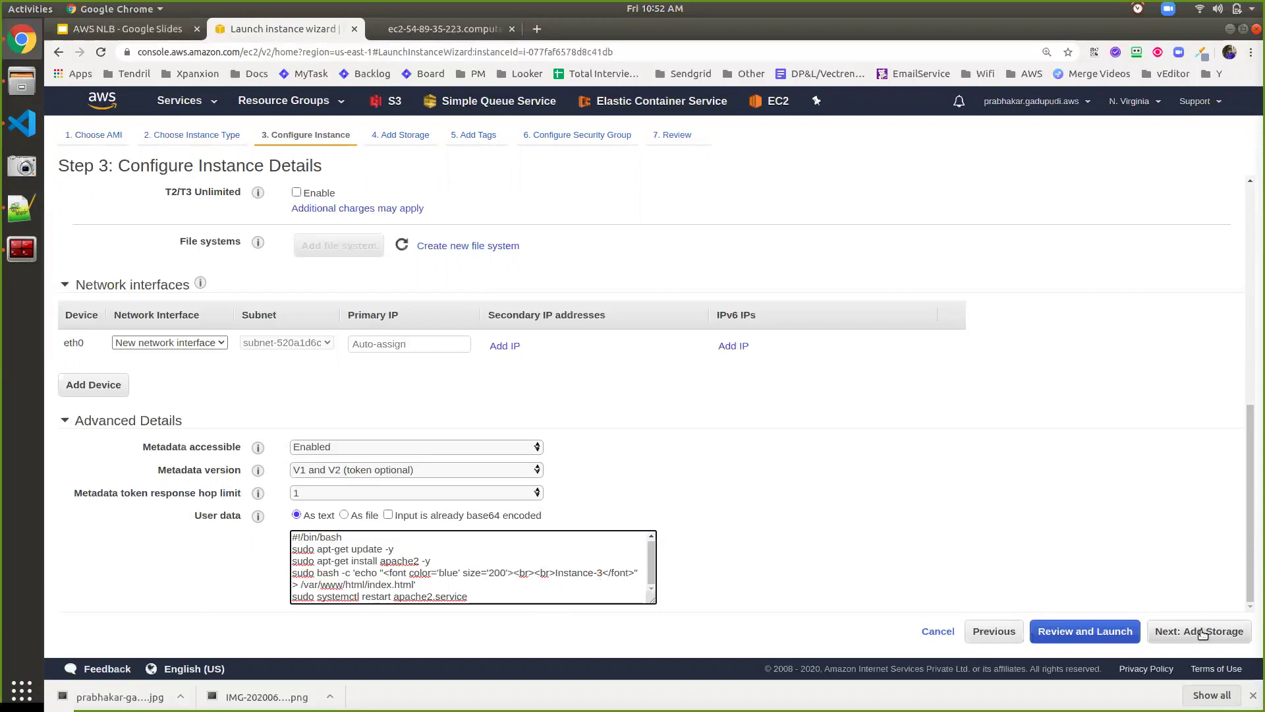
Launch the Instance-3 copy without a key pair, acknowledging the connection restriction, and return to the instance list
left_click(1140, 631)
left_click(1225, 630)
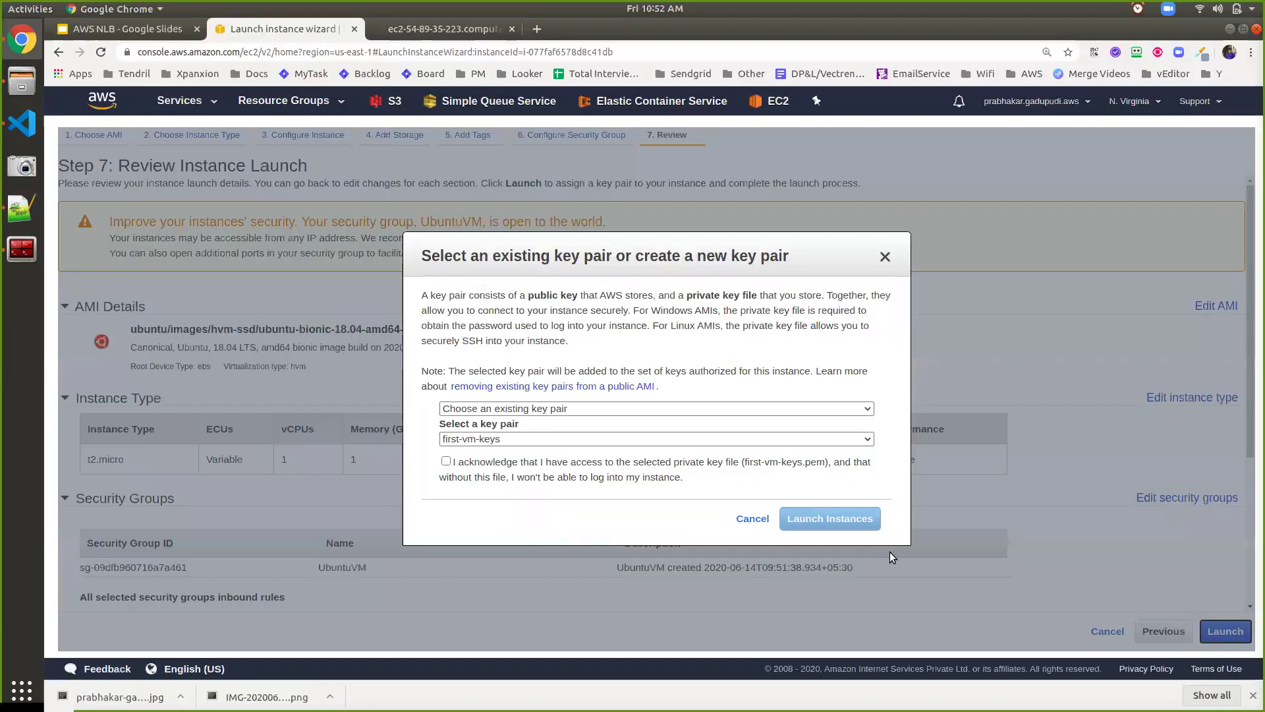
left_click(659, 408)
left_click(649, 447)
left_click(650, 427)
left_click(802, 490)
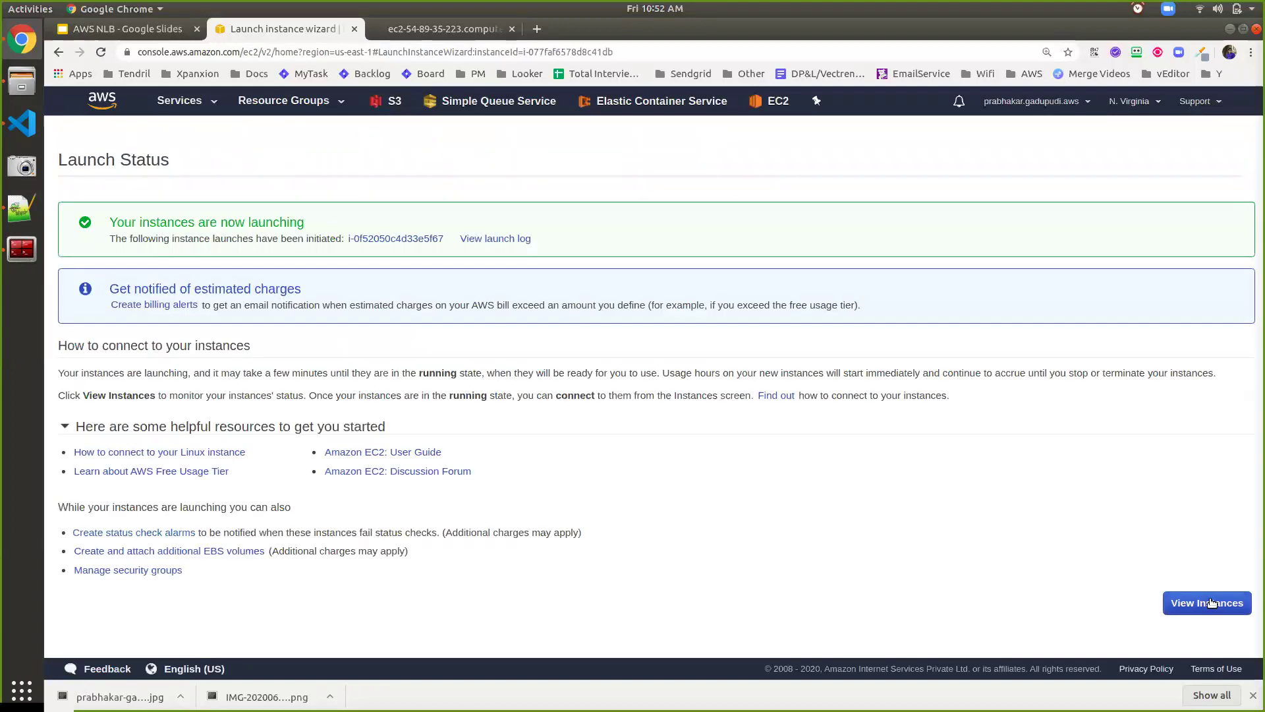
left_click(1211, 601)
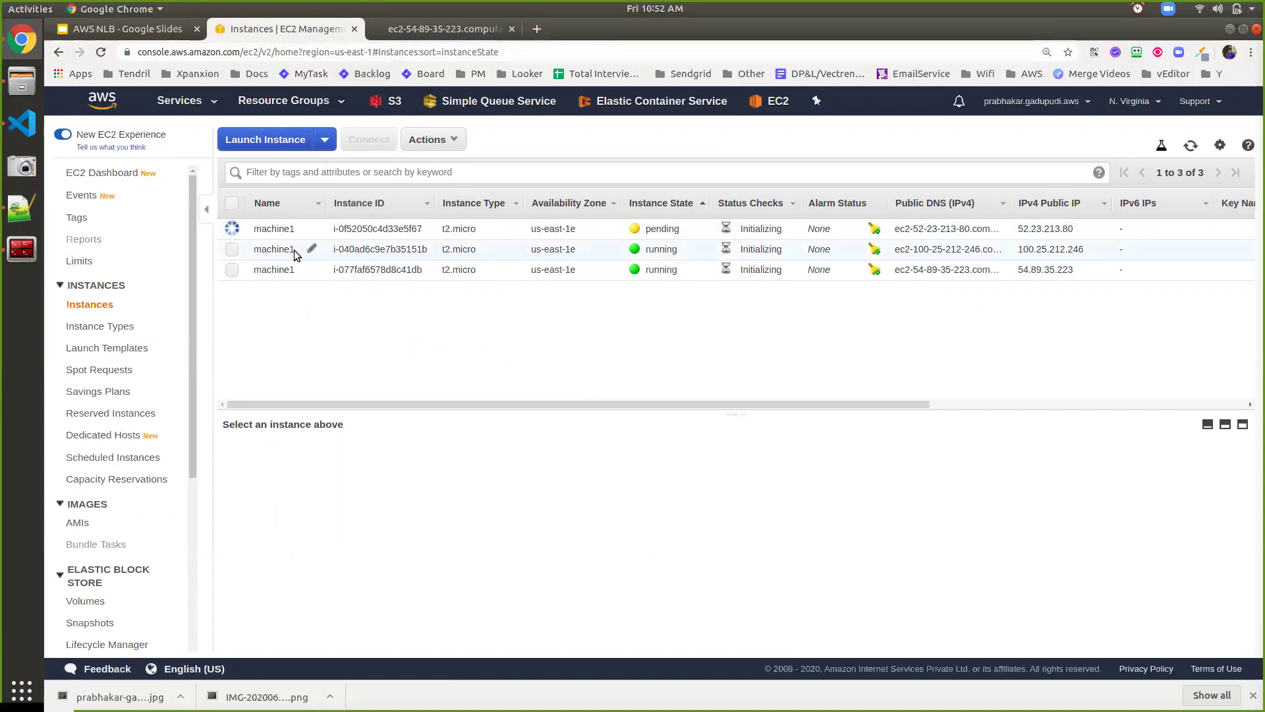
Rename the second launched instance, in the middle row of the list, as machine2
left_click(309, 249)
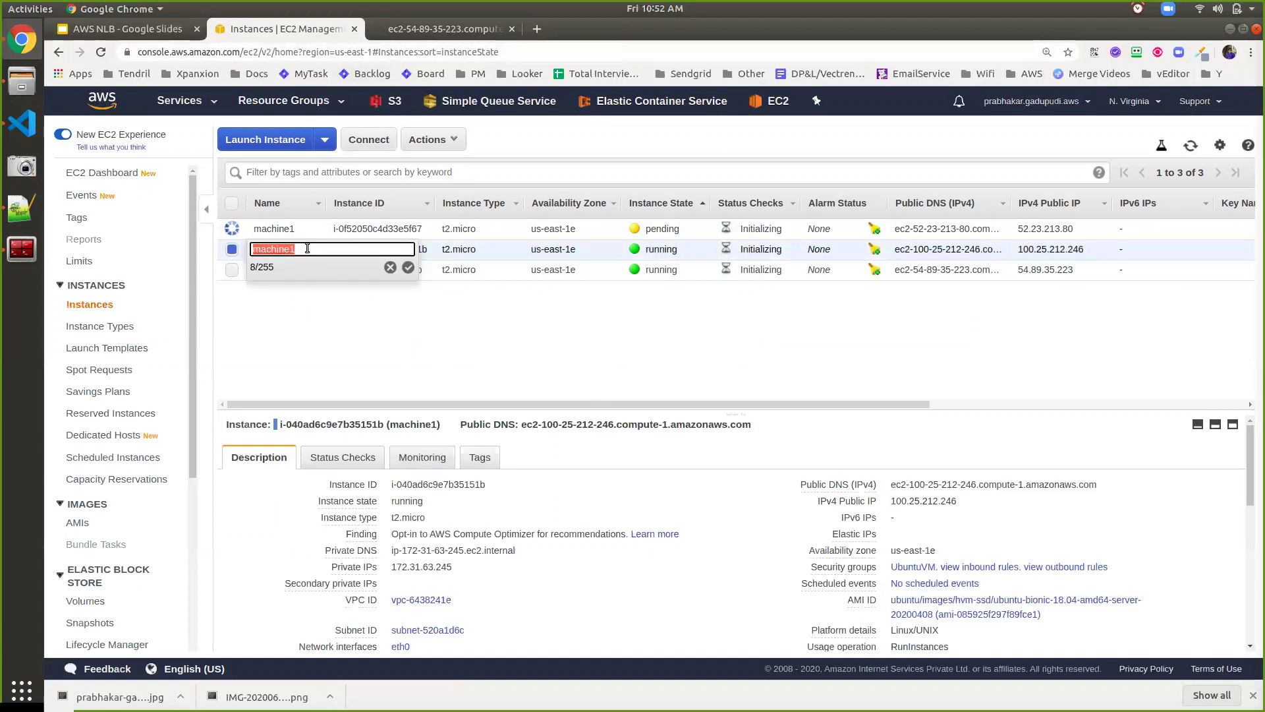
left_click(317, 249)
key("BackSpace")
type("2")
left_click(409, 267)
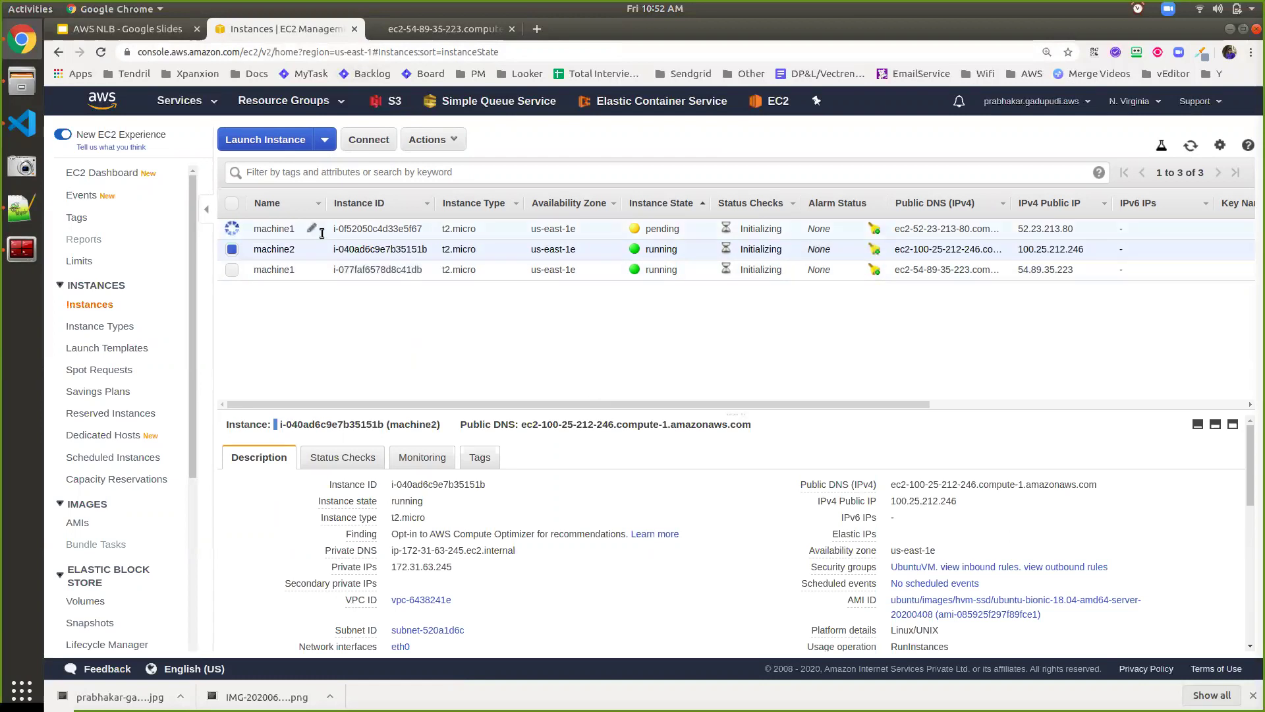
Rename the most recently launched instance, in the first row of the list, as machine3
left_click(313, 227)
left_click(339, 228)
key("BackSpace")
type("3")
left_click(408, 246)
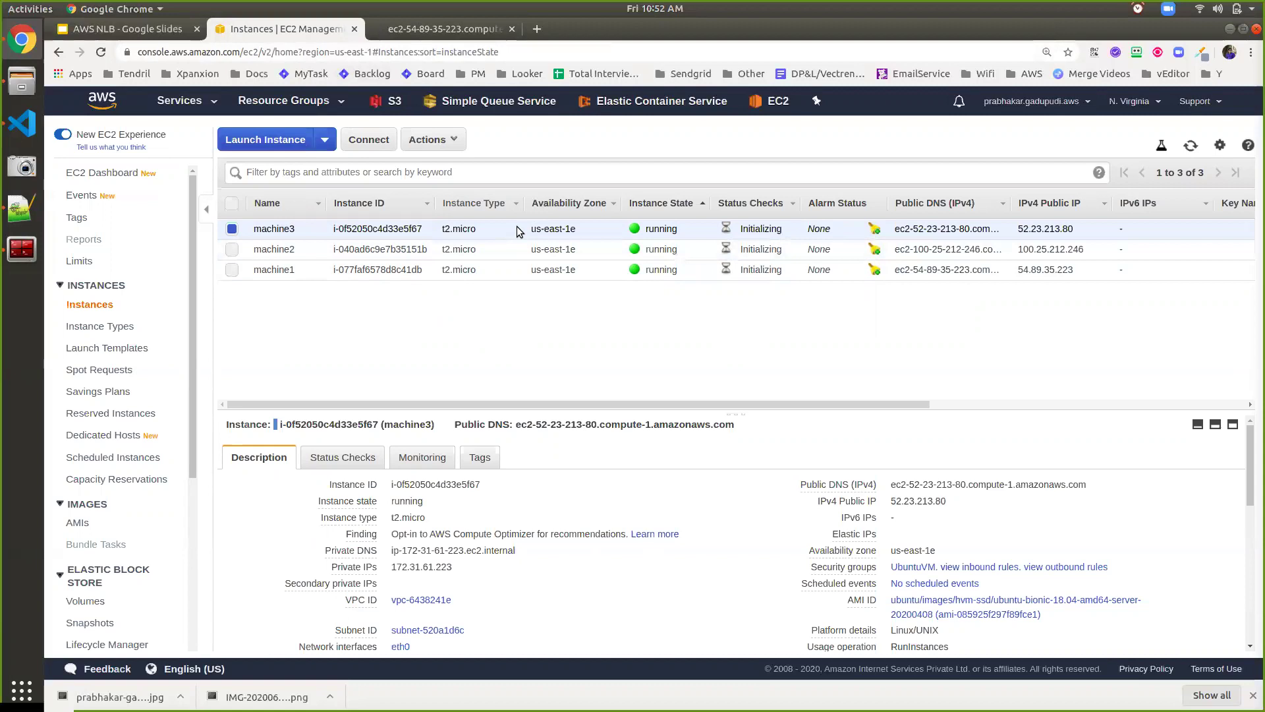
Copy machine3's public DNS address and open it in a new browser tab to check its page
left_click(507, 250)
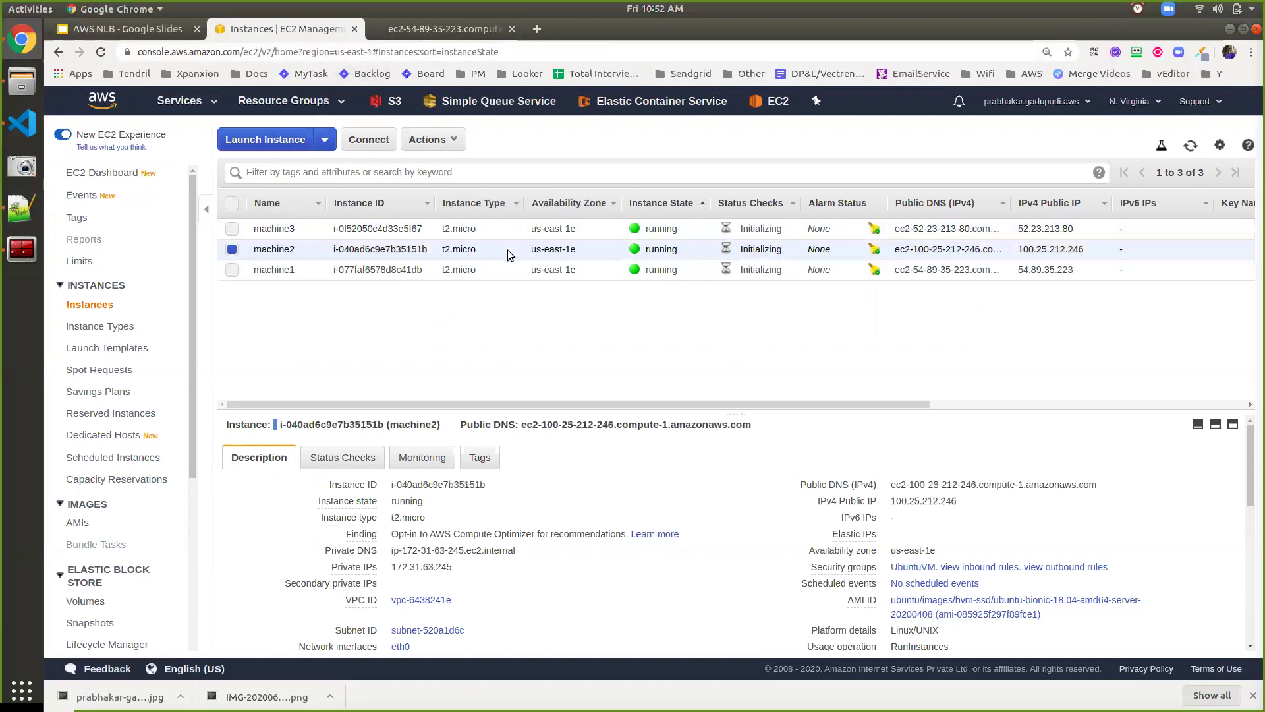
left_click(1106, 487)
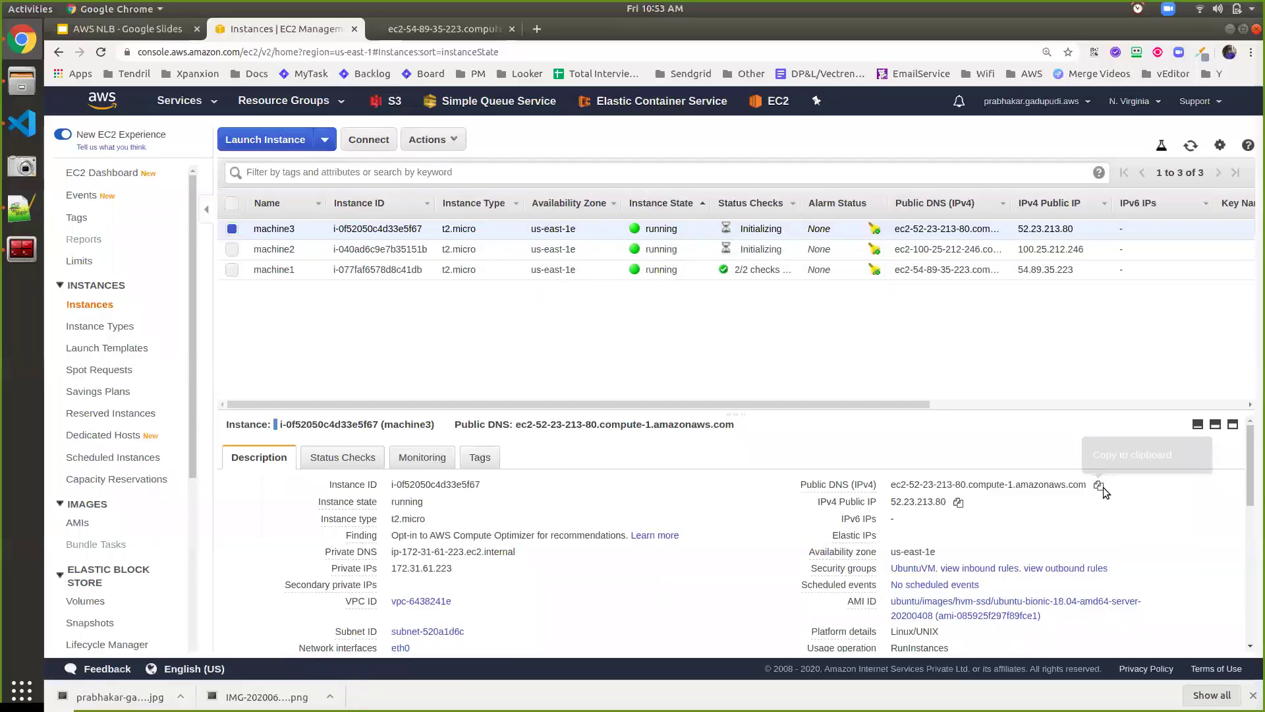
left_click(1099, 486)
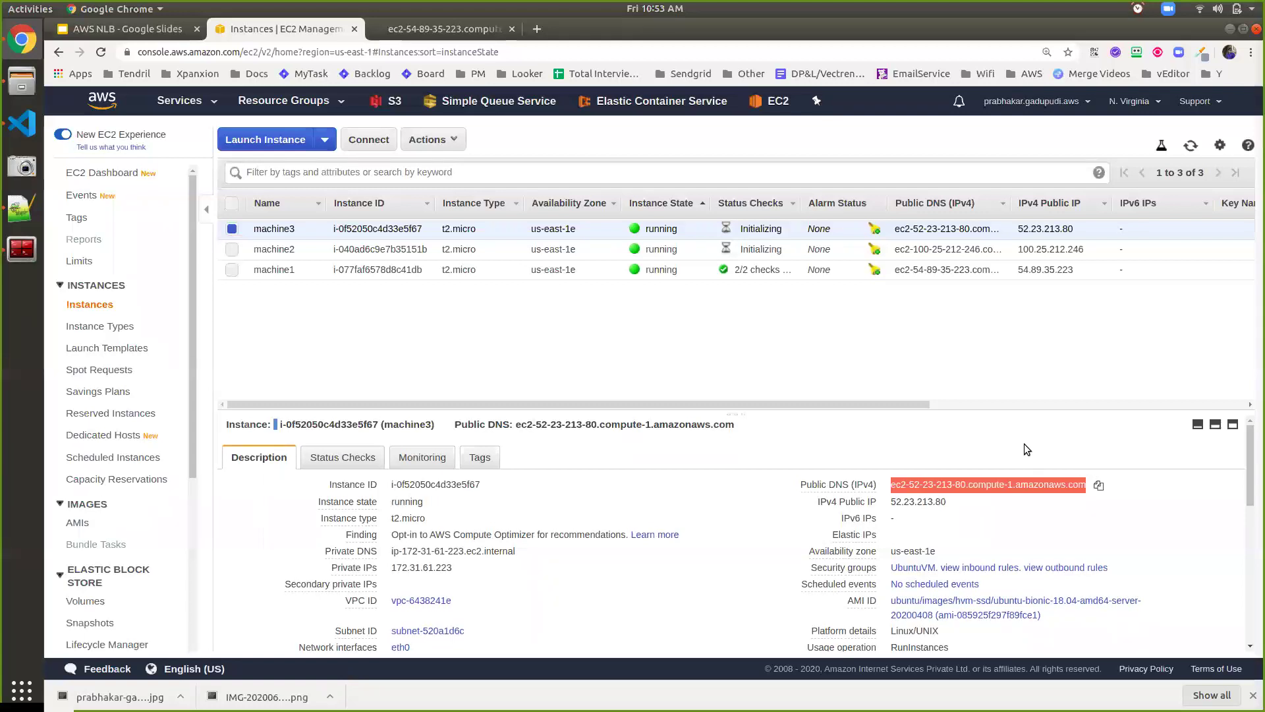
key("ctrl+t")
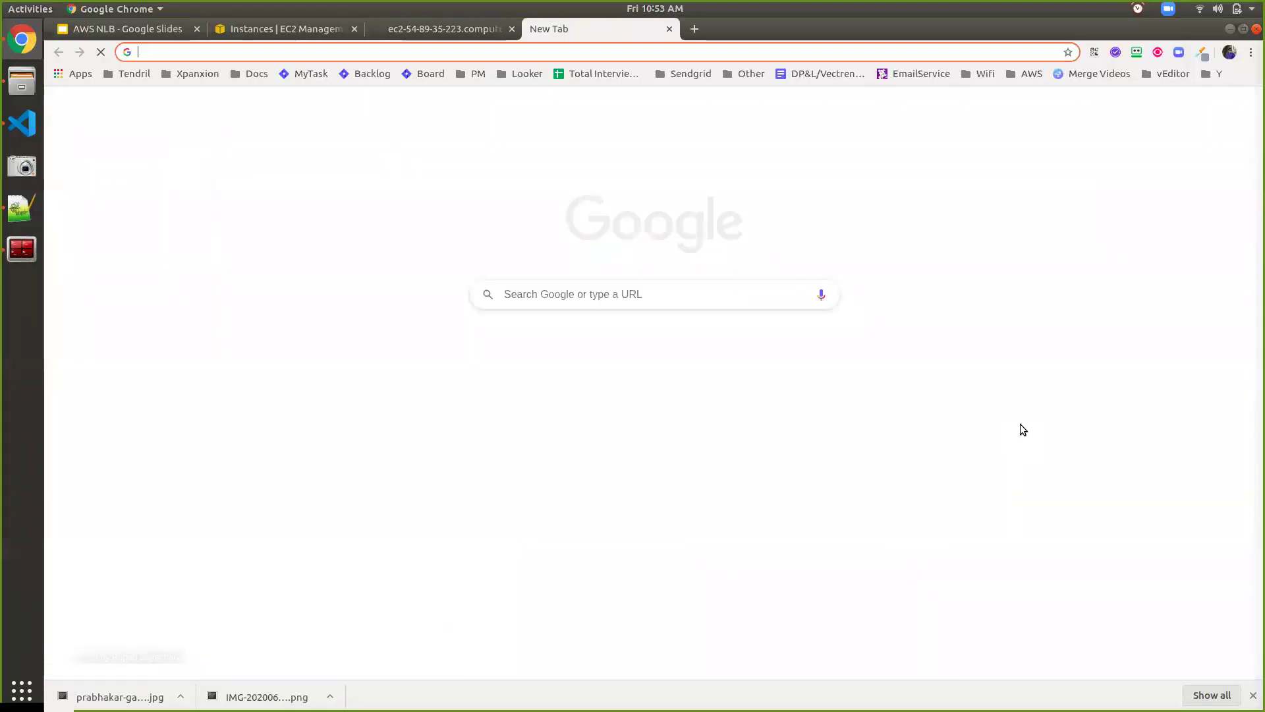
key("ctrl+v")
key("Return")
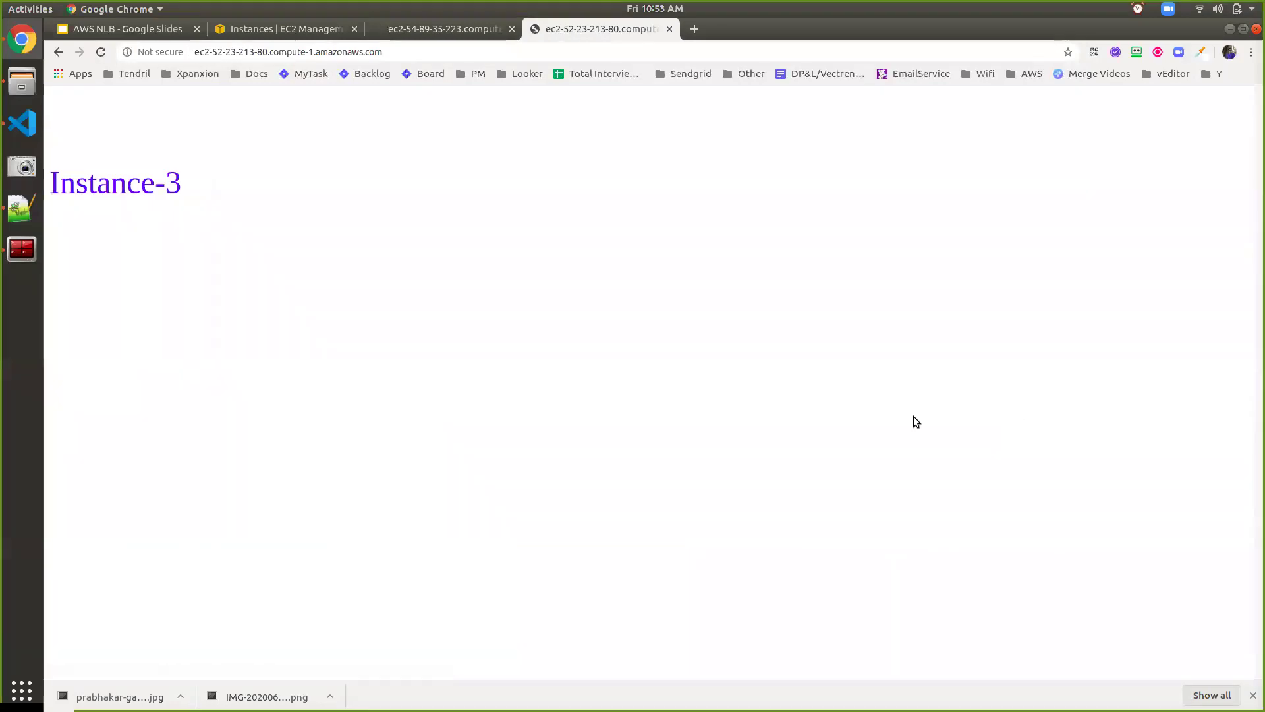
Copy machine2's public DNS address, open it in a new browser tab, and switch back to the Instance-1 page
left_click(267, 26)
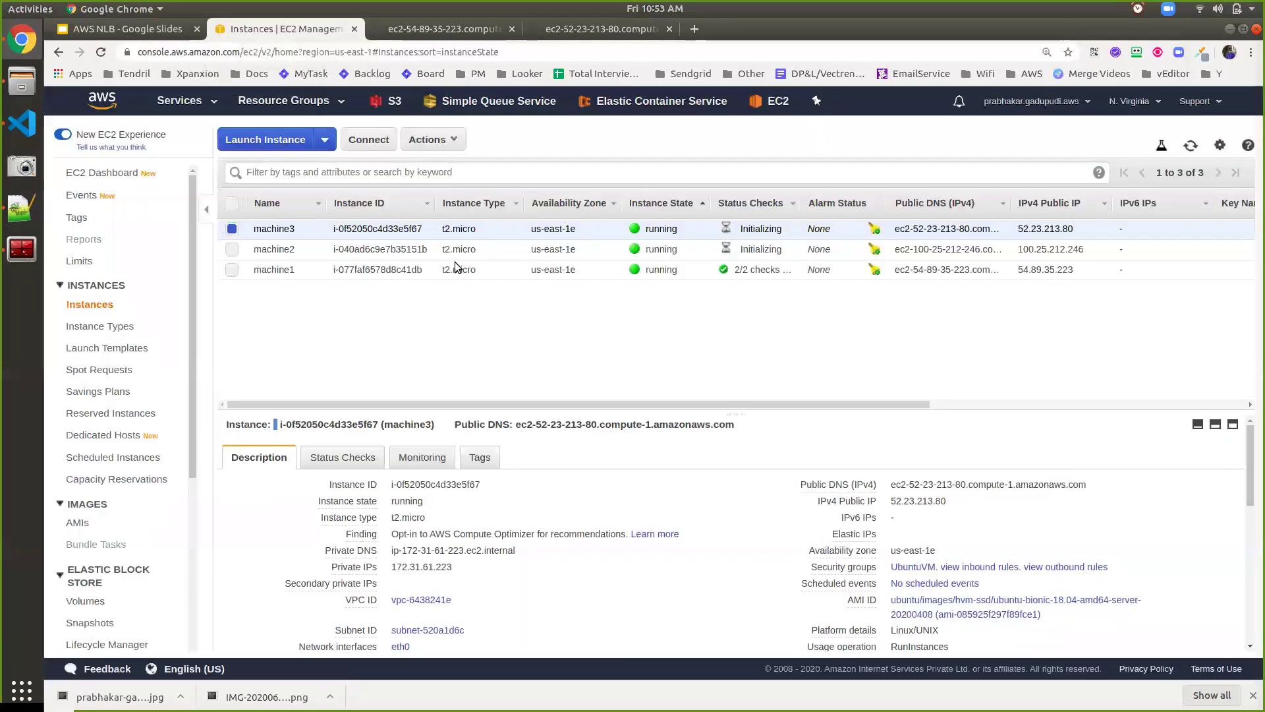
left_click(592, 248)
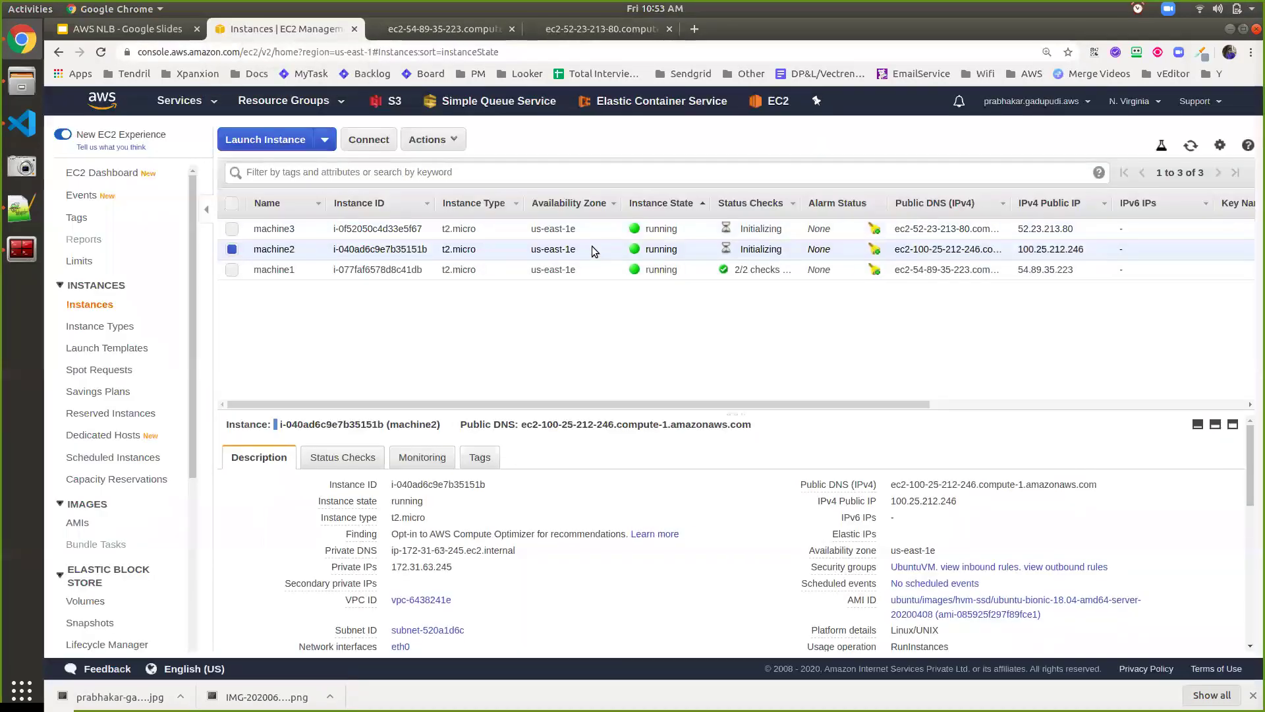
left_click(1111, 490)
key("ctrl+t")
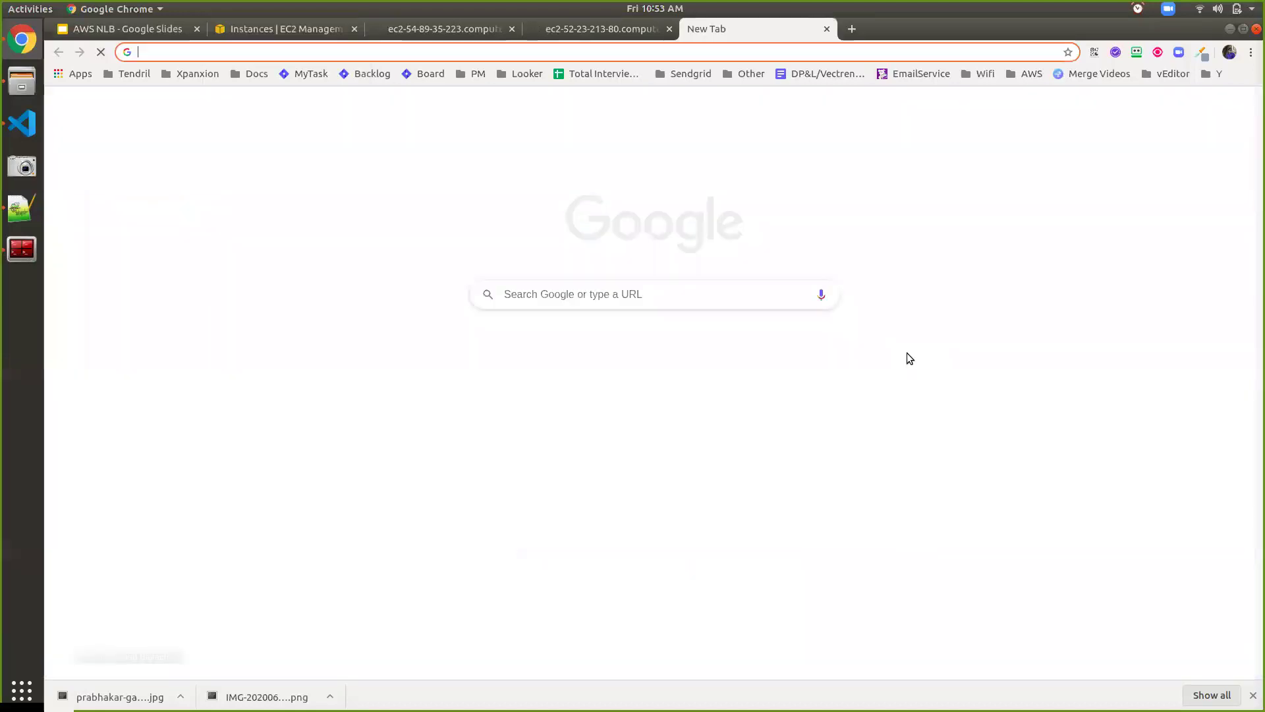
key("ctrl+v")
key("Return")
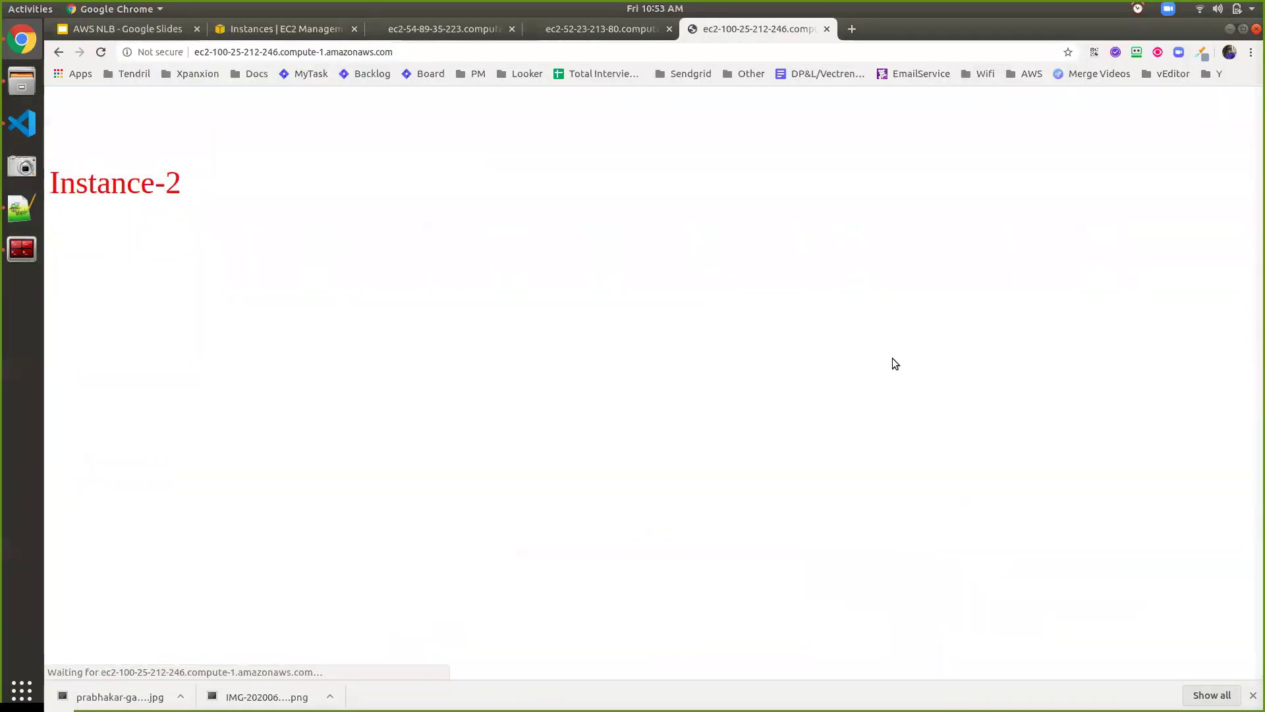
left_click(379, 23)
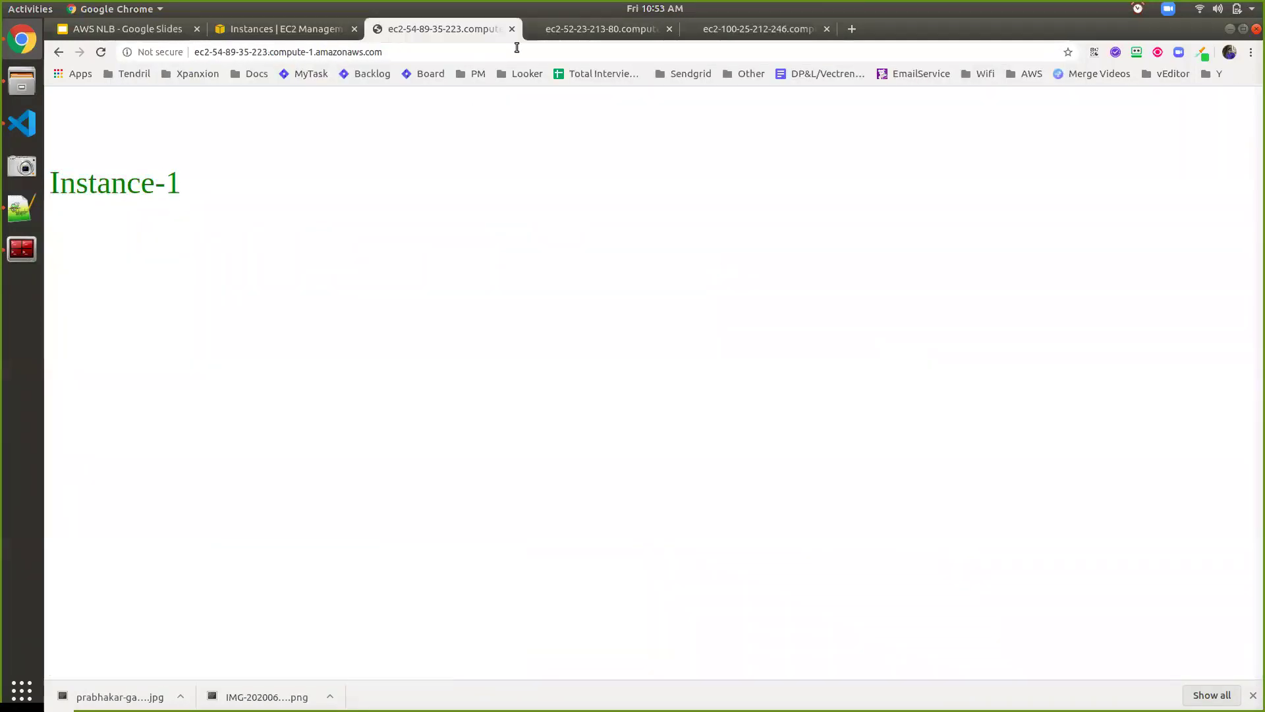
Check the Instance-2 and Instance-3 pages in their open tabs, and return to the EC2 instances list
left_click(740, 38)
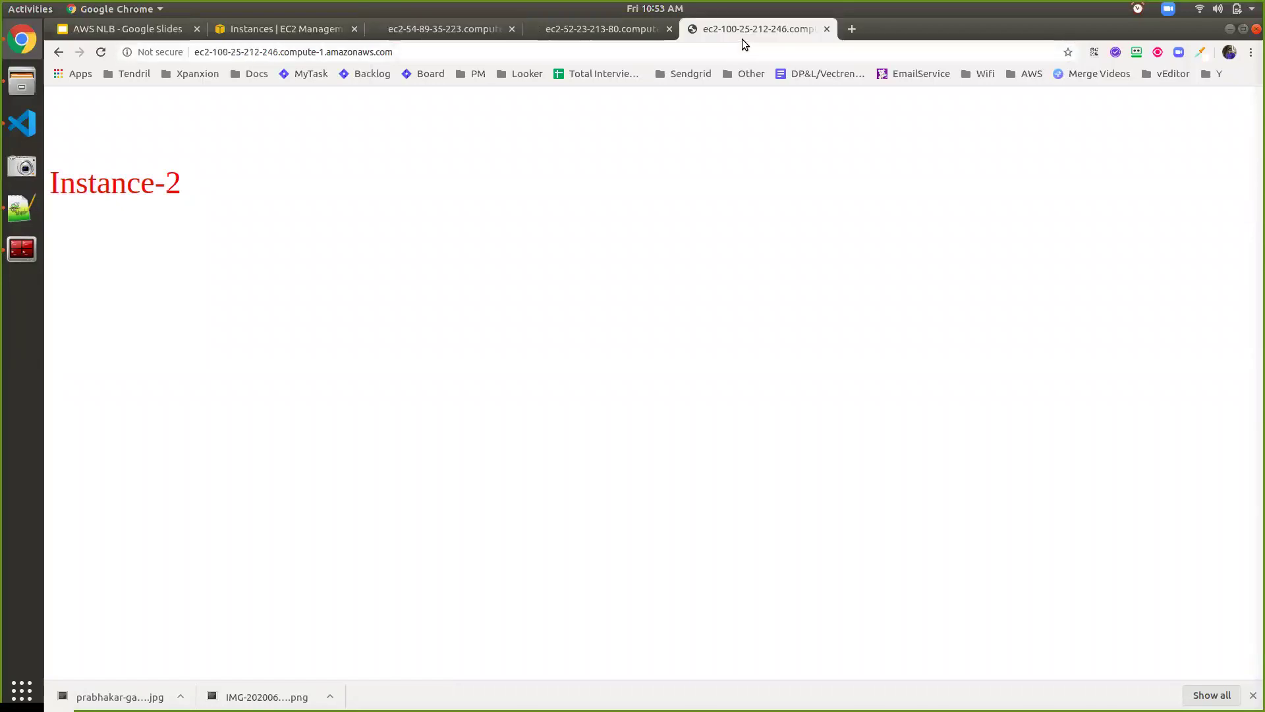
key("ctrl+Page_Up")
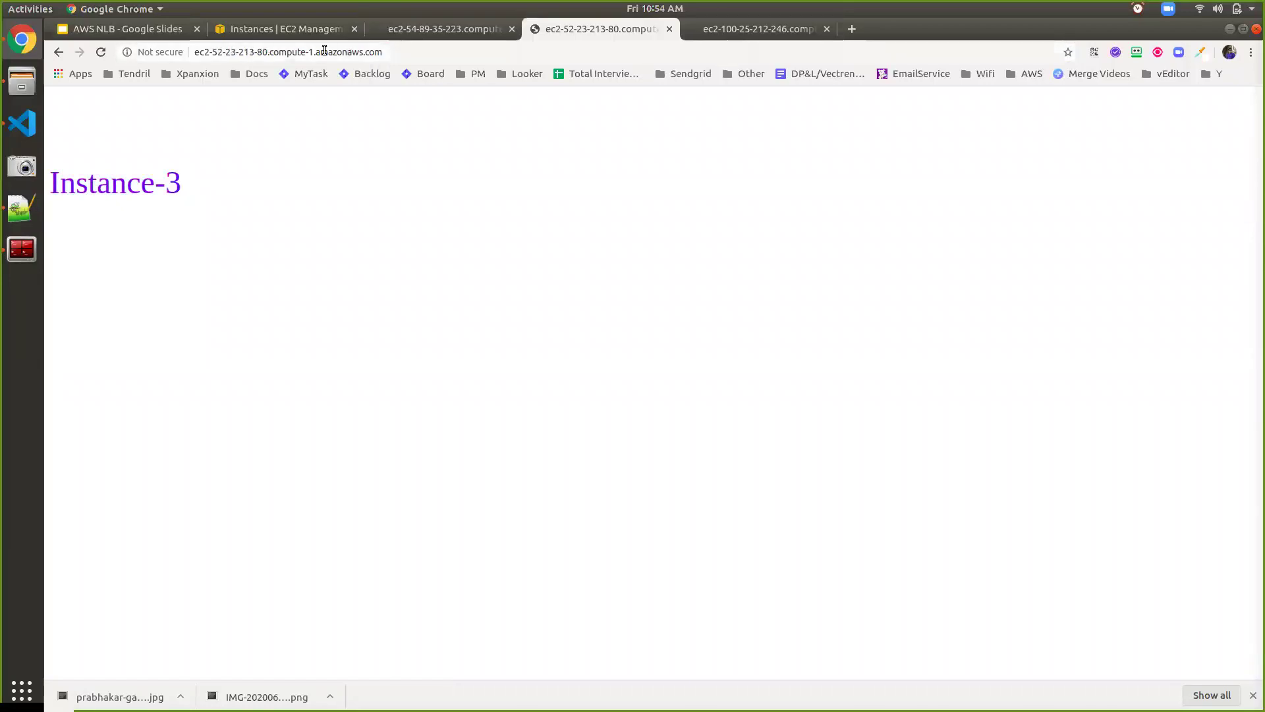
left_click(314, 32)
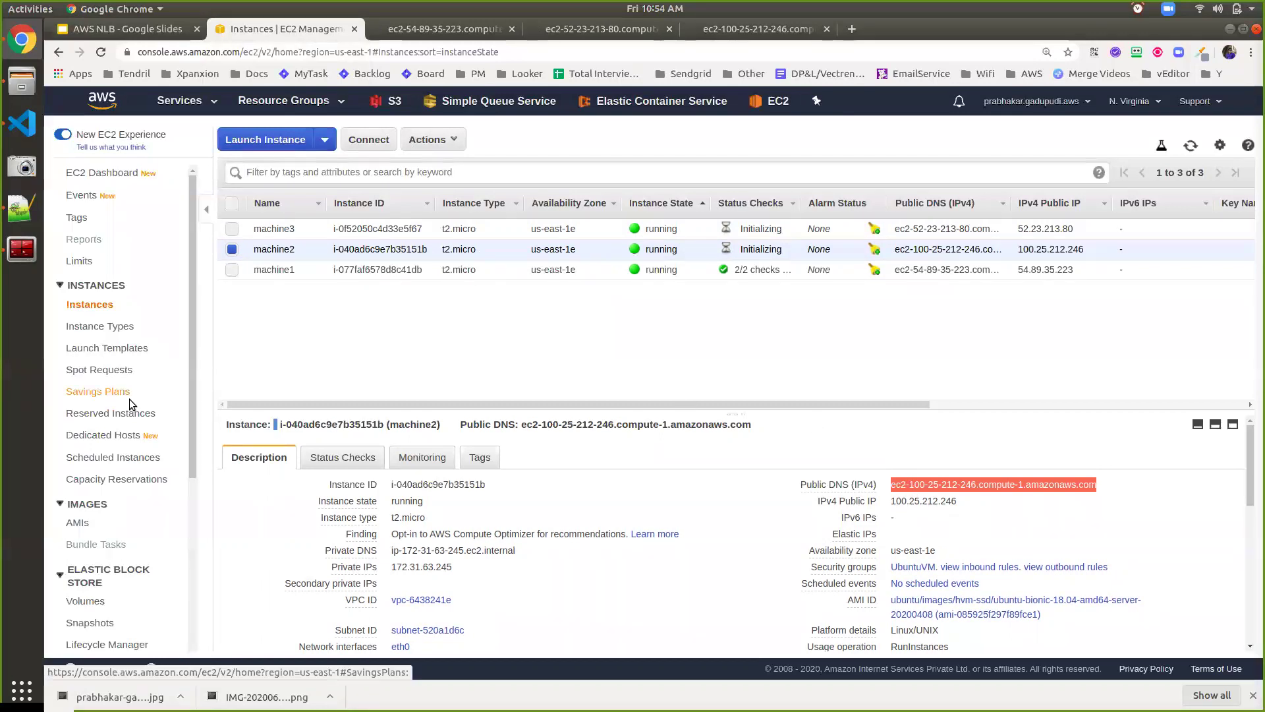
Start creating a Network Load Balancer from the EC2 Load Balancers section and name it NLB
scroll(138, 409, "down", 2)
scroll(150, 418, "down", 3)
scroll(152, 415, "down", 3)
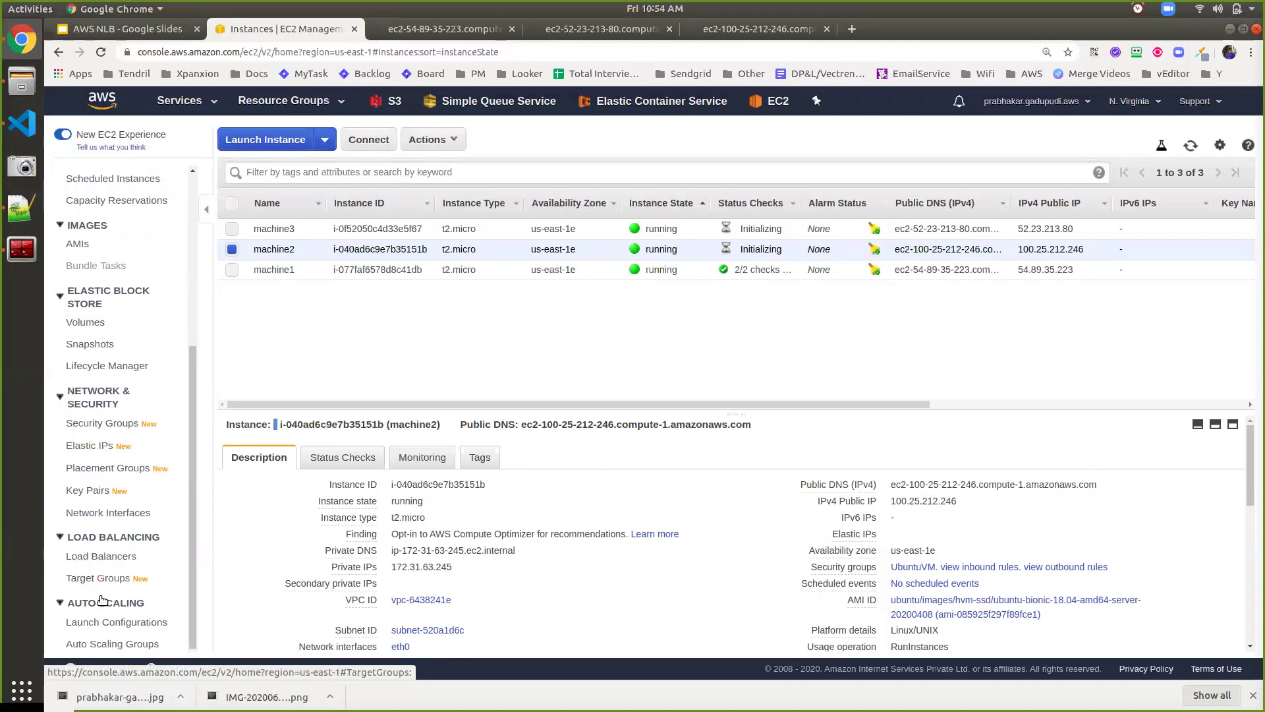
left_click(92, 561)
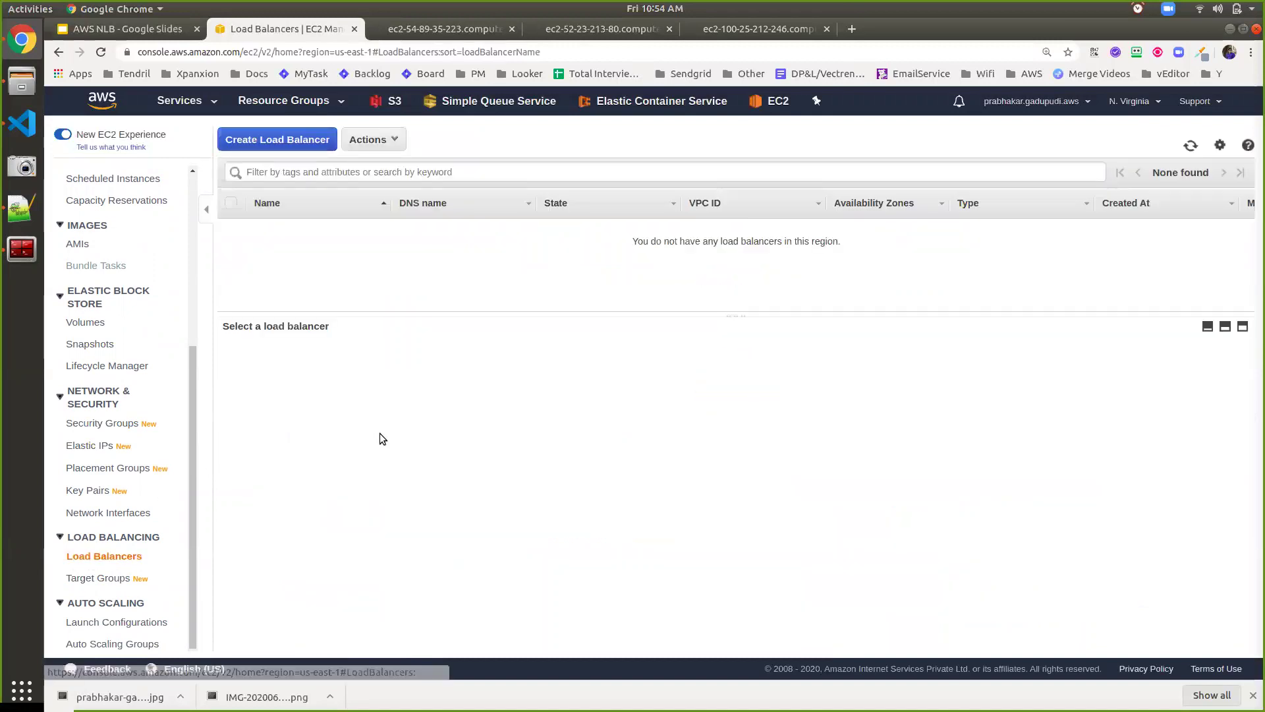
left_click(305, 140)
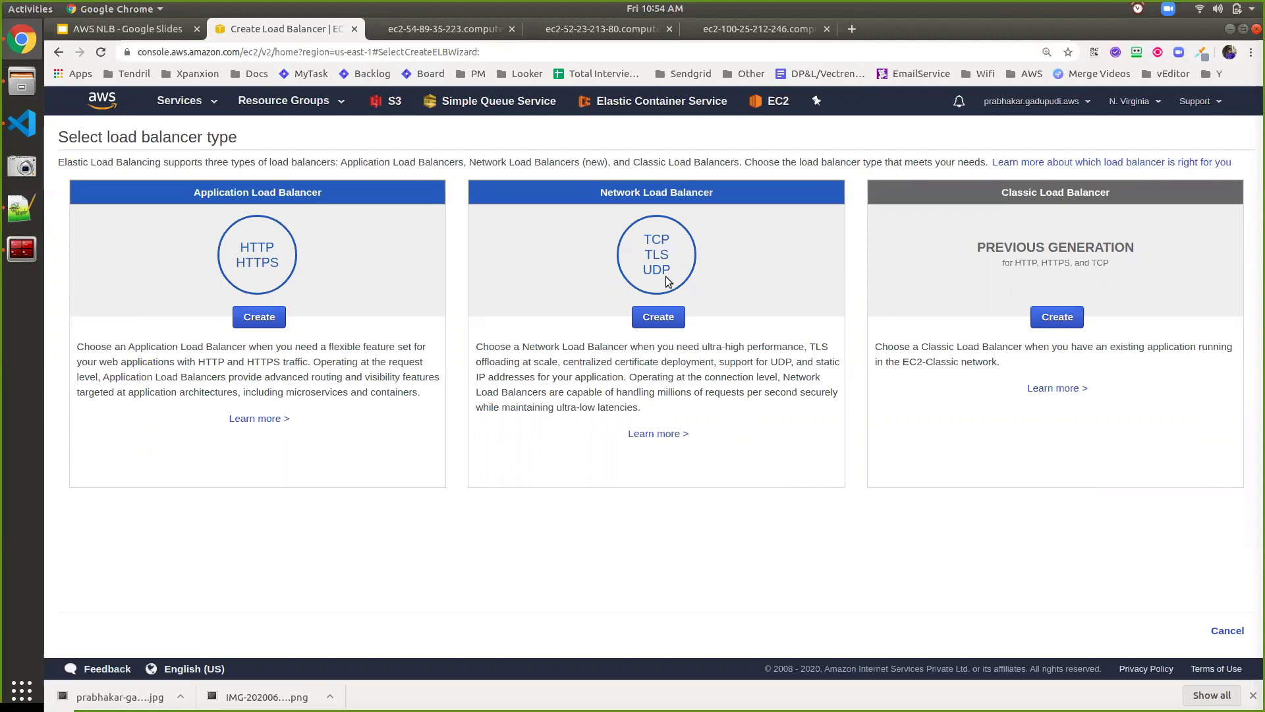
left_click(649, 317)
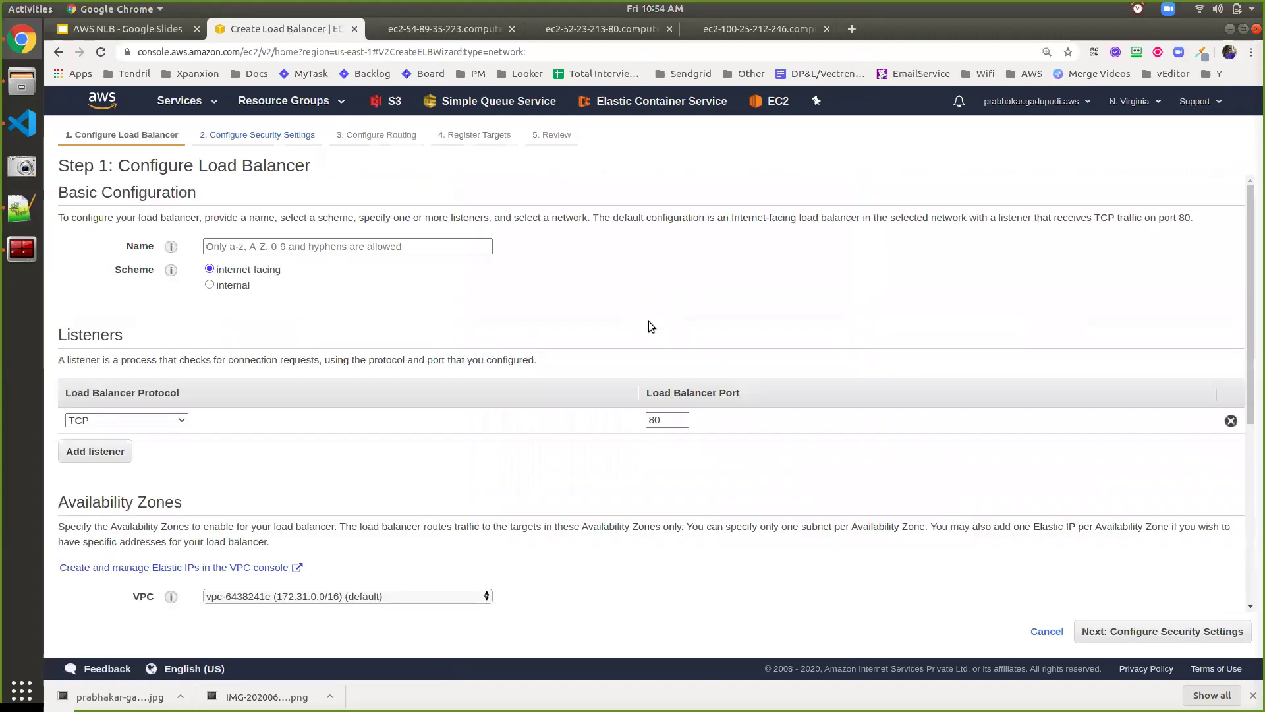
left_click(398, 246)
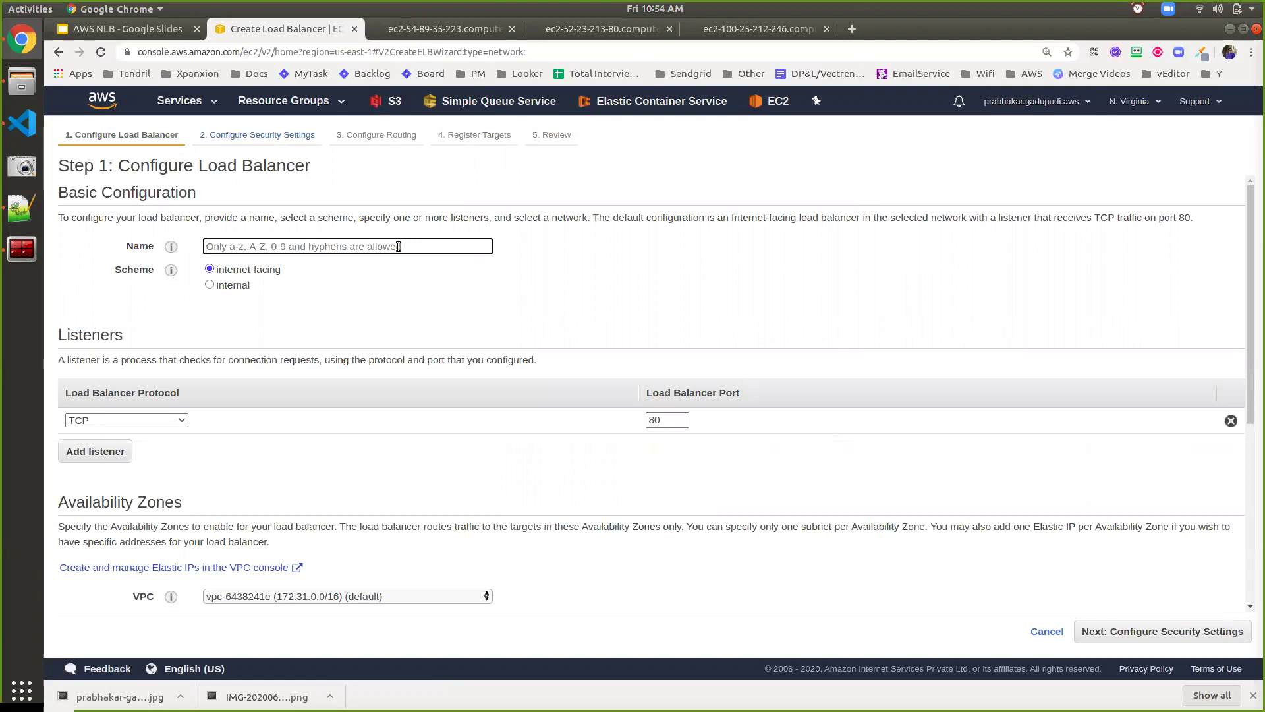
type("NLB")
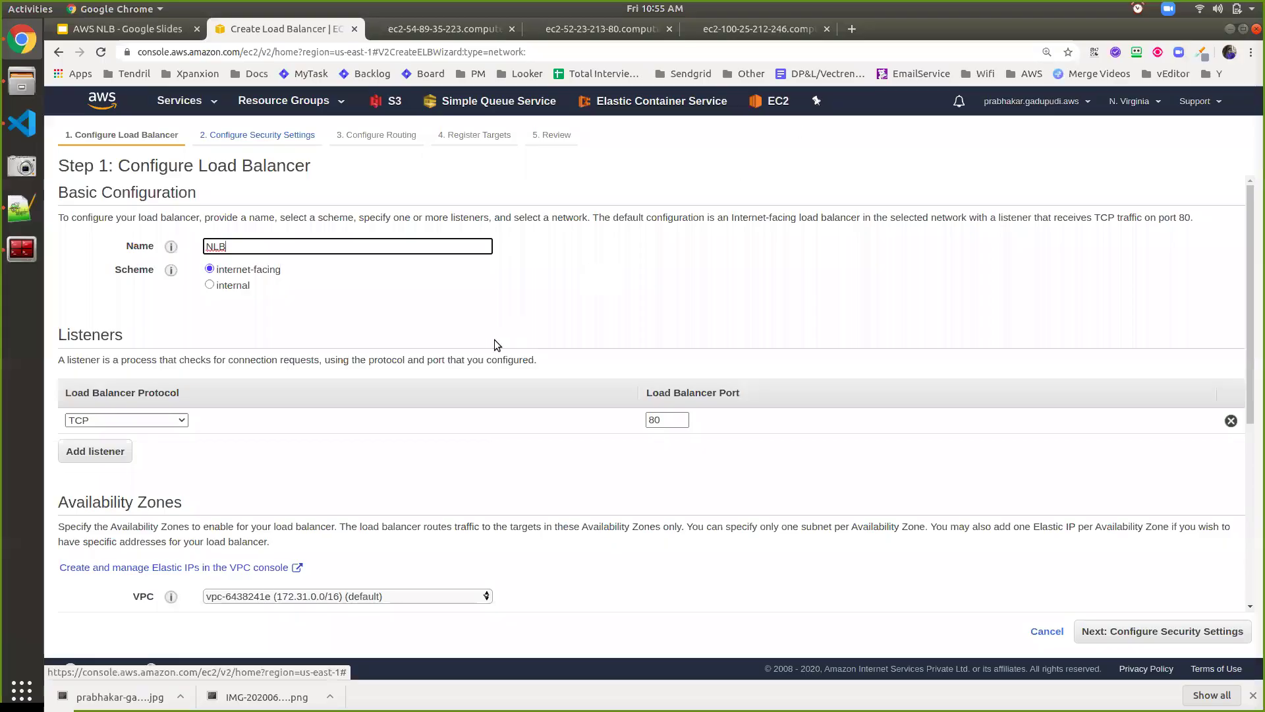
scroll(494, 338, "down", 2)
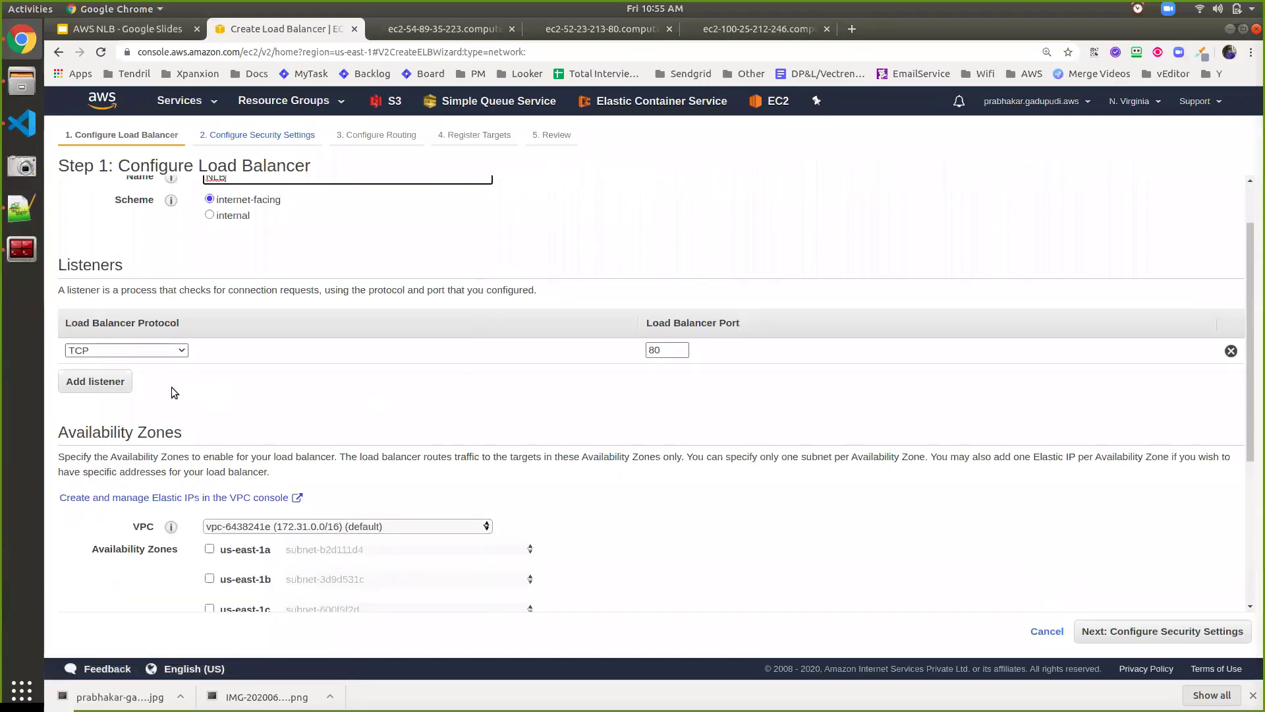
left_click(120, 382)
left_click(136, 377)
left_click(137, 380)
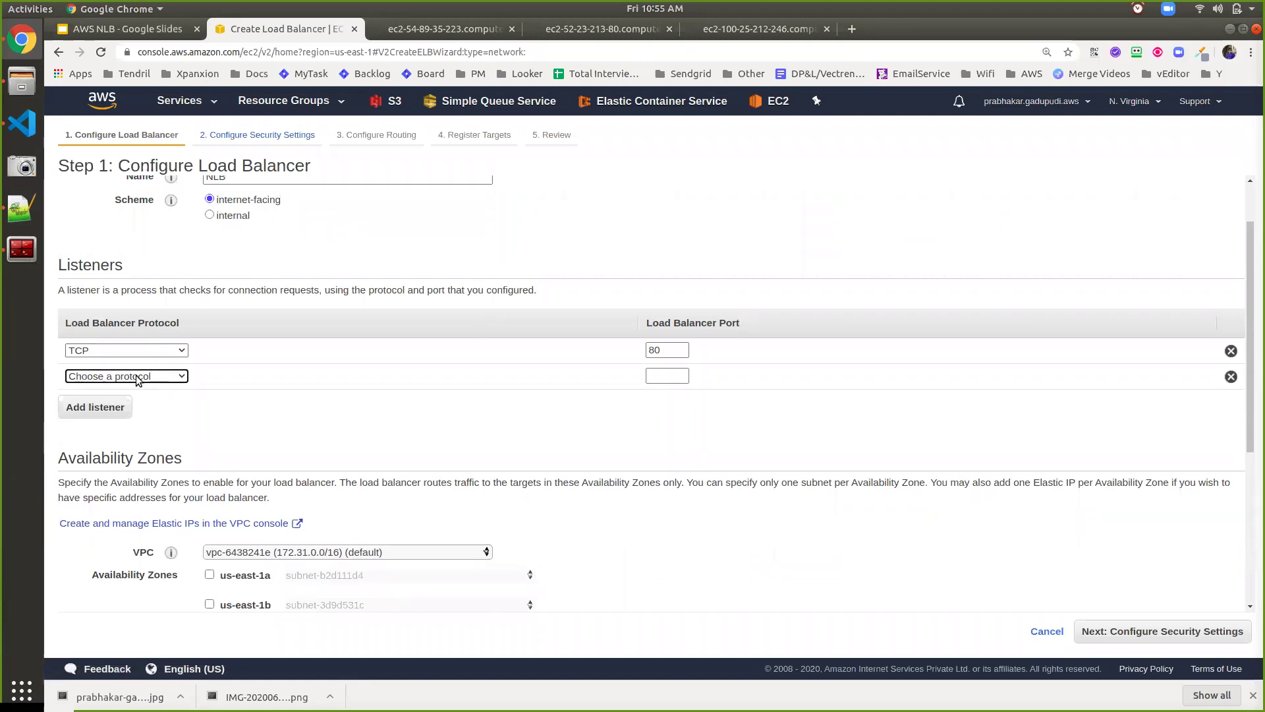
left_click(1230, 376)
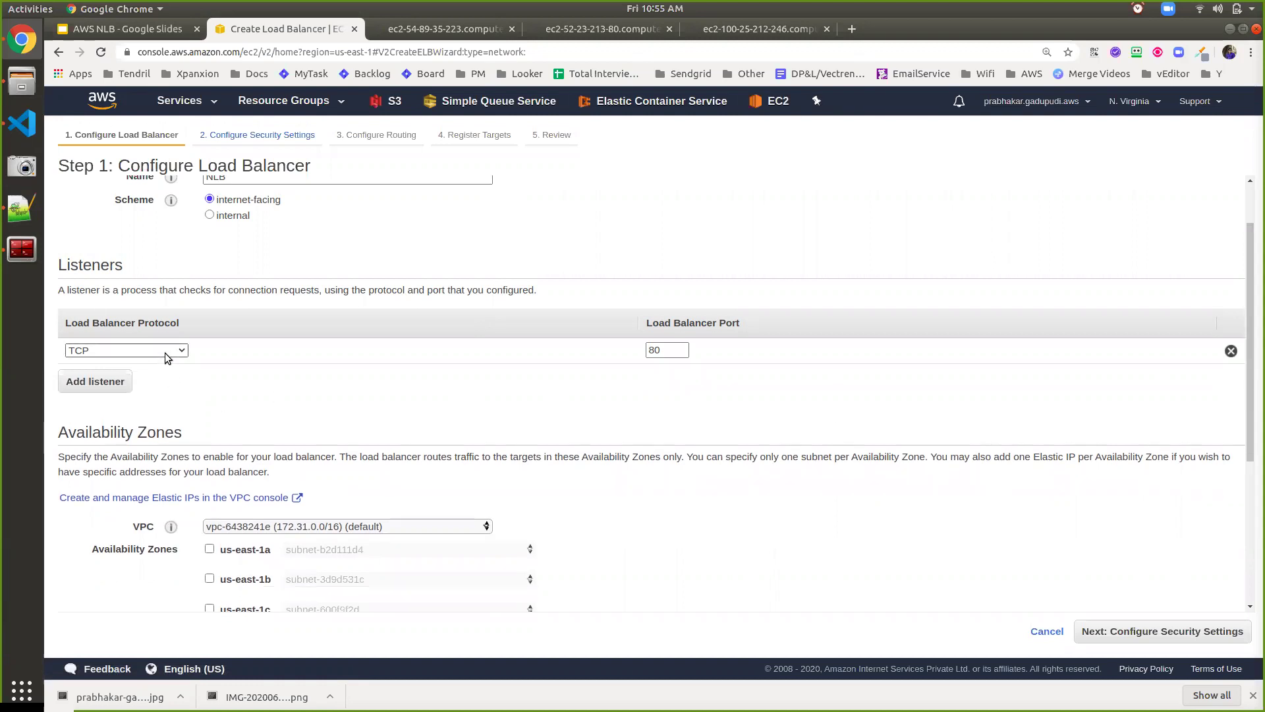
Set the listener's protocol to TLS (Secure TCP) and try to continue to the security settings
left_click(137, 353)
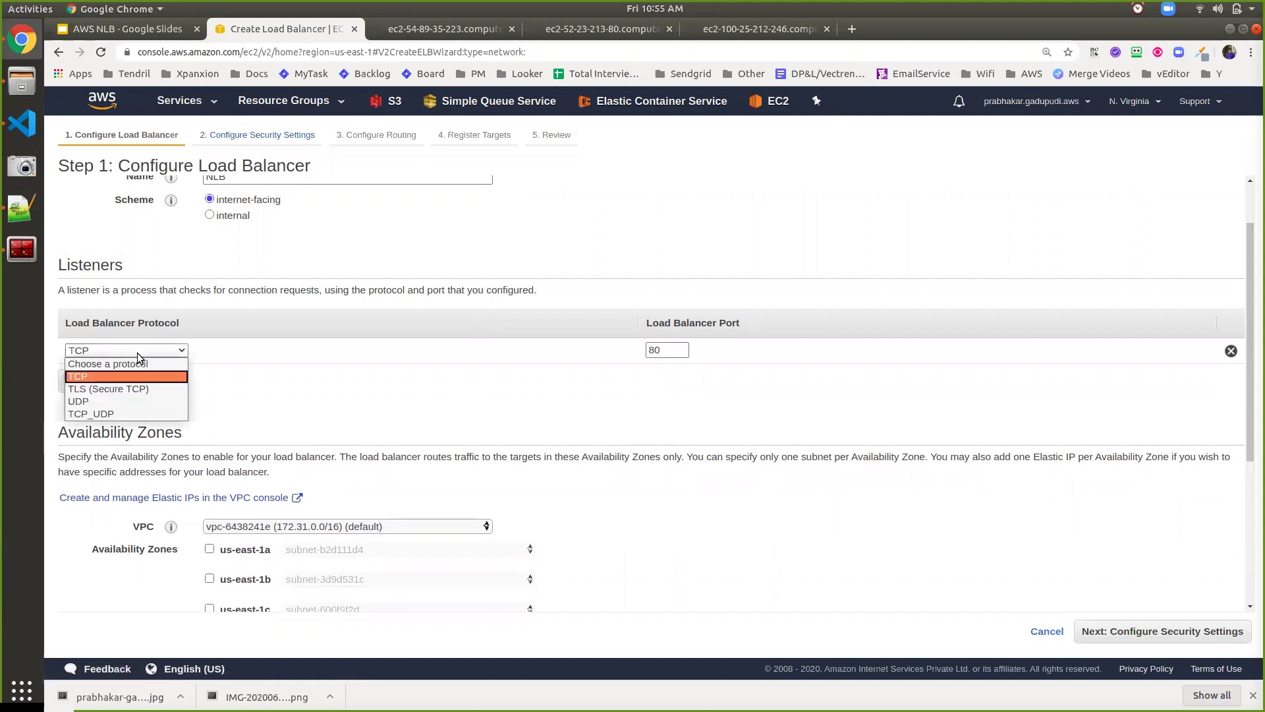
left_click(103, 376)
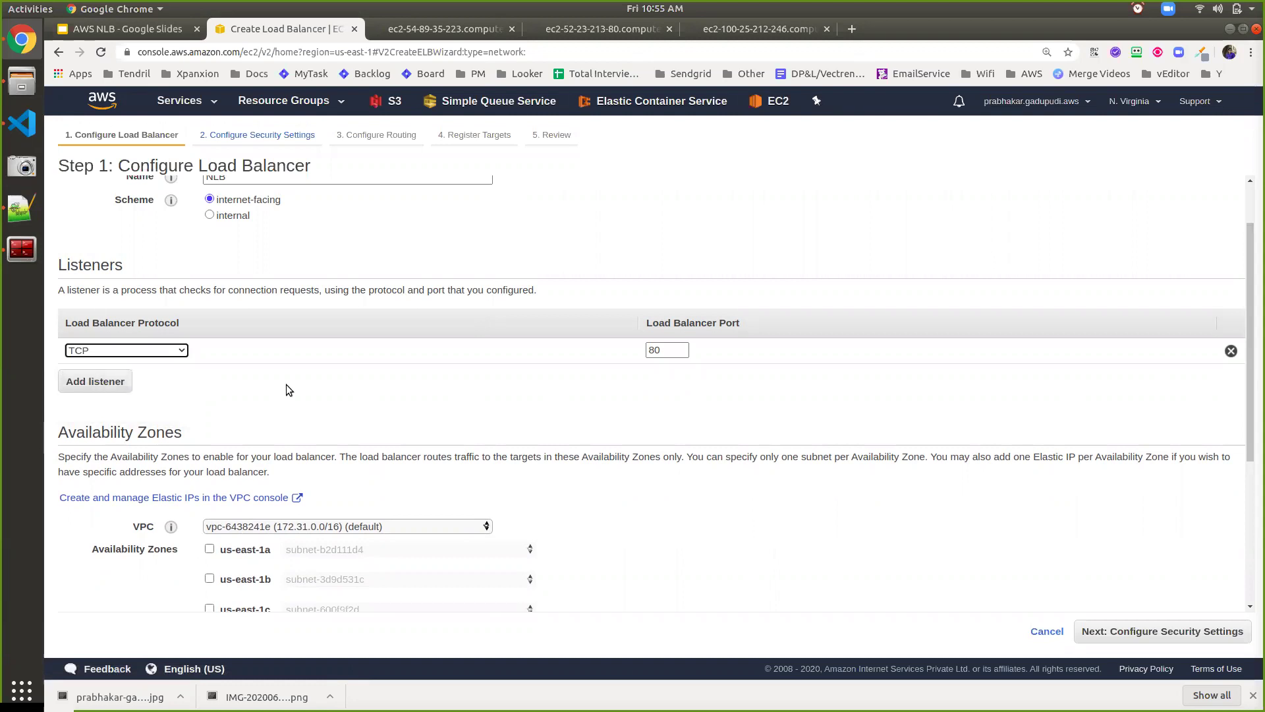
left_click(129, 351)
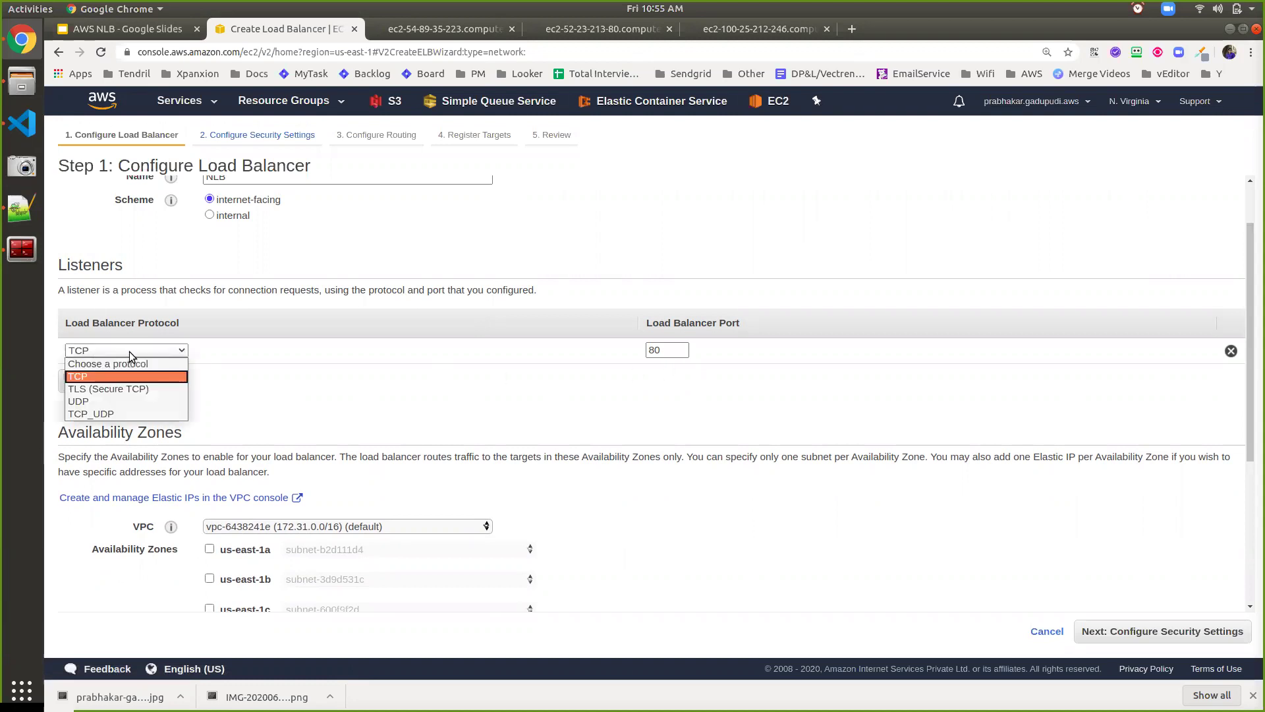
left_click(129, 388)
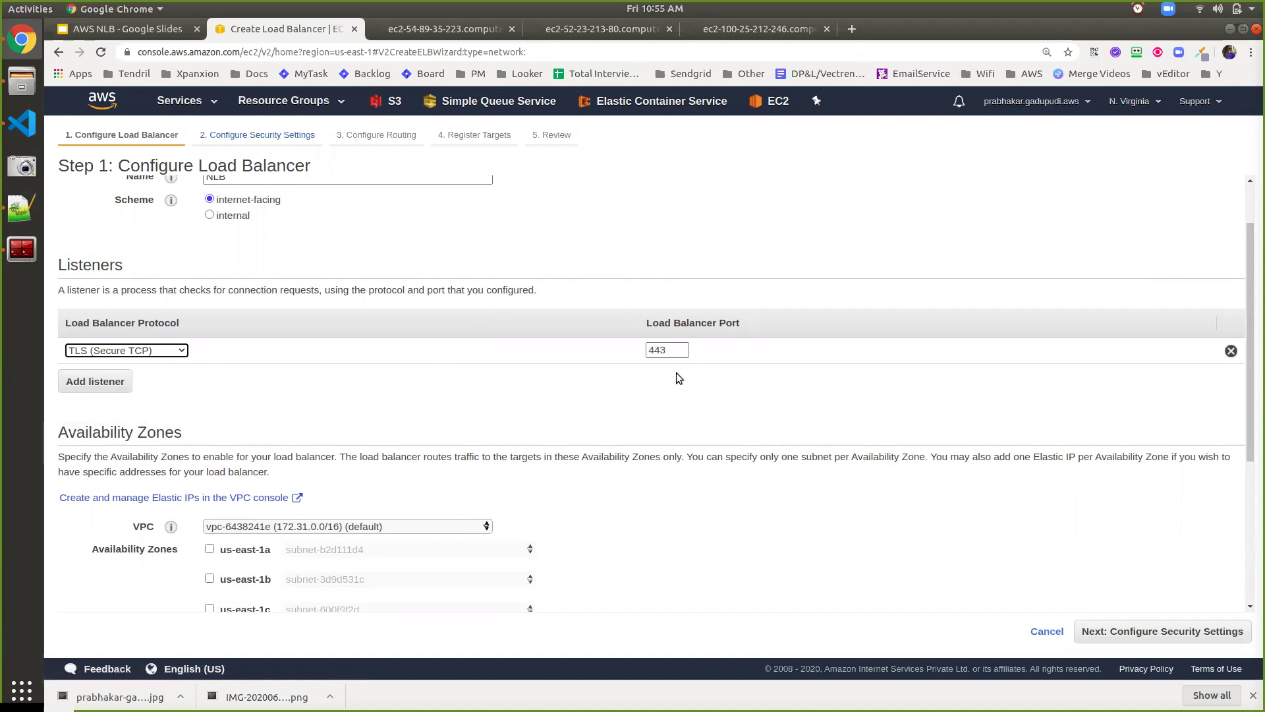
left_click(1104, 641)
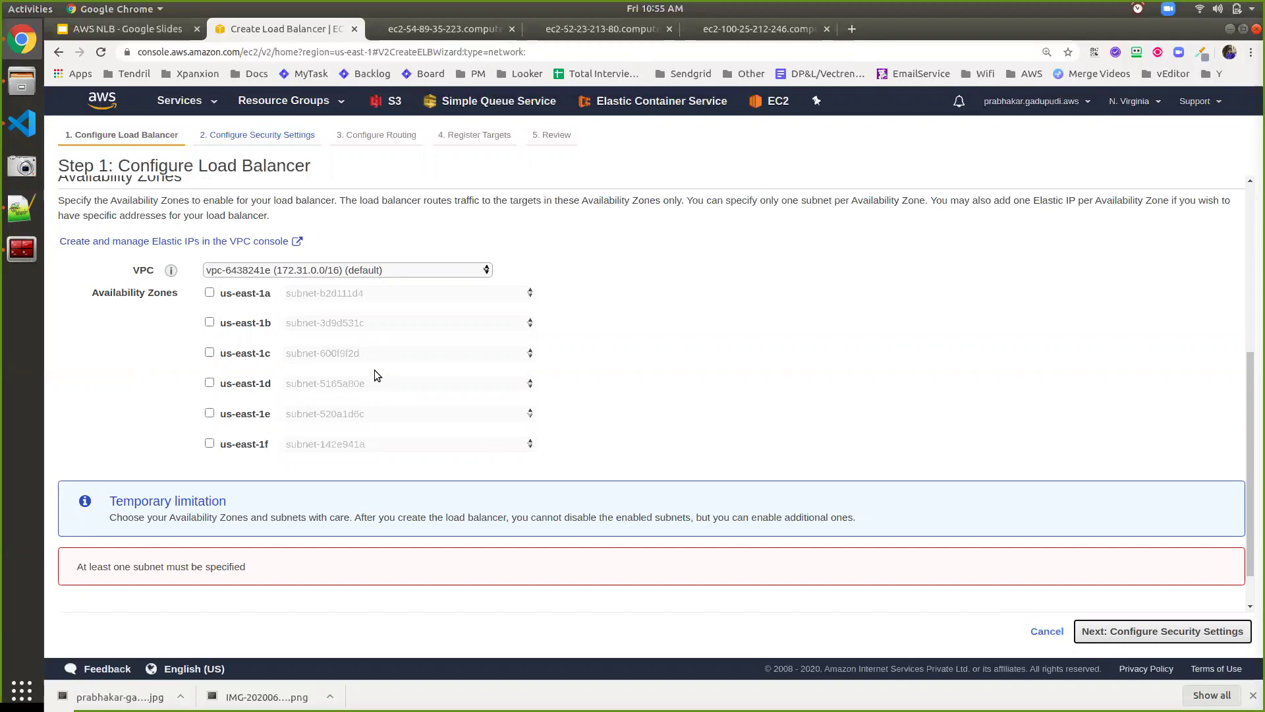
Look up the availability zone of the running instances in a new EC2 console tab, and return to the load balancer setup
scroll(382, 392, "down", 1)
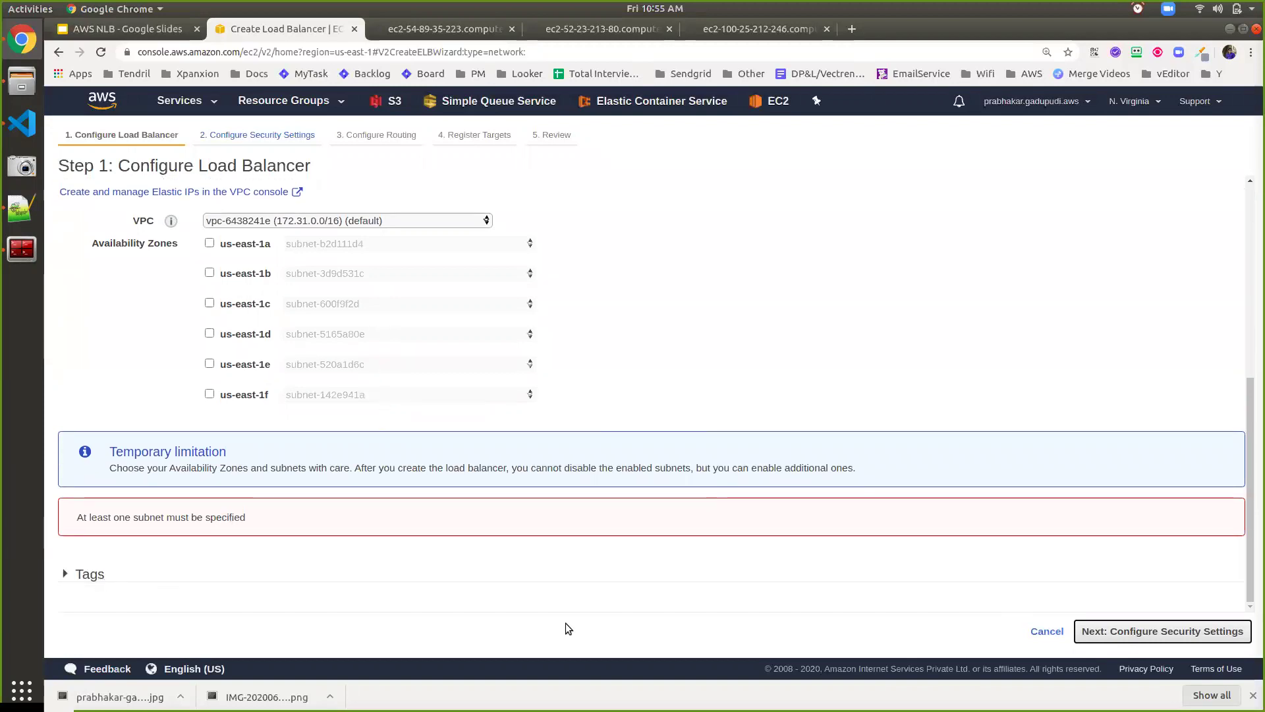
scroll(291, 441, "up", 6)
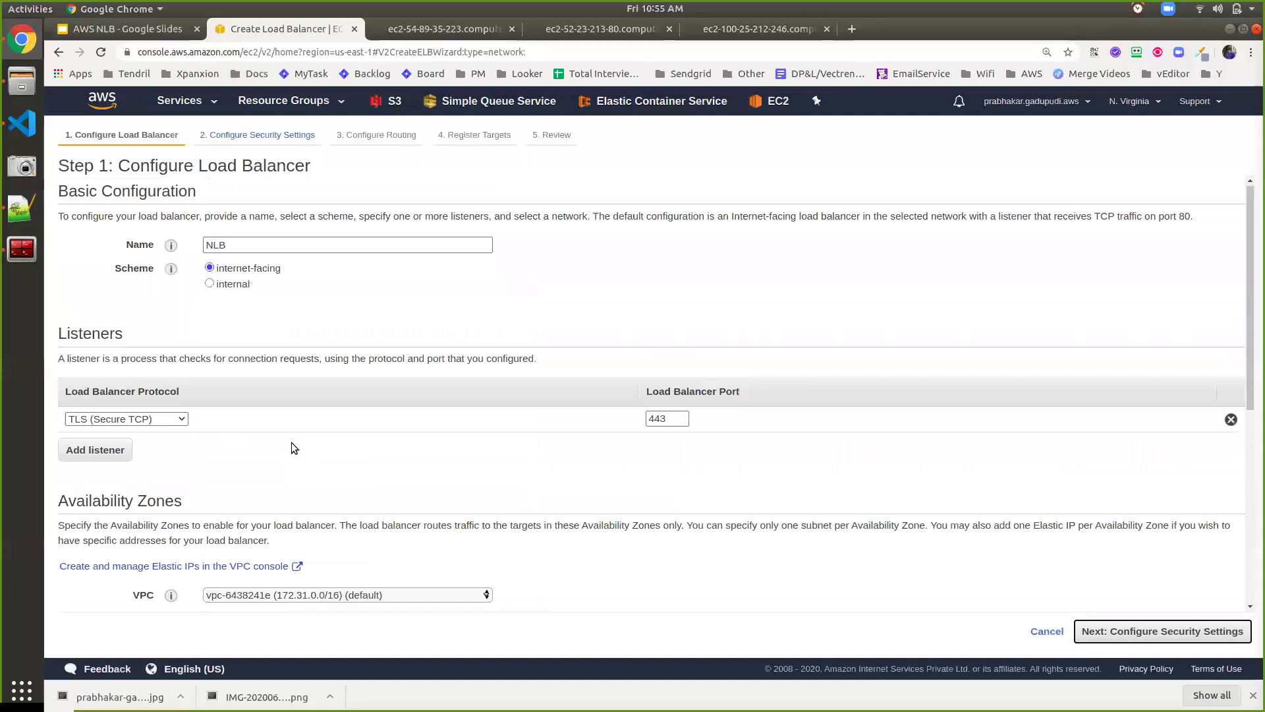
scroll(291, 442, "down", 3)
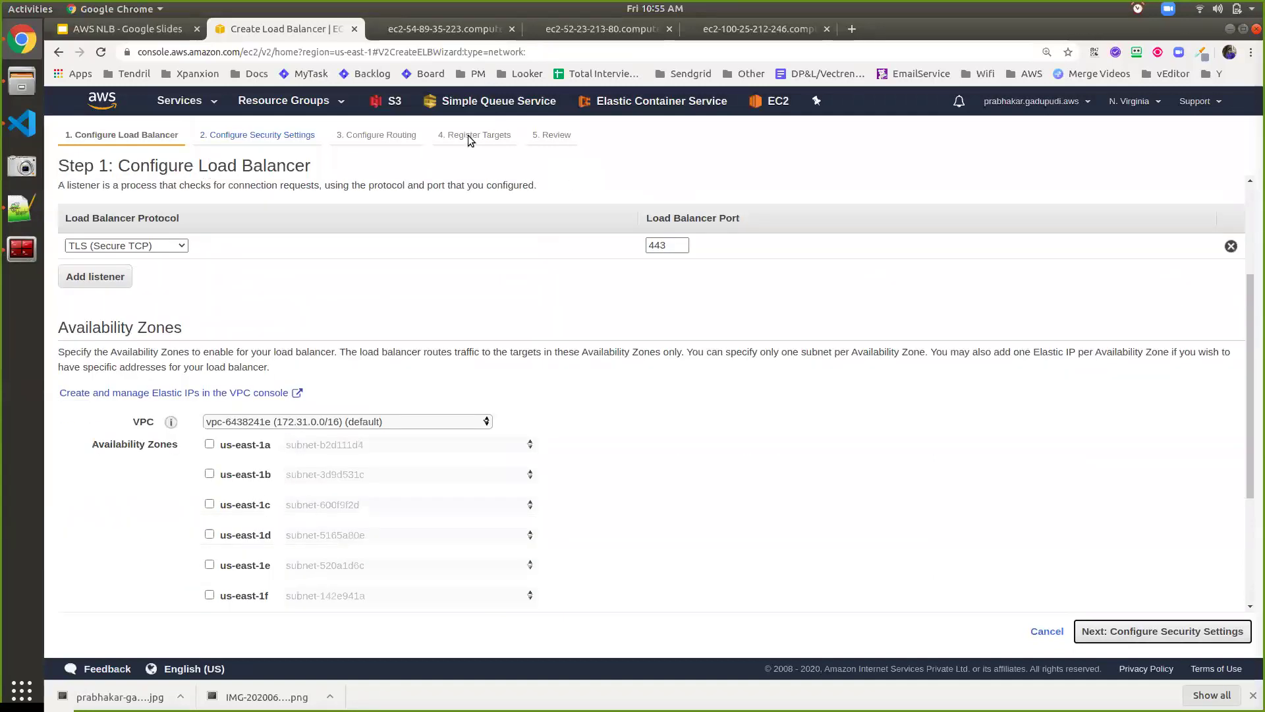
middle_click(771, 103)
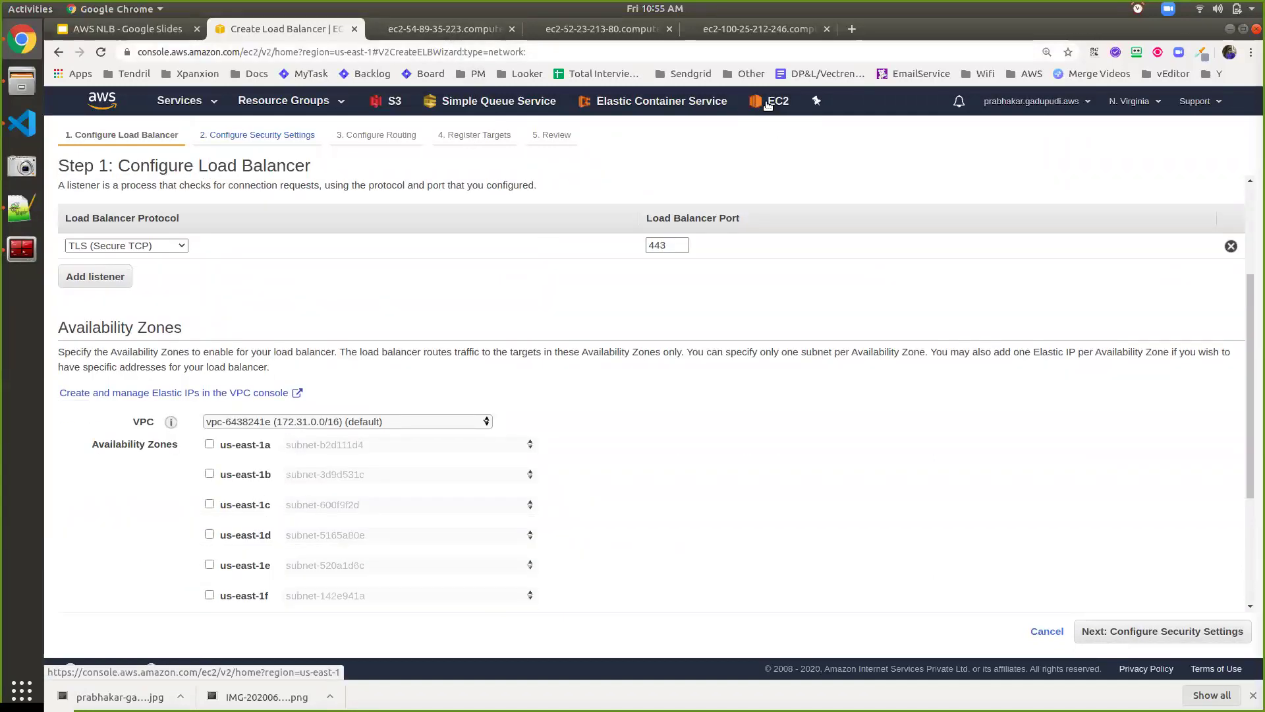
left_click(430, 33)
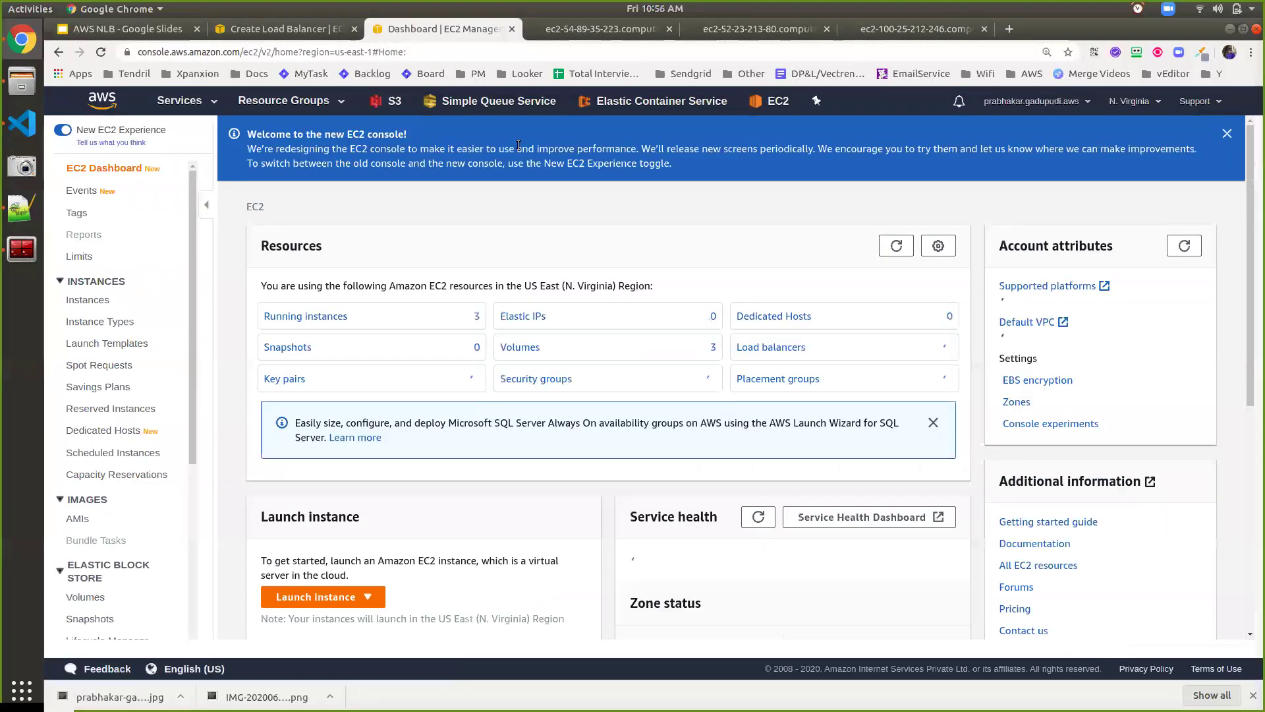
left_click(313, 324)
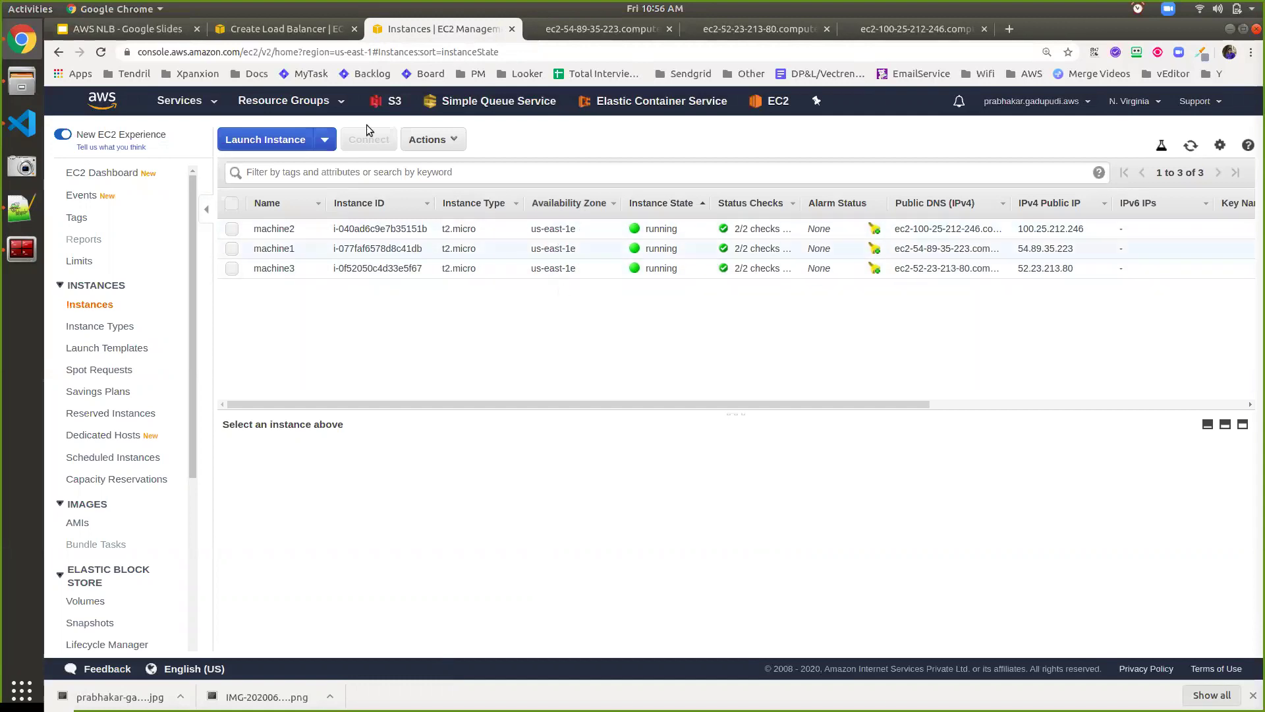
left_click(296, 29)
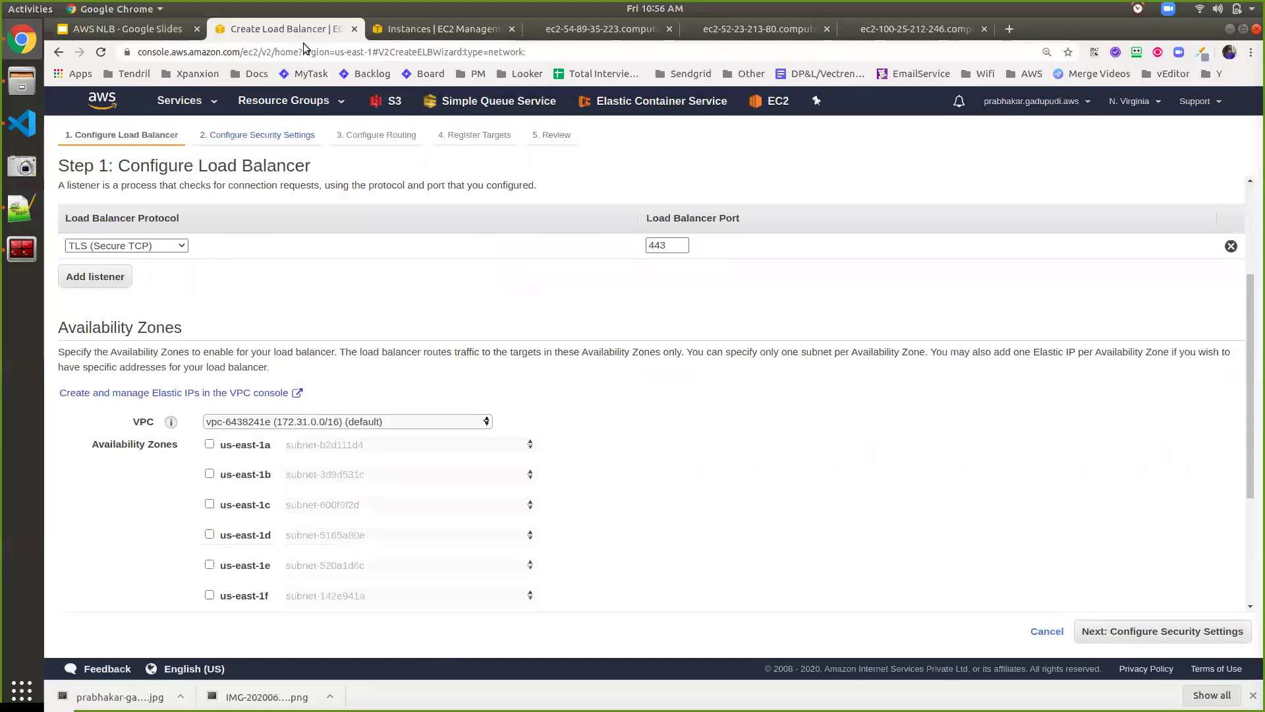
Enable the us-east-1e availability zone for the load balancer and continue to the security settings
left_click(209, 565)
scroll(783, 565, "down", 2)
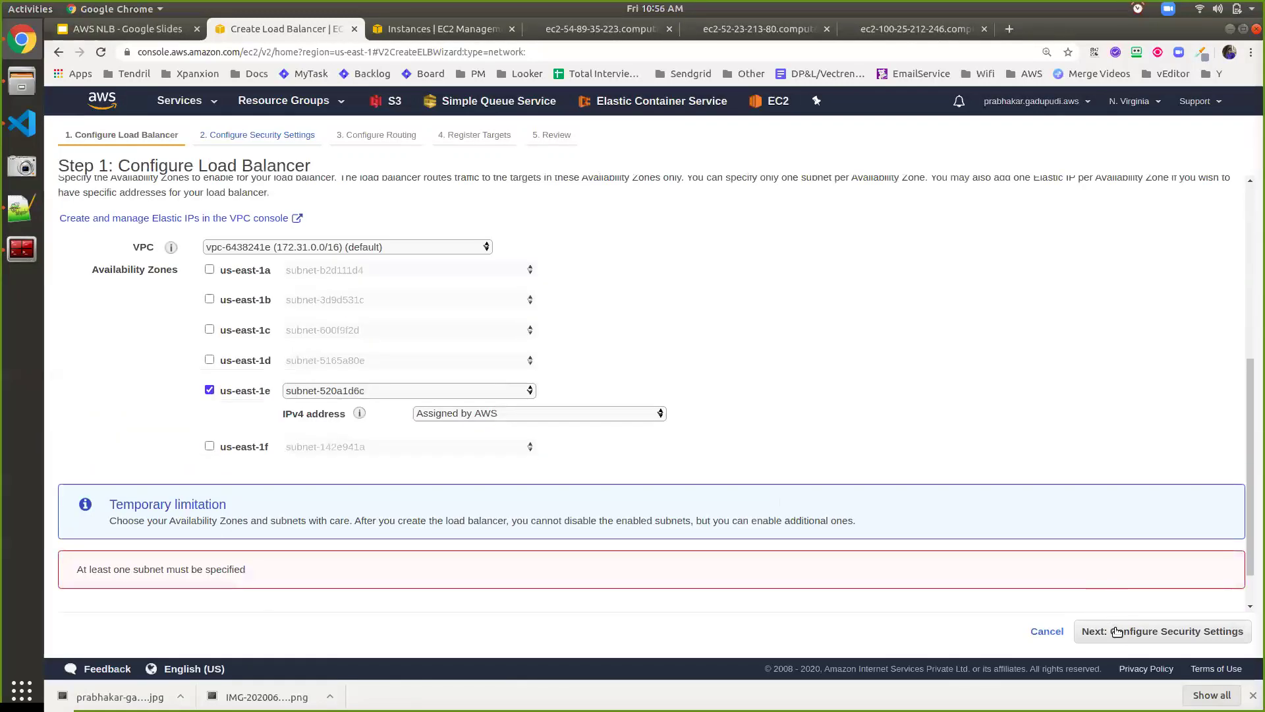
left_click(1122, 639)
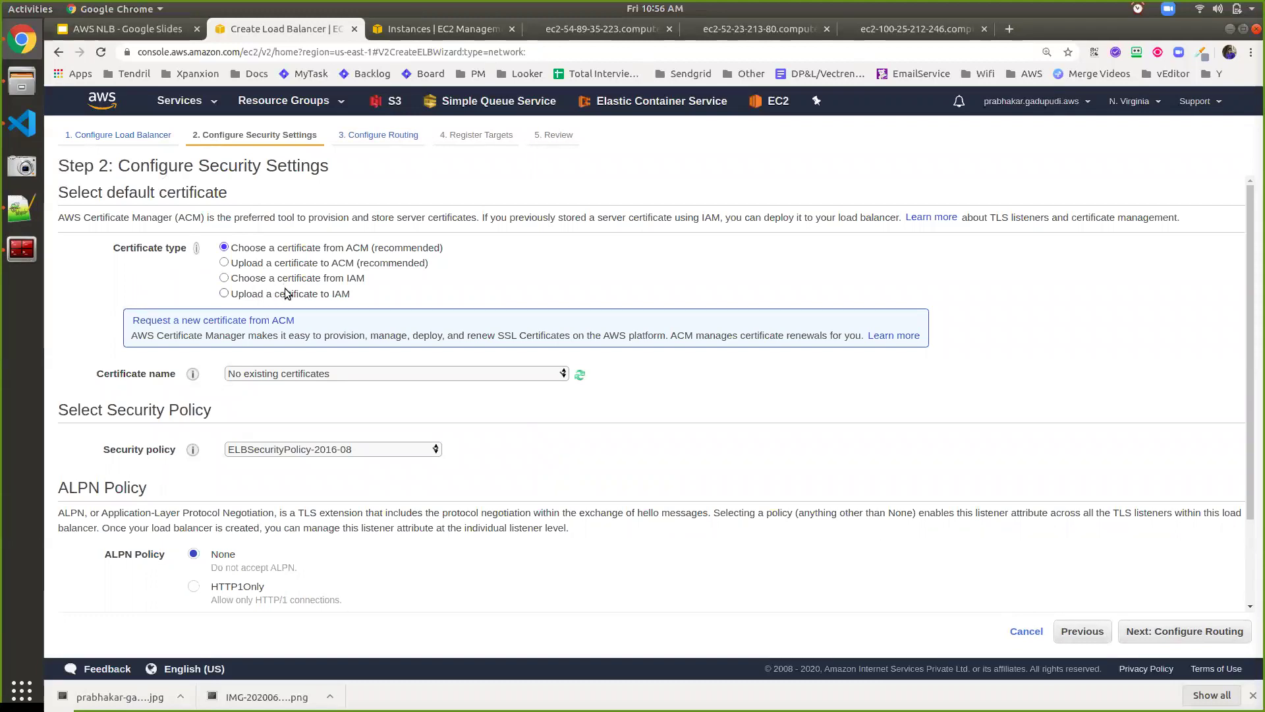
Go back to the load balancer configuration, set the listener's protocol to TCP, and proceed to the routing configuration
left_click(1080, 632)
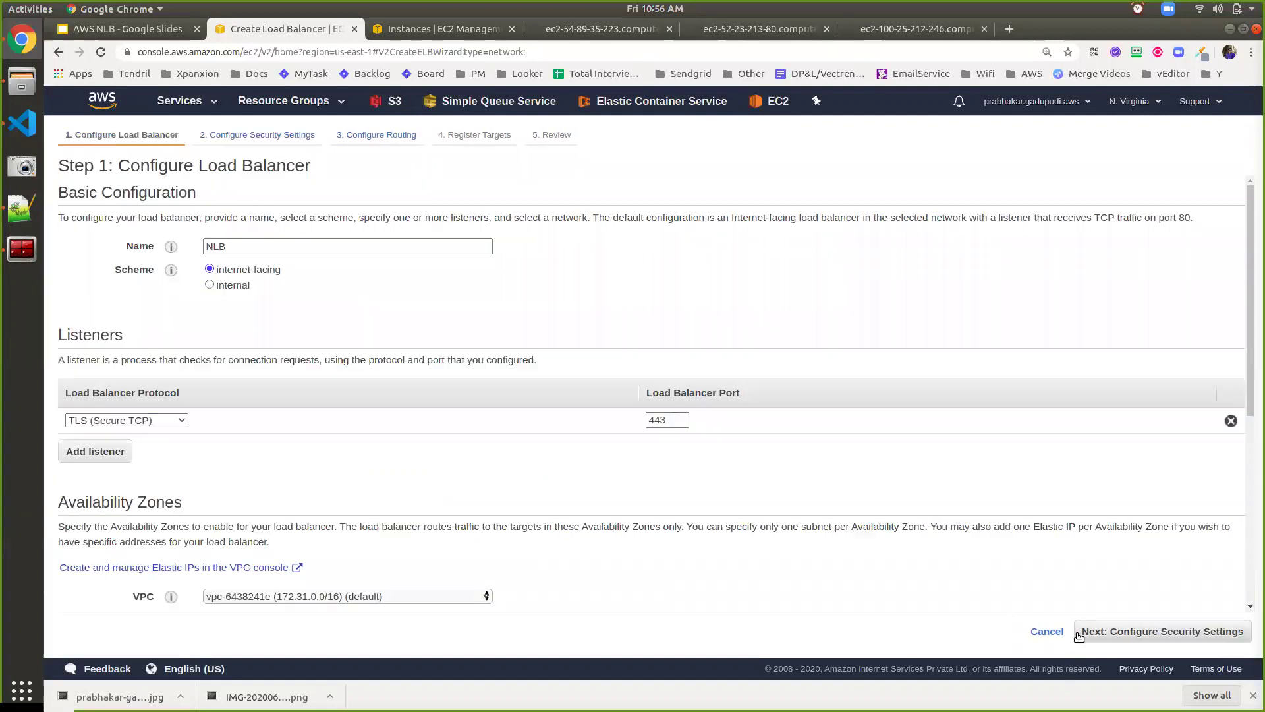
left_click(137, 423)
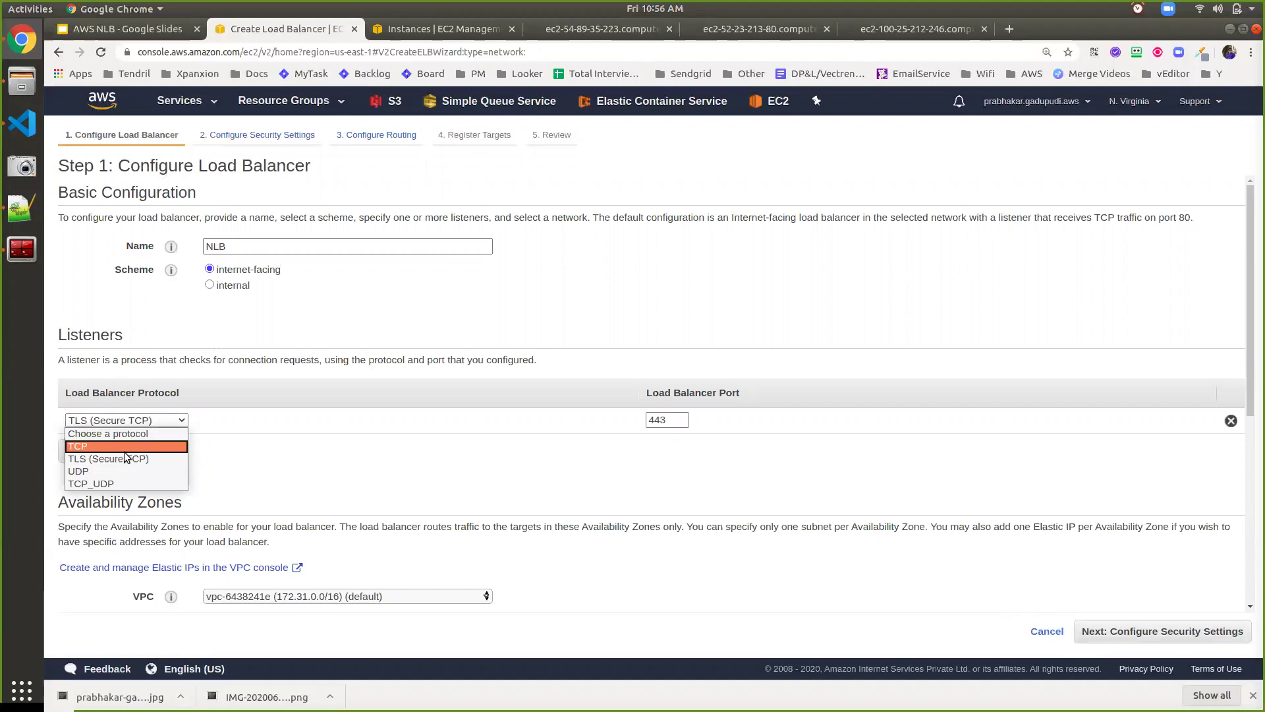
left_click(123, 446)
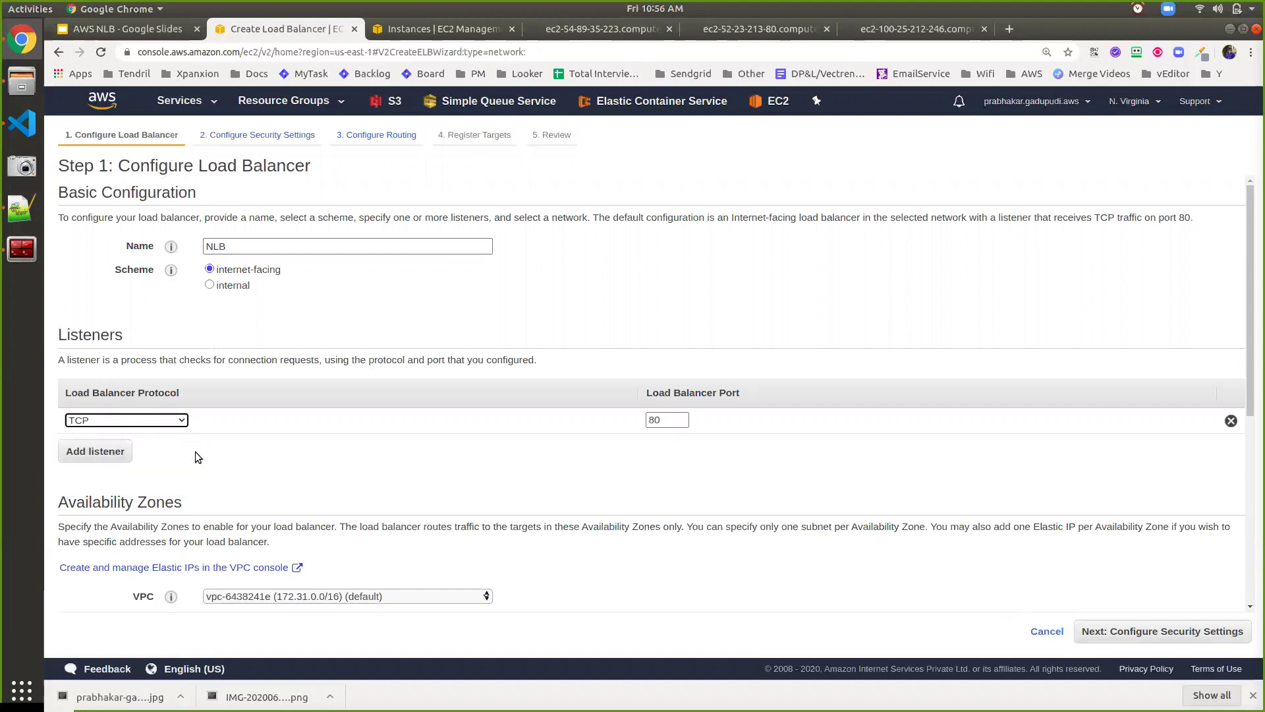
left_click(1122, 631)
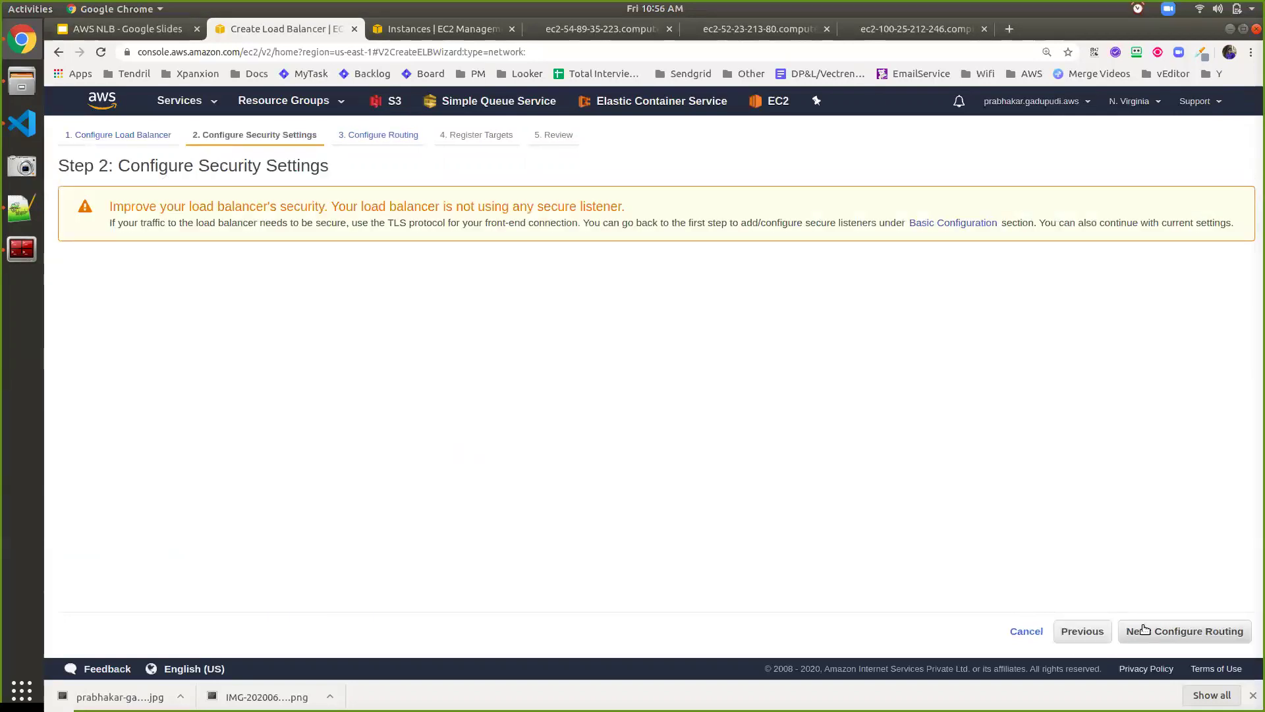
left_click(1145, 631)
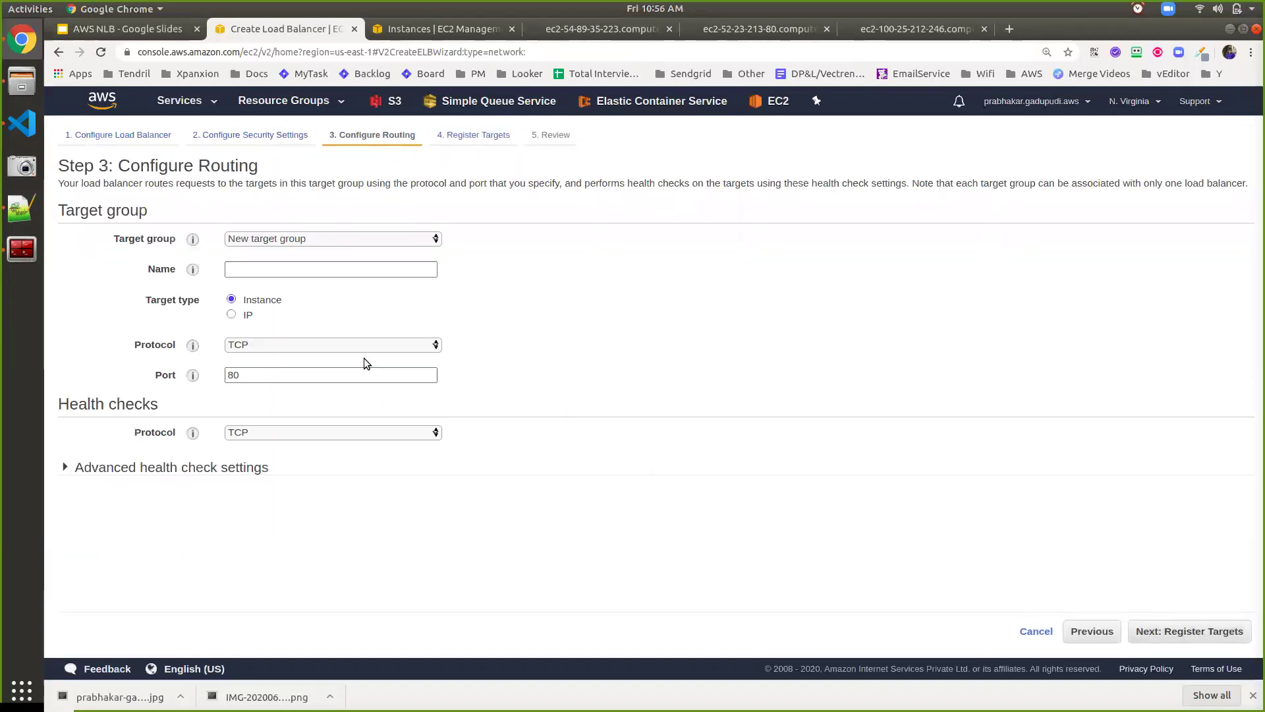
Name the new target group DemoTargetGroup and set its target type to IP
left_click(361, 238)
left_click(616, 255)
left_click(411, 267)
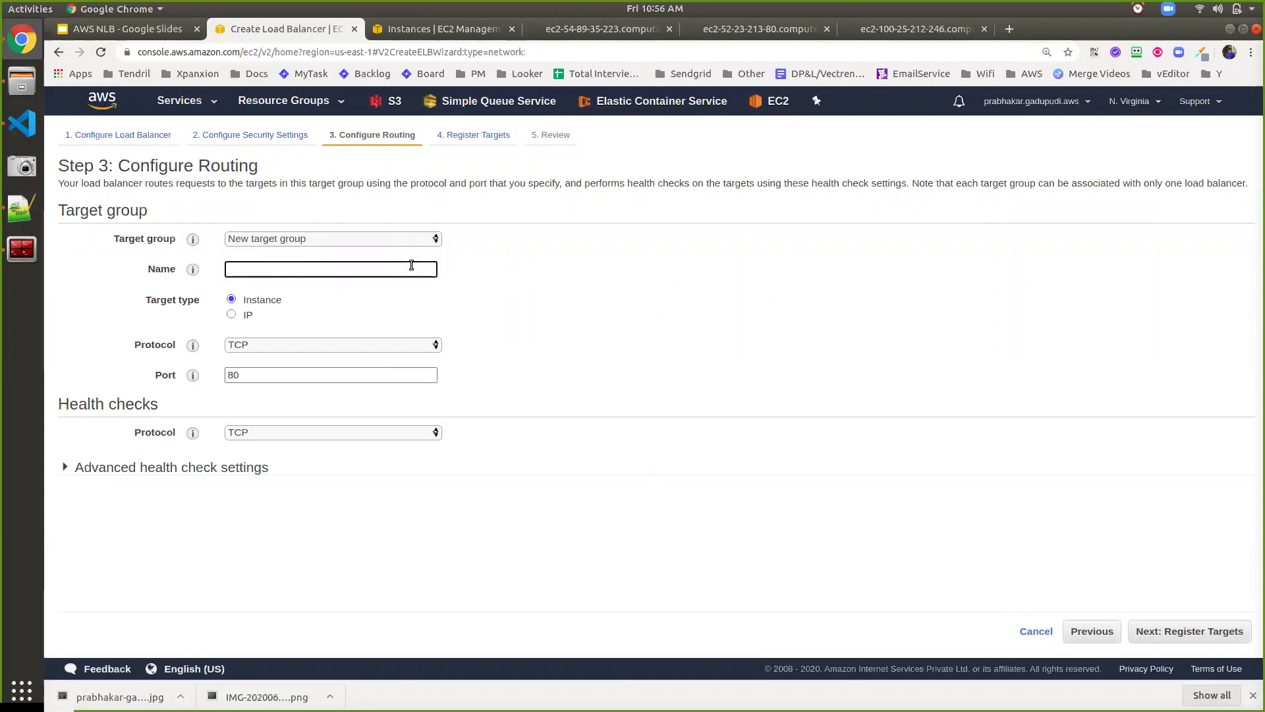
type("DemoTa")
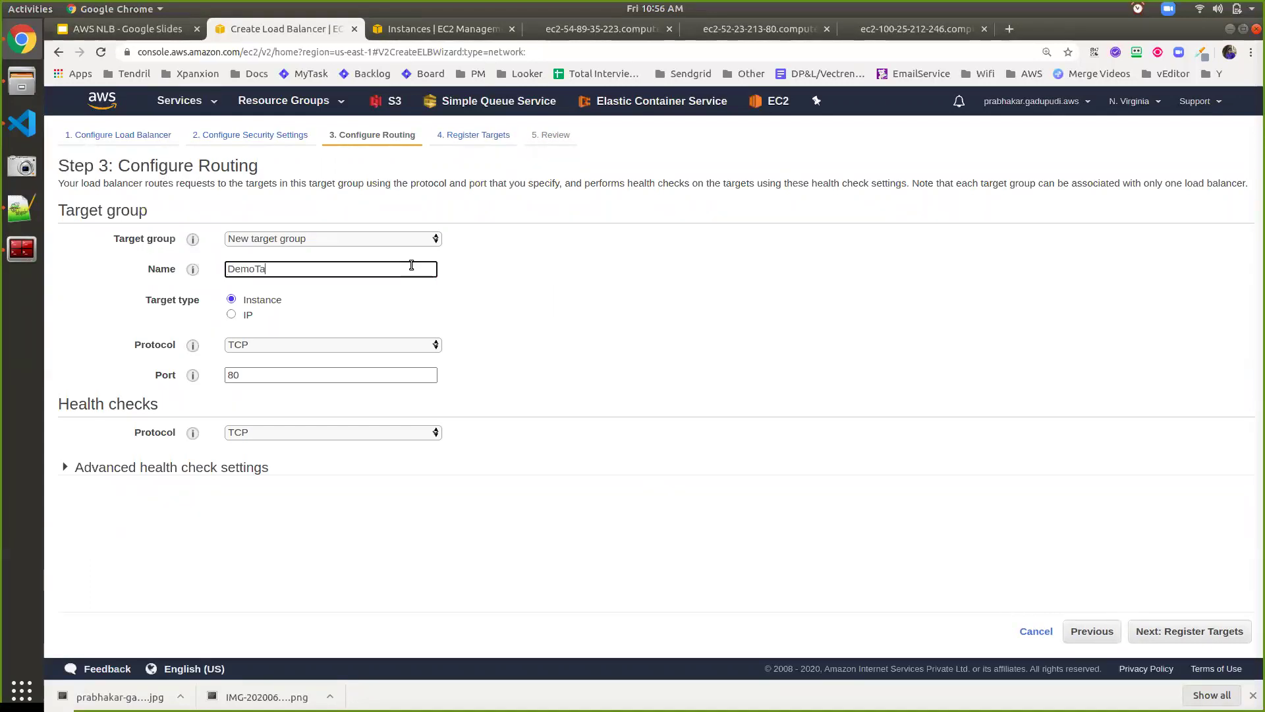
type("rgetGroup")
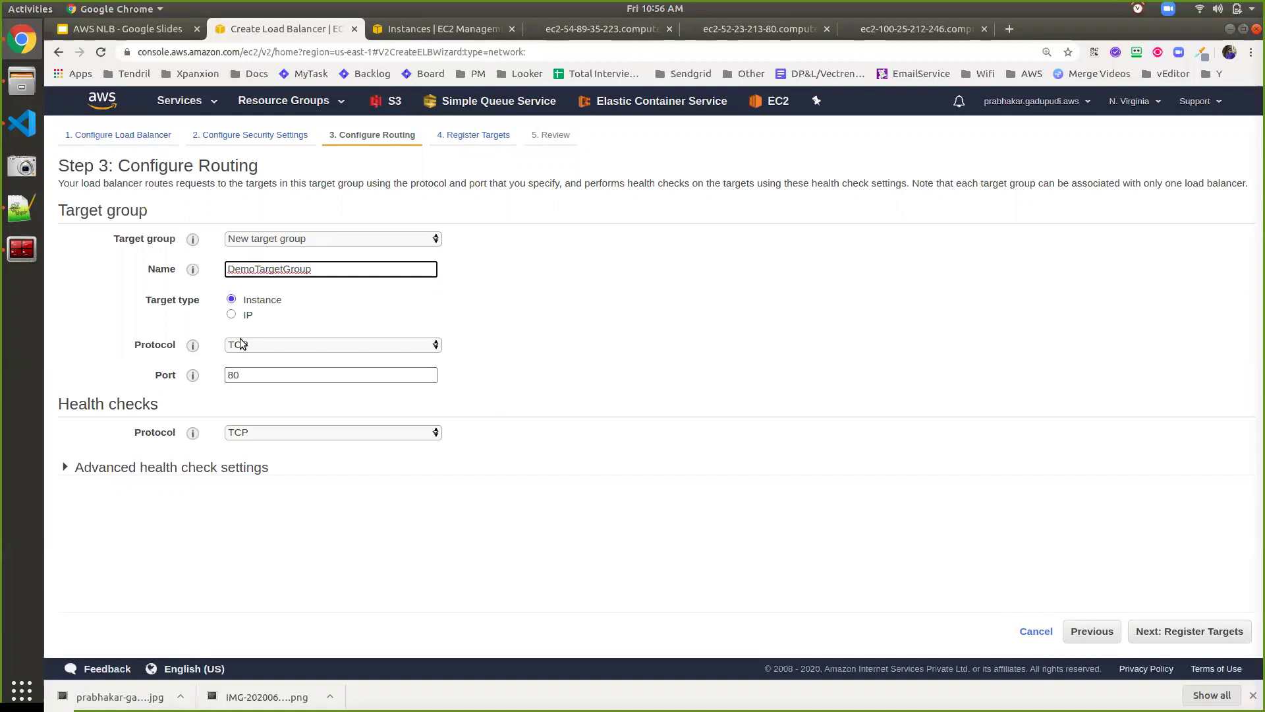
left_click(232, 315)
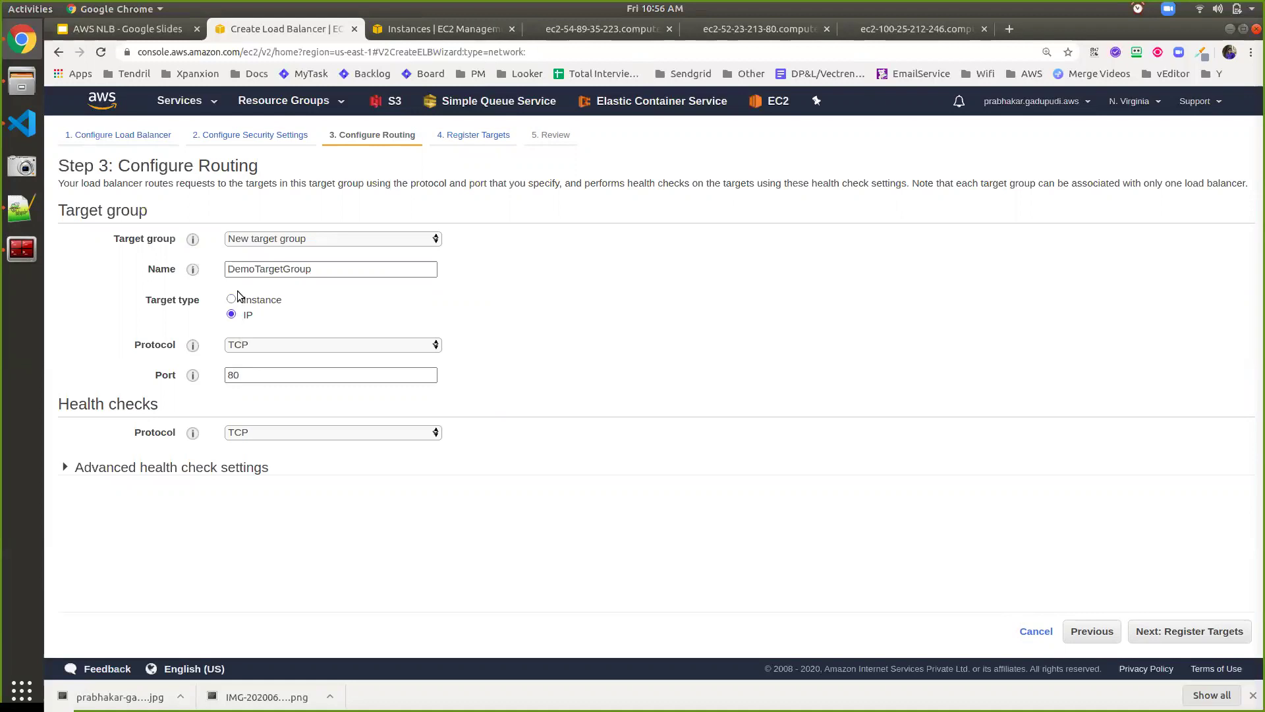
Set DemoTargetGroup's target type to Instance, look over the advanced health check settings, and proceed to target registration
left_click(232, 300)
left_click(194, 466)
scroll(195, 465, "down", 1)
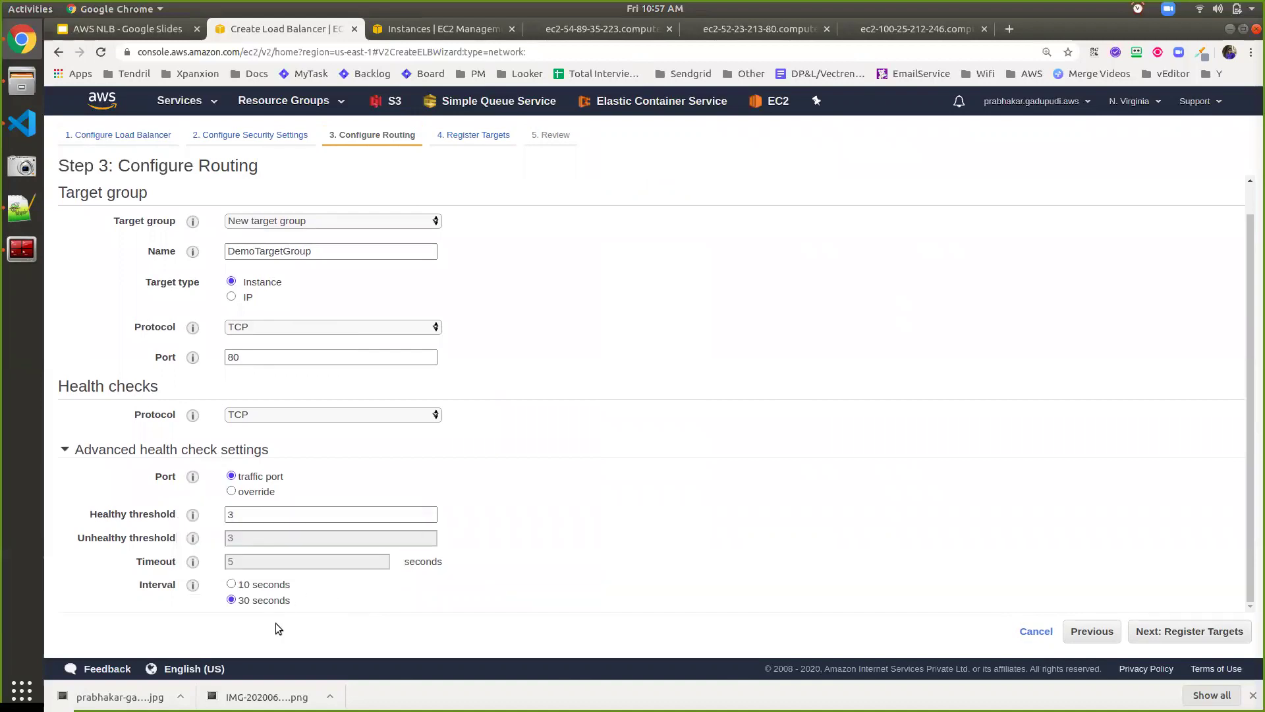
scroll(560, 472, "up", 1)
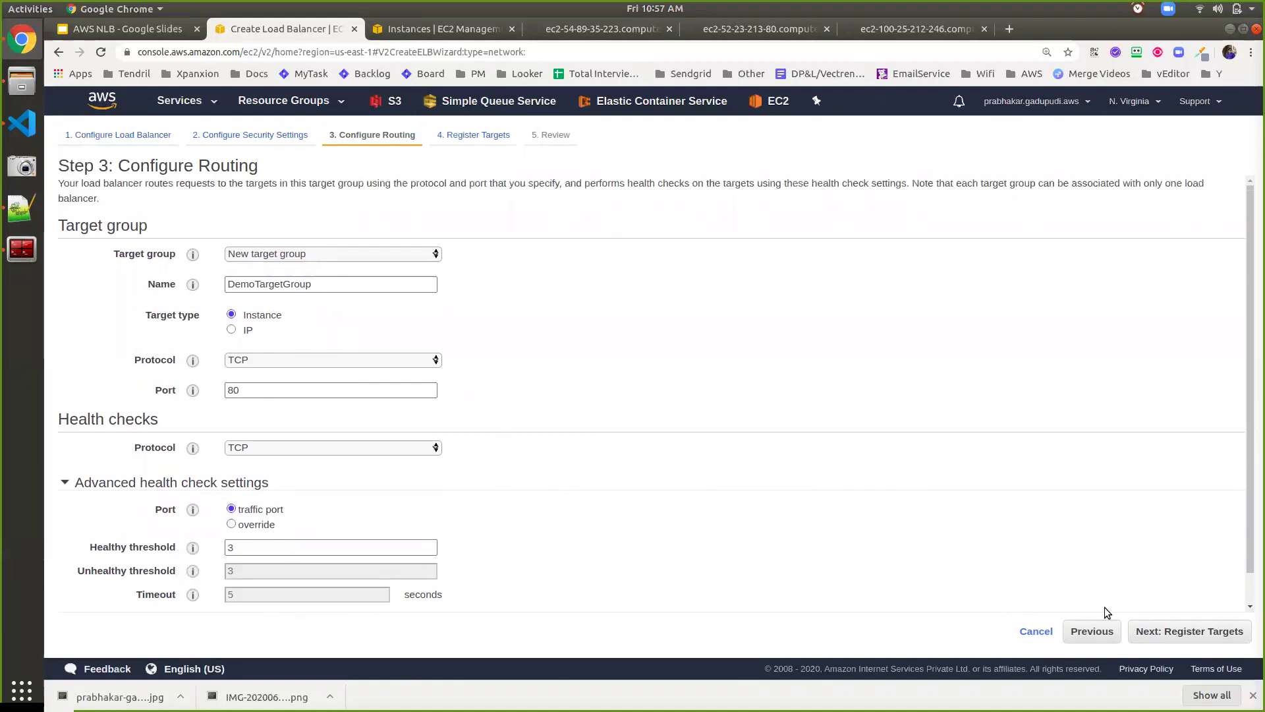
left_click(1164, 634)
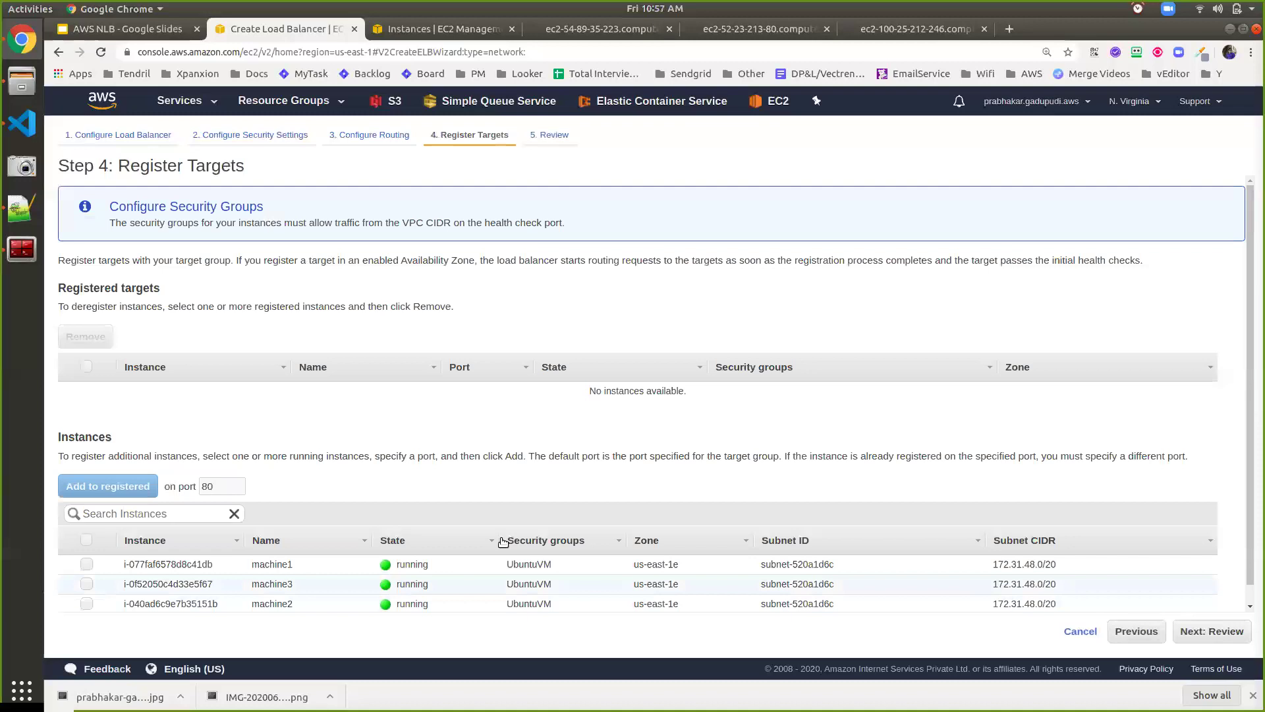
Register machine1, machine2 and machine3 on port 80, create the load balancer, and close the creation status page
scroll(488, 541, "down", 1)
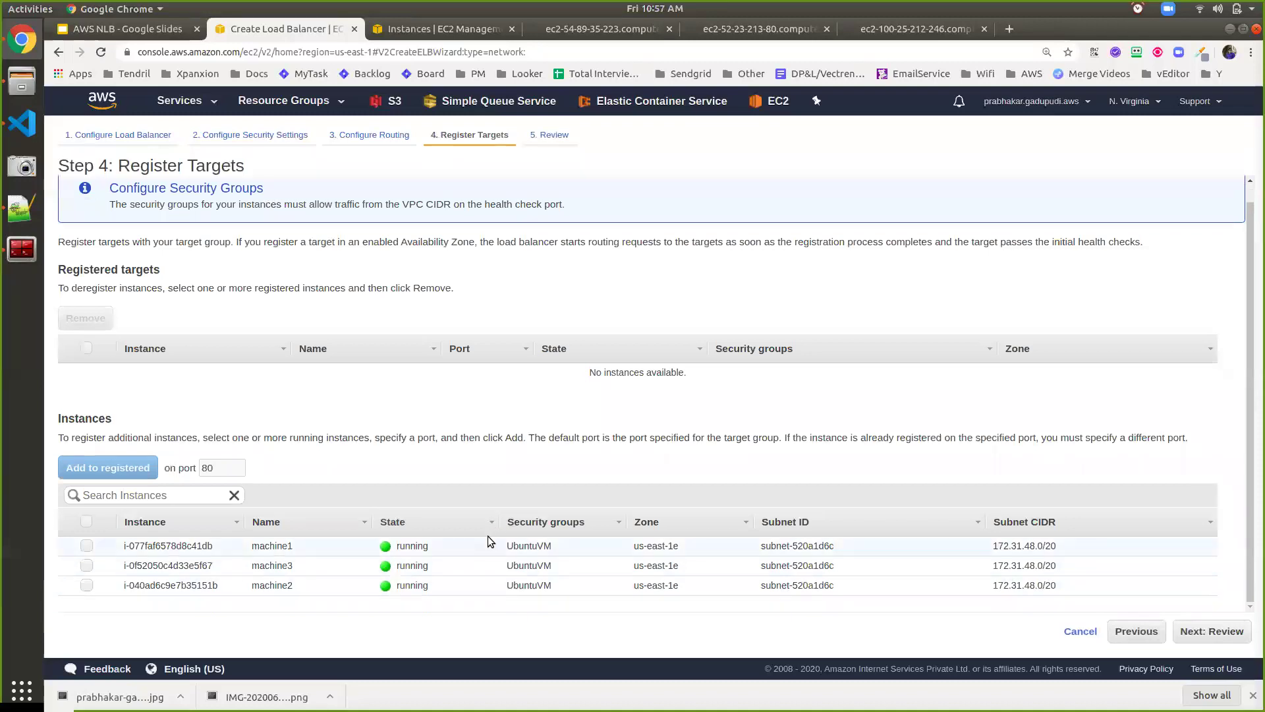
left_click(86, 522)
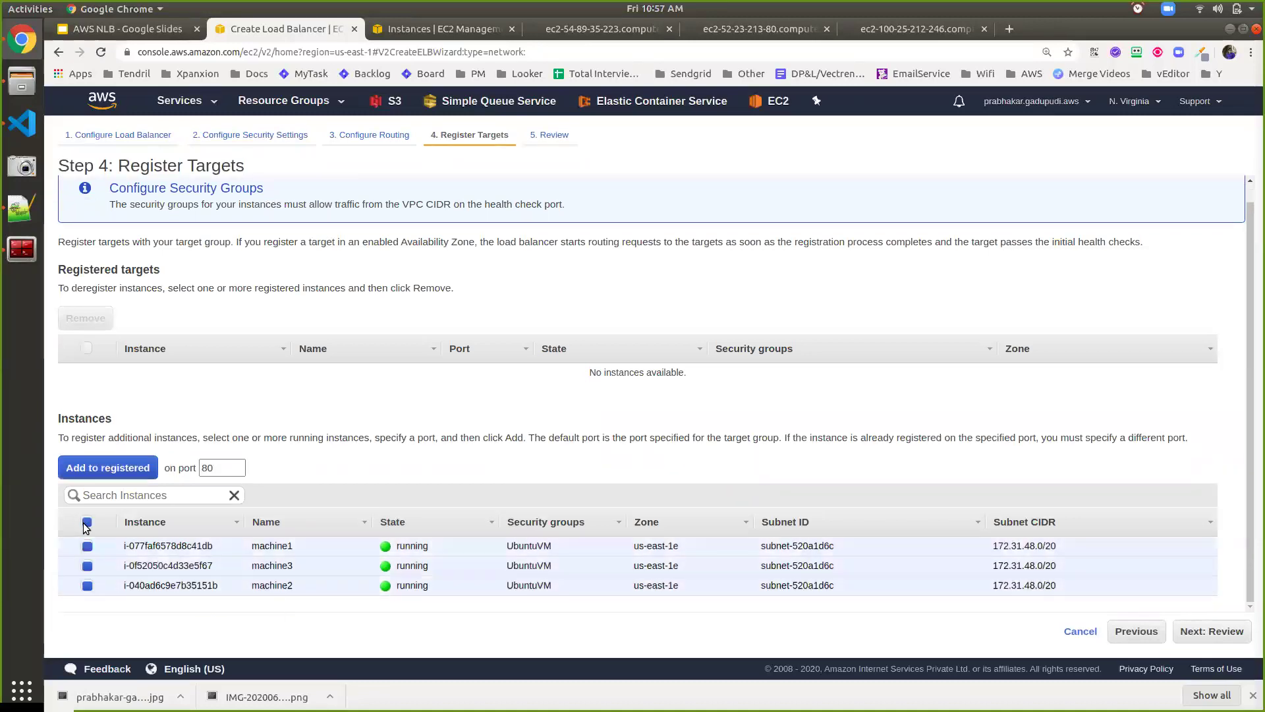
left_click(112, 469)
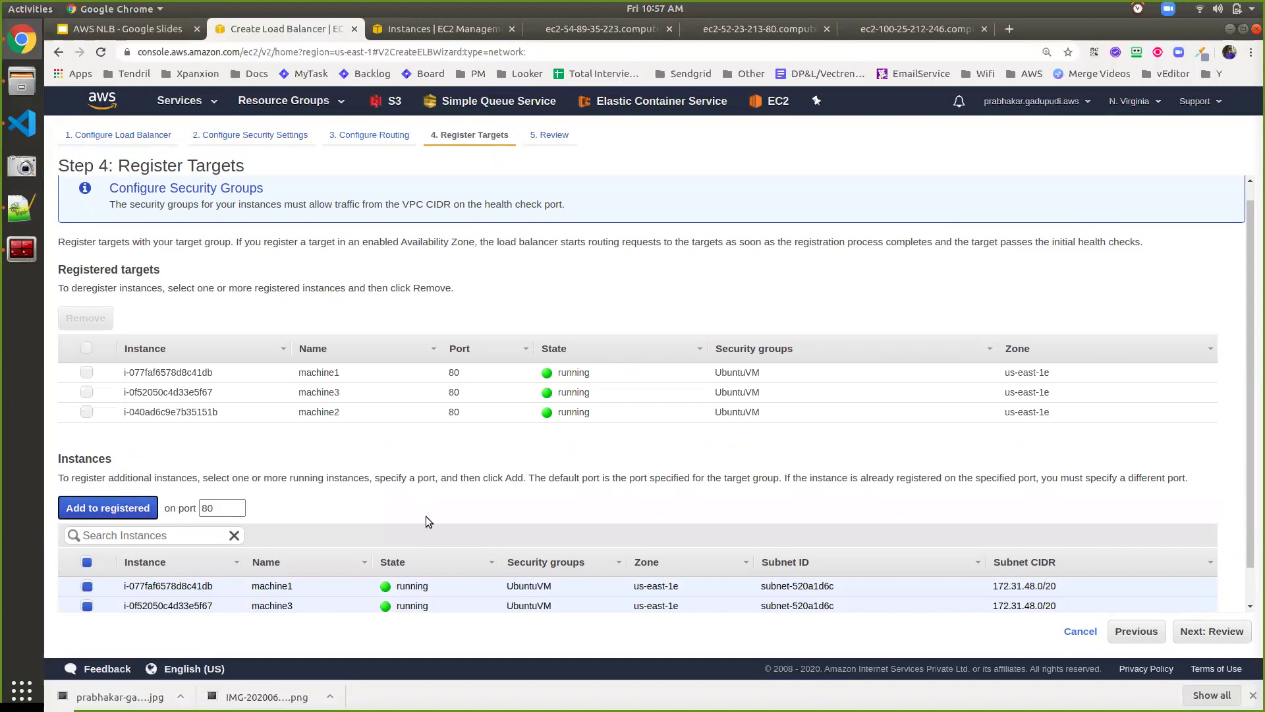
left_click(1194, 631)
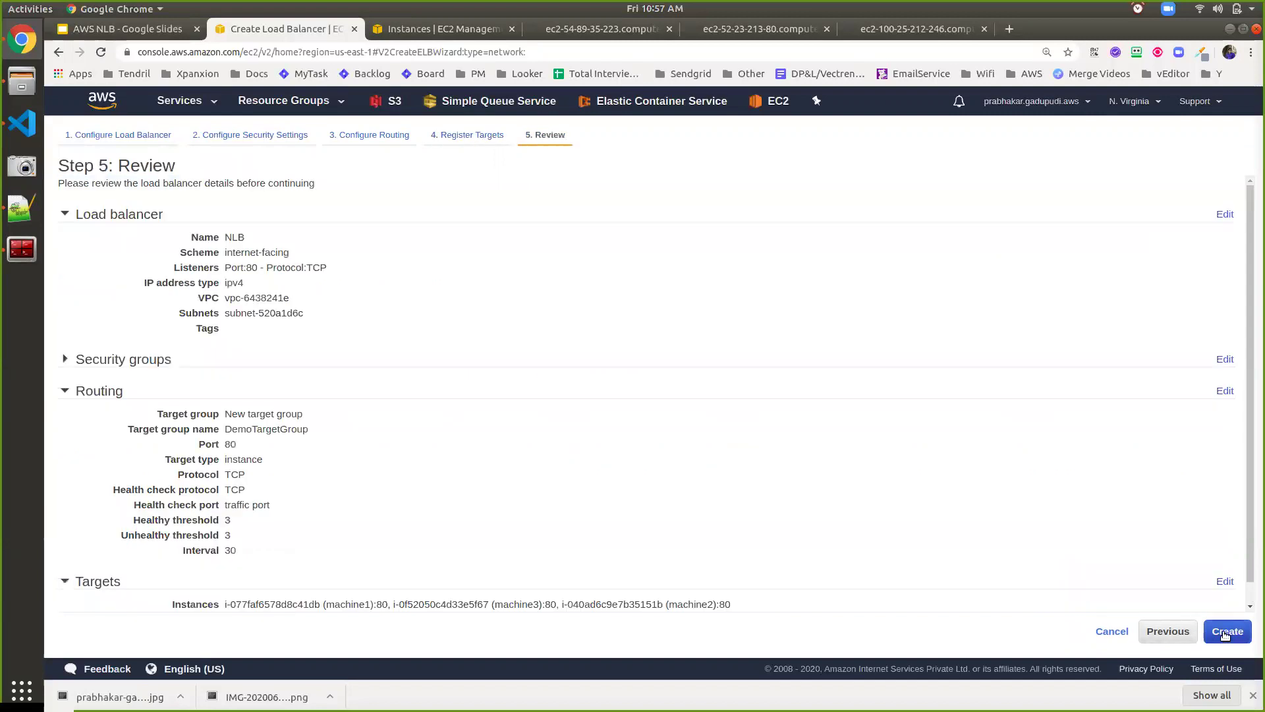
left_click(1222, 631)
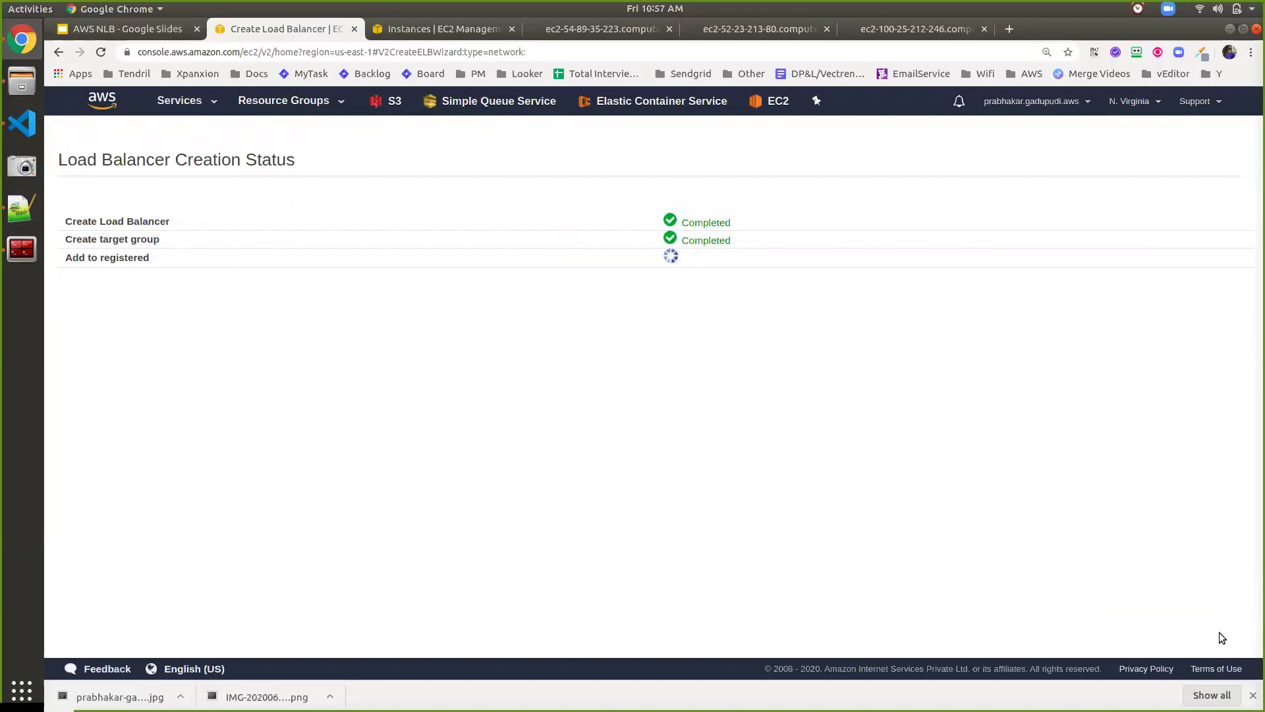
left_click(1230, 388)
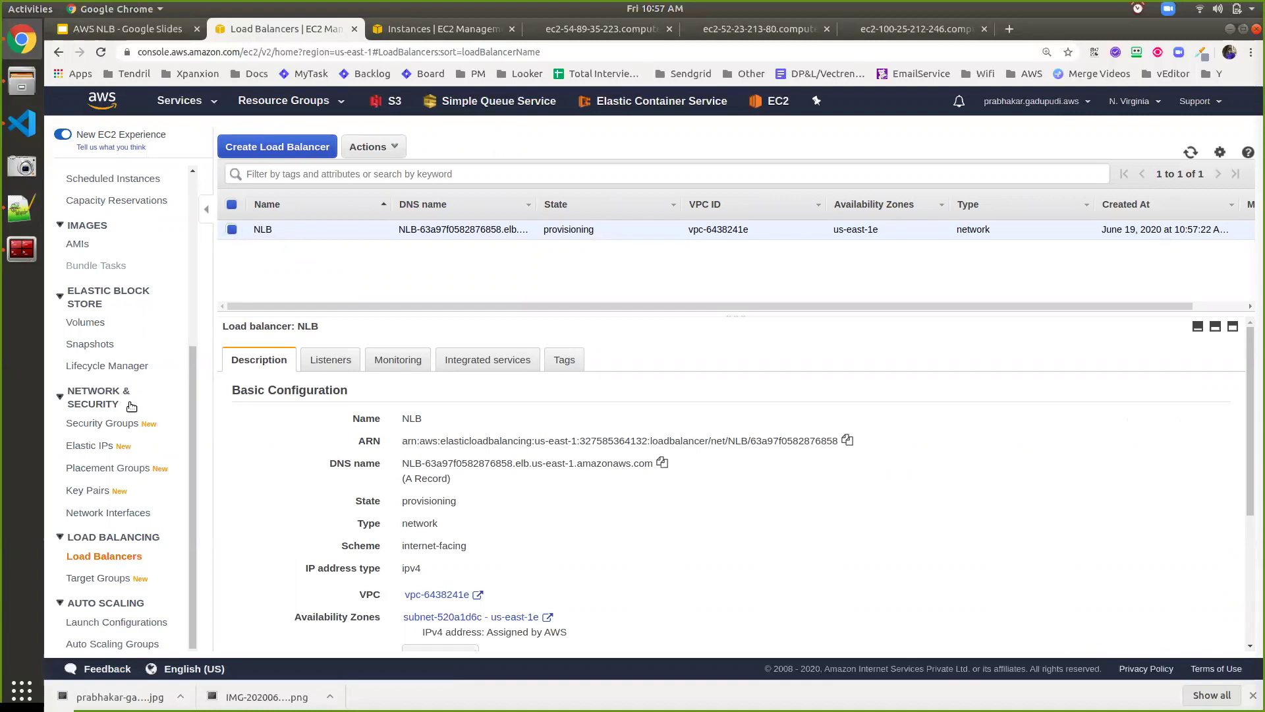
Open DemoTargetGroup and check the status of its registered targets
left_click(84, 580)
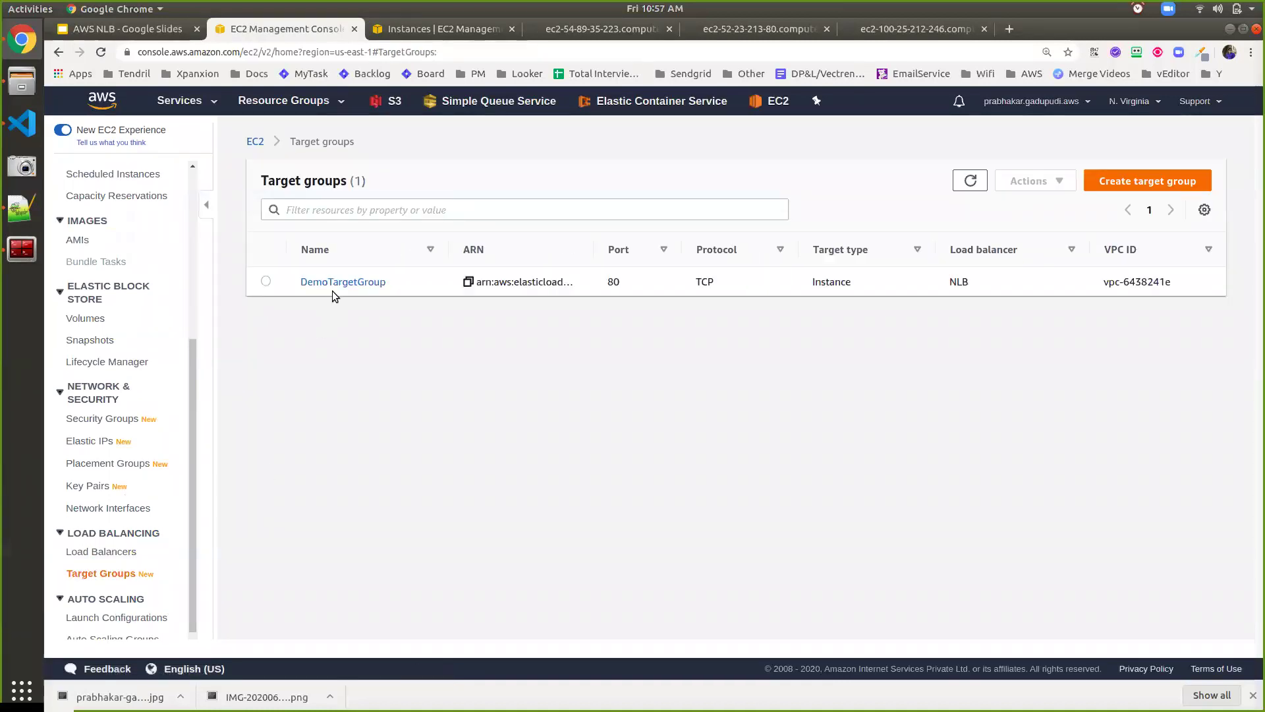
left_click(336, 283)
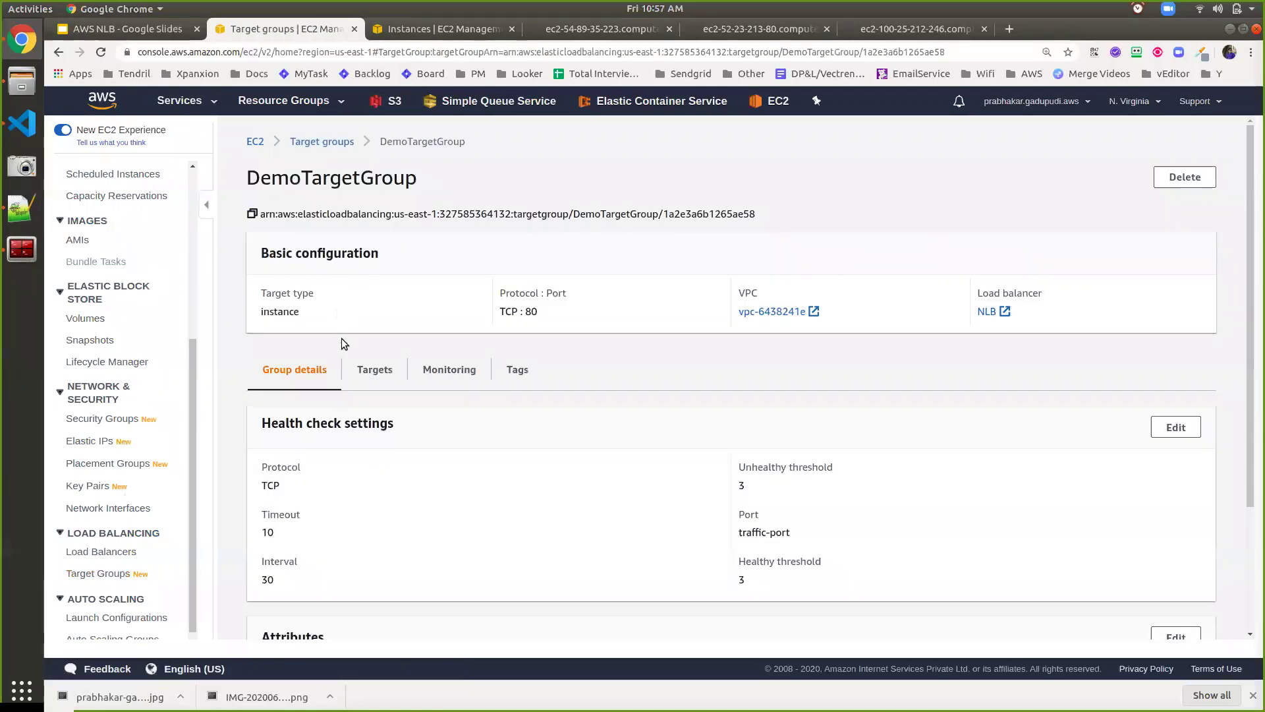
left_click(384, 378)
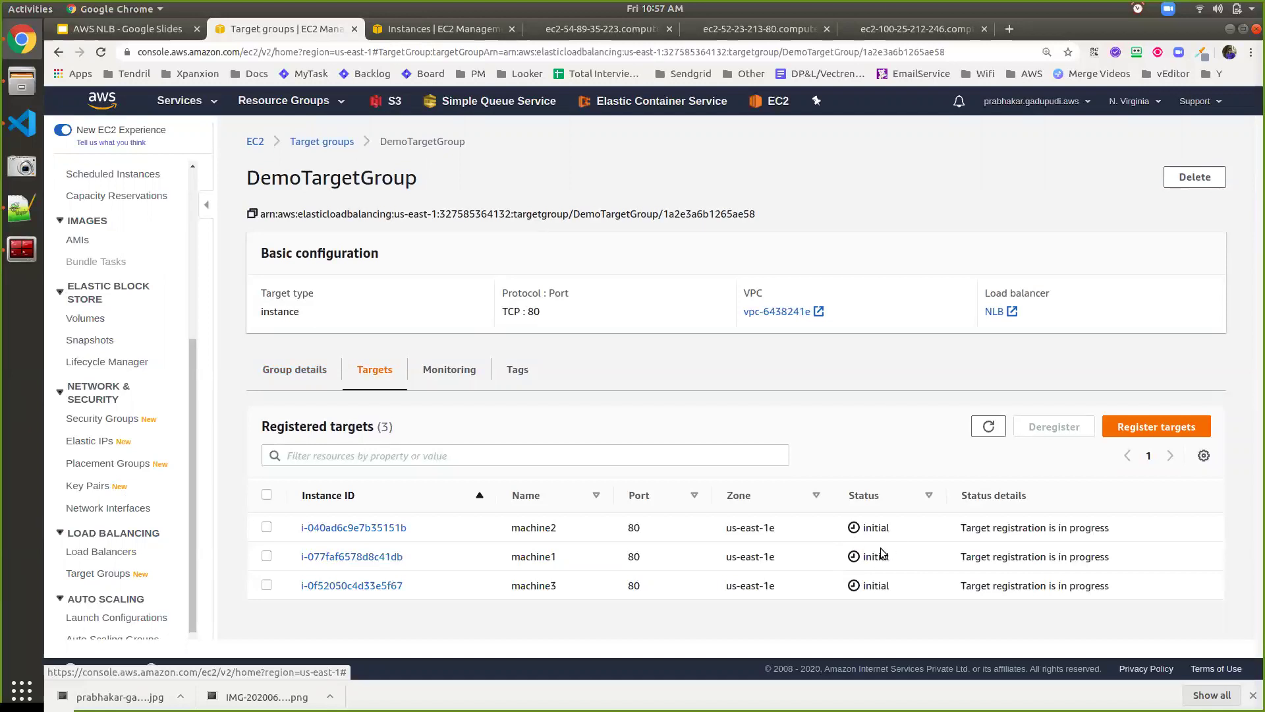
Return to the NLB load balancer, copy its DNS name, and look over its state and basic configuration
left_click(128, 555)
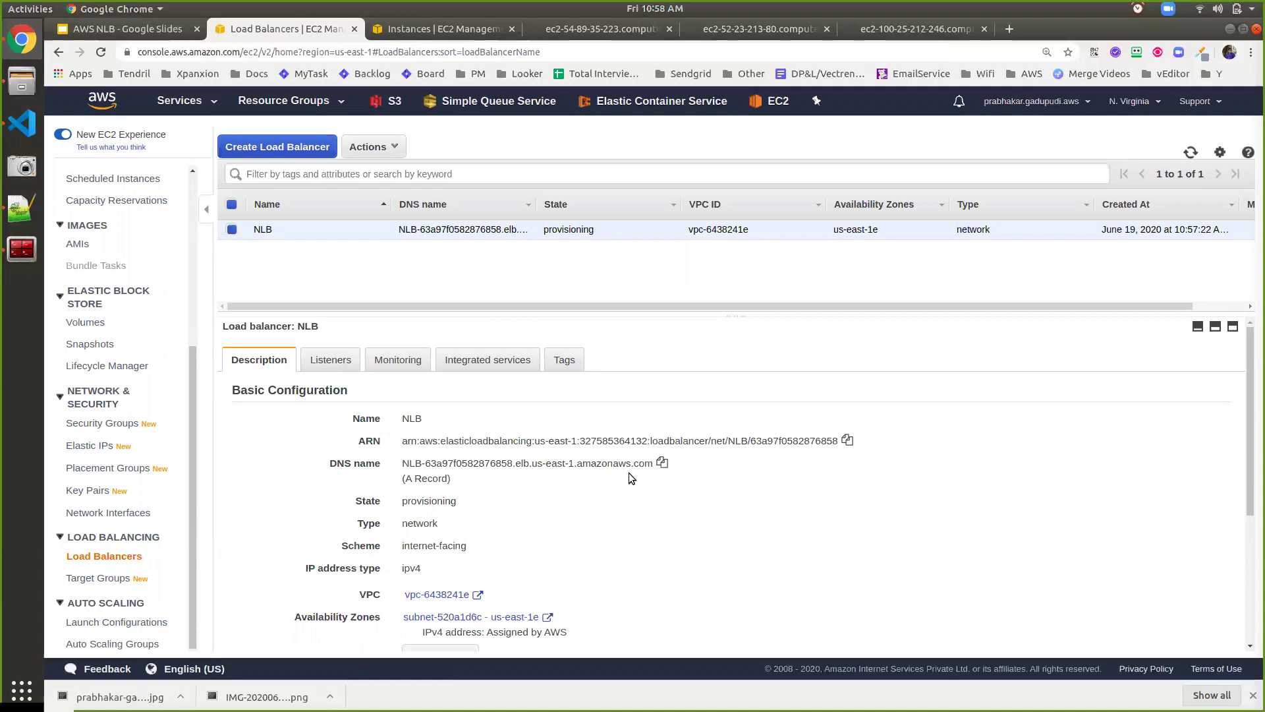
left_click(398, 465)
left_click(662, 464)
scroll(601, 512, "down", 3)
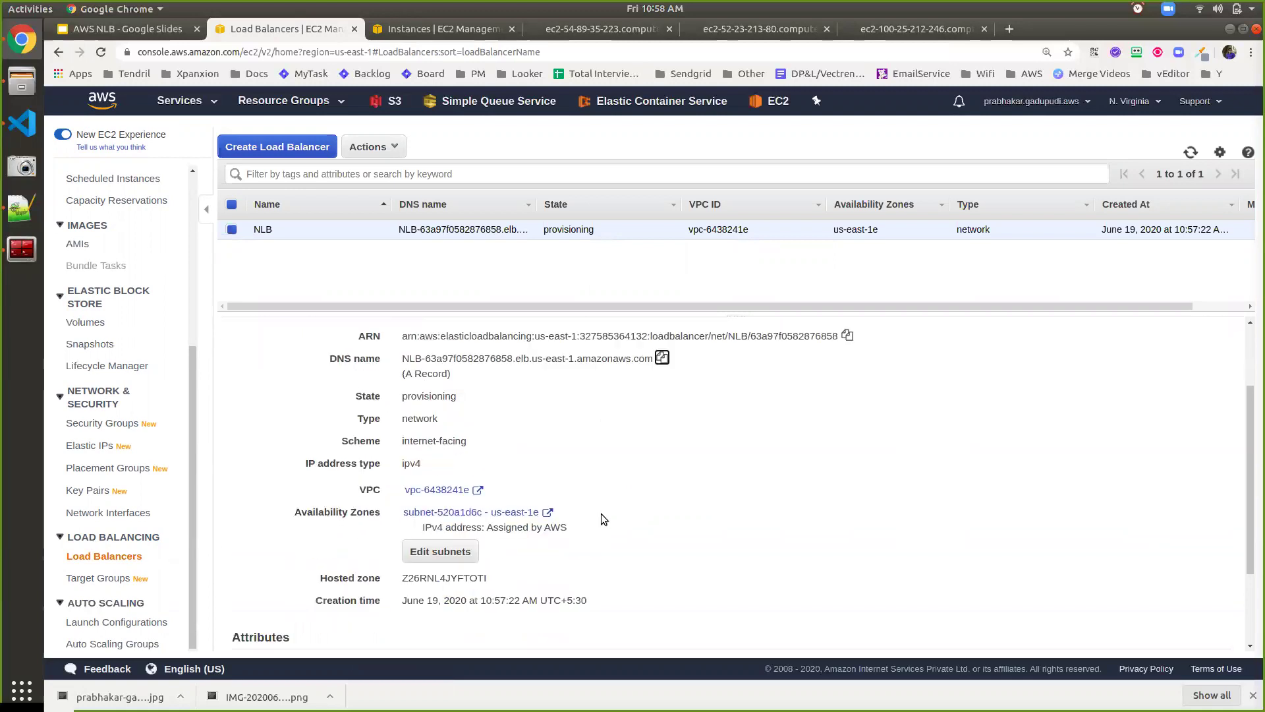
double_click(577, 235)
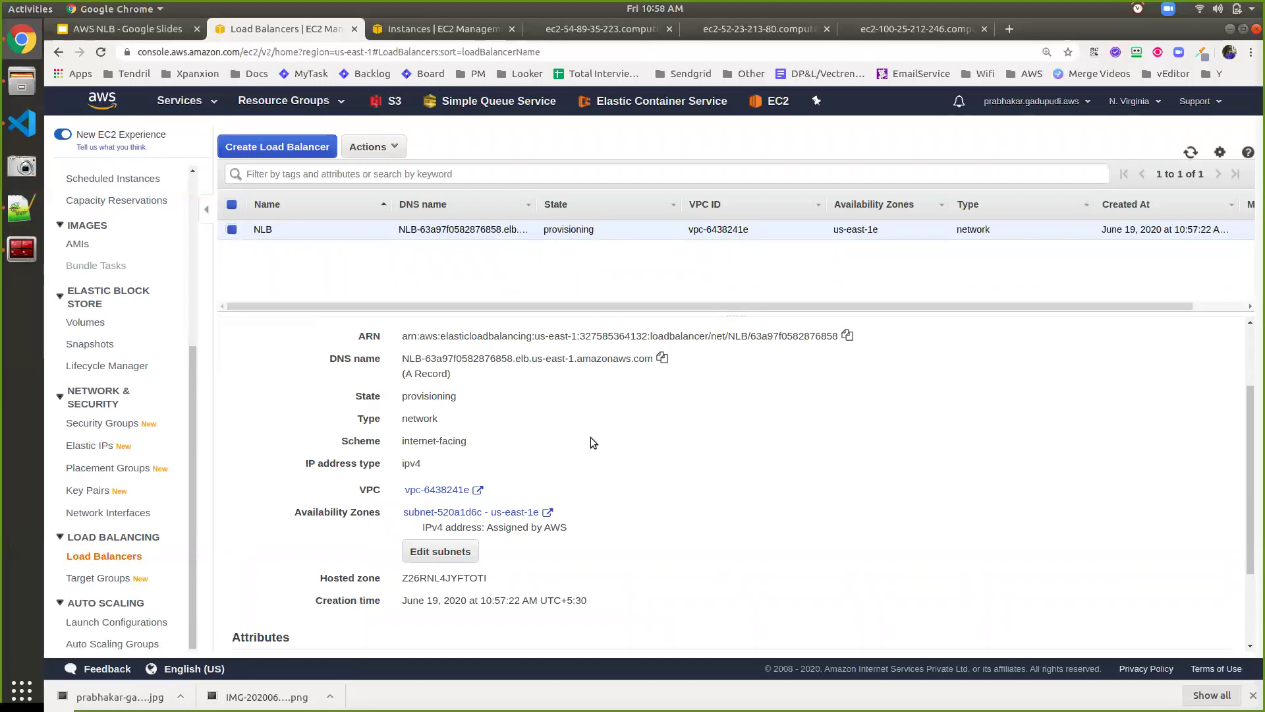
scroll(591, 448, "down", 3)
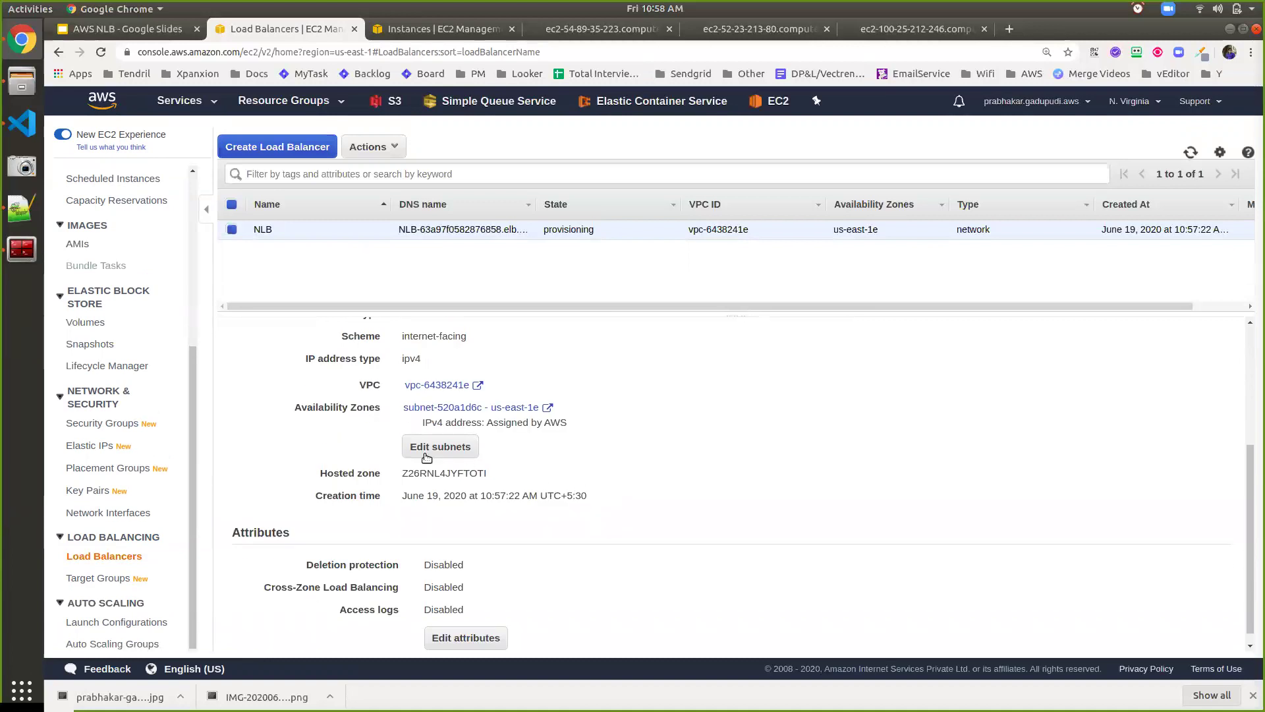
View the availability zones offered in the load balancer's subnet settings, and close them without changes
left_click(459, 454)
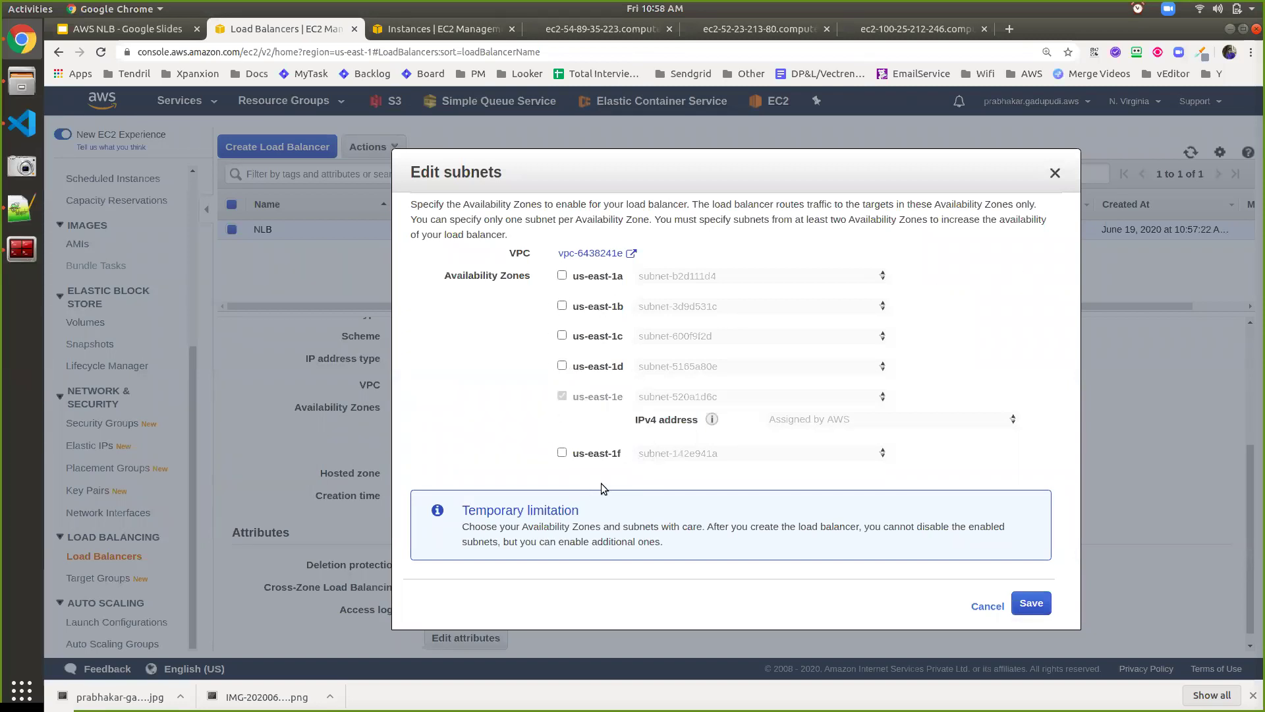
left_click(1056, 175)
scroll(692, 524, "down", 1)
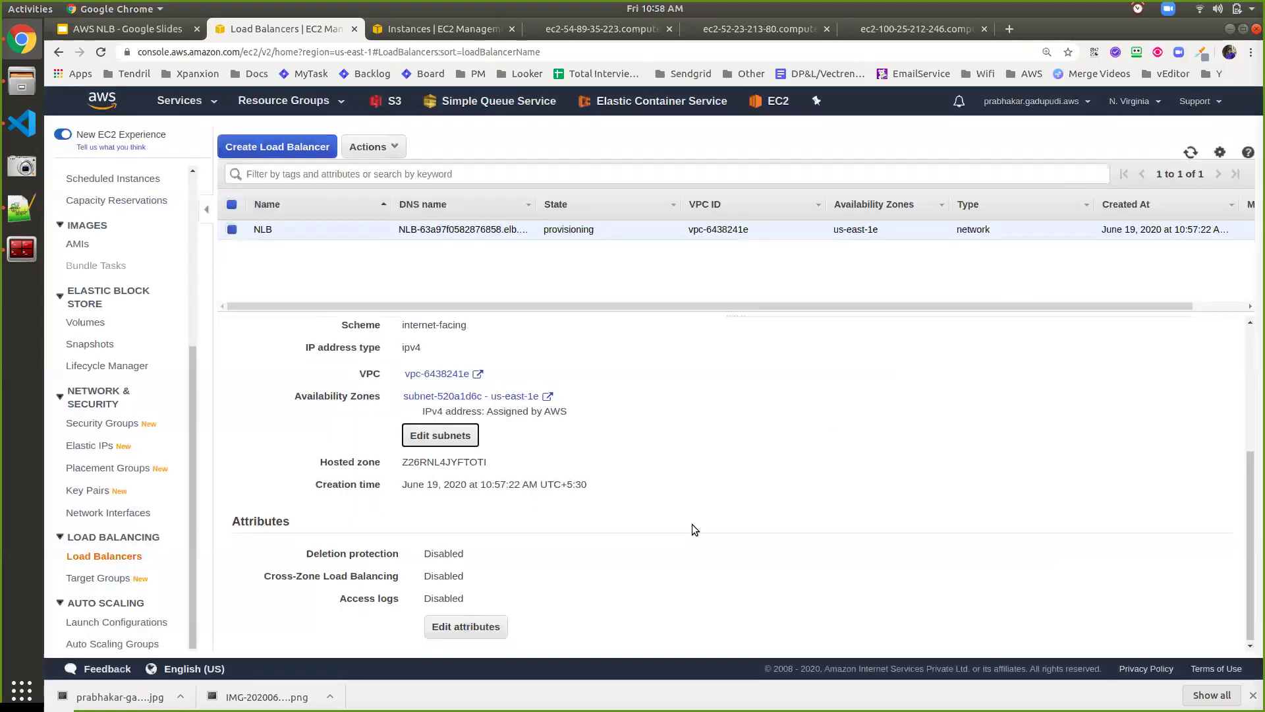
Examine the access log options in the load balancer's attributes, and leave the attributes without saving
left_click(466, 624)
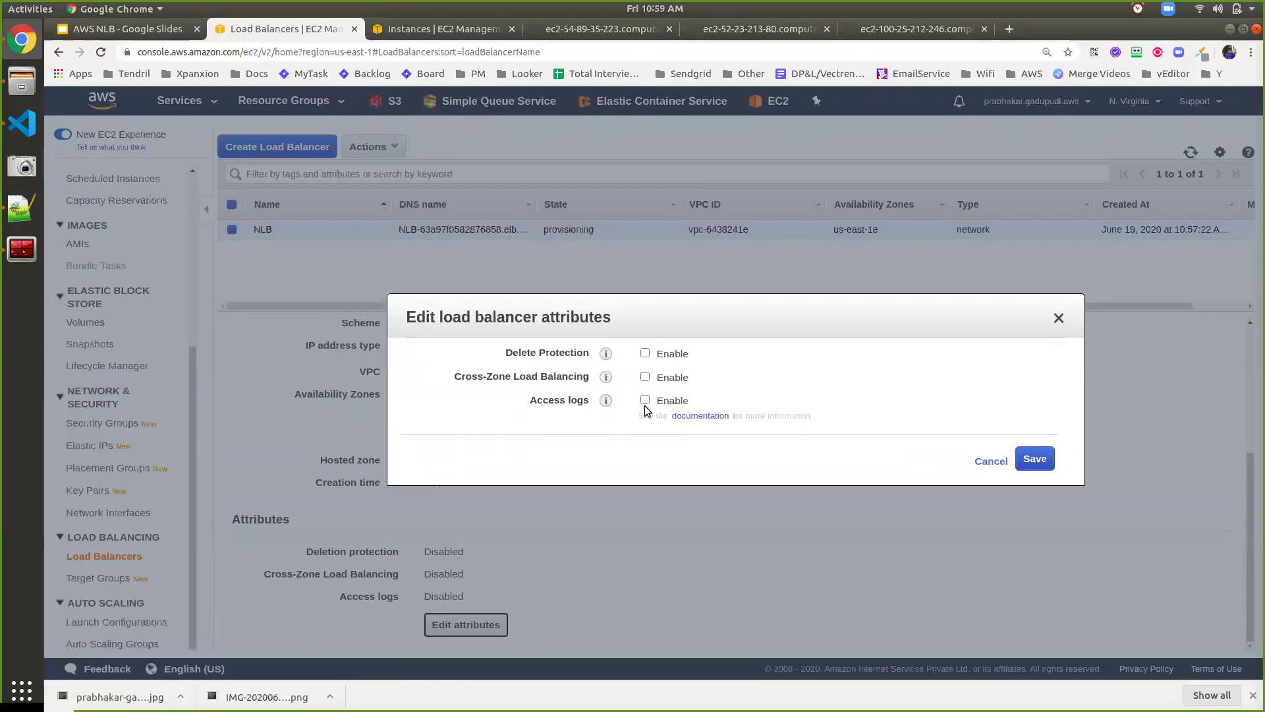
left_click(645, 401)
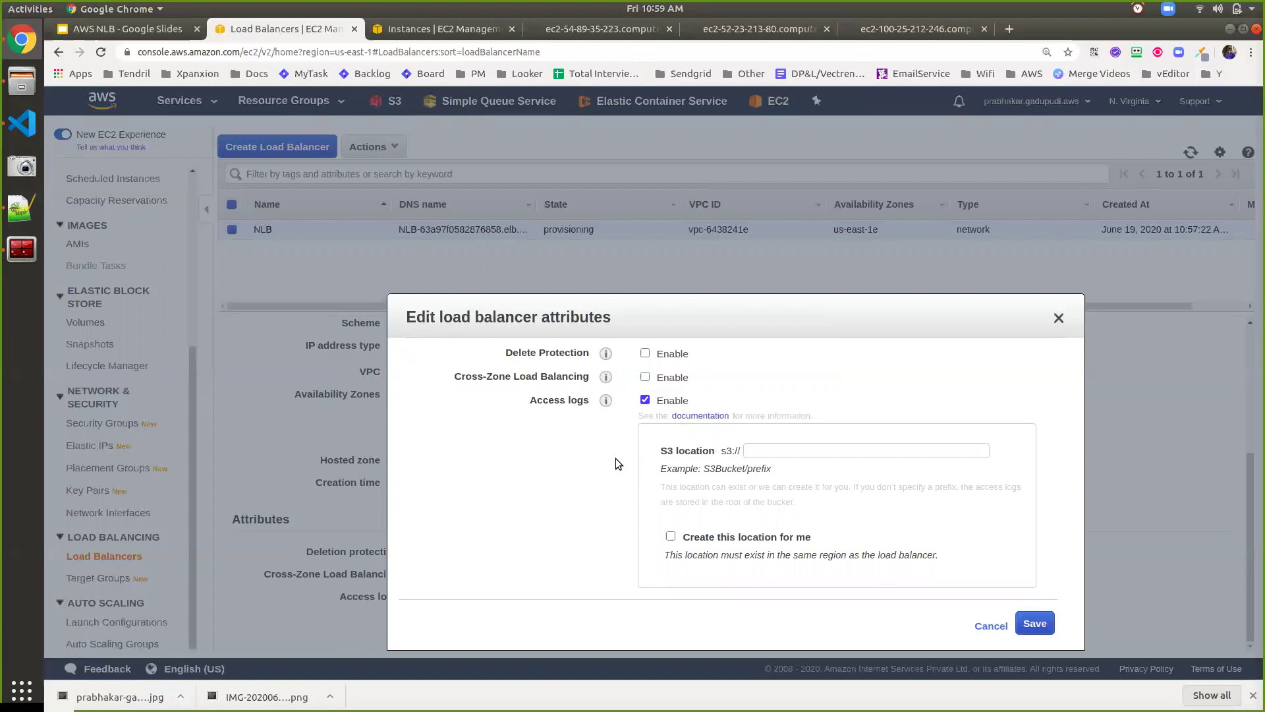
left_click(764, 453)
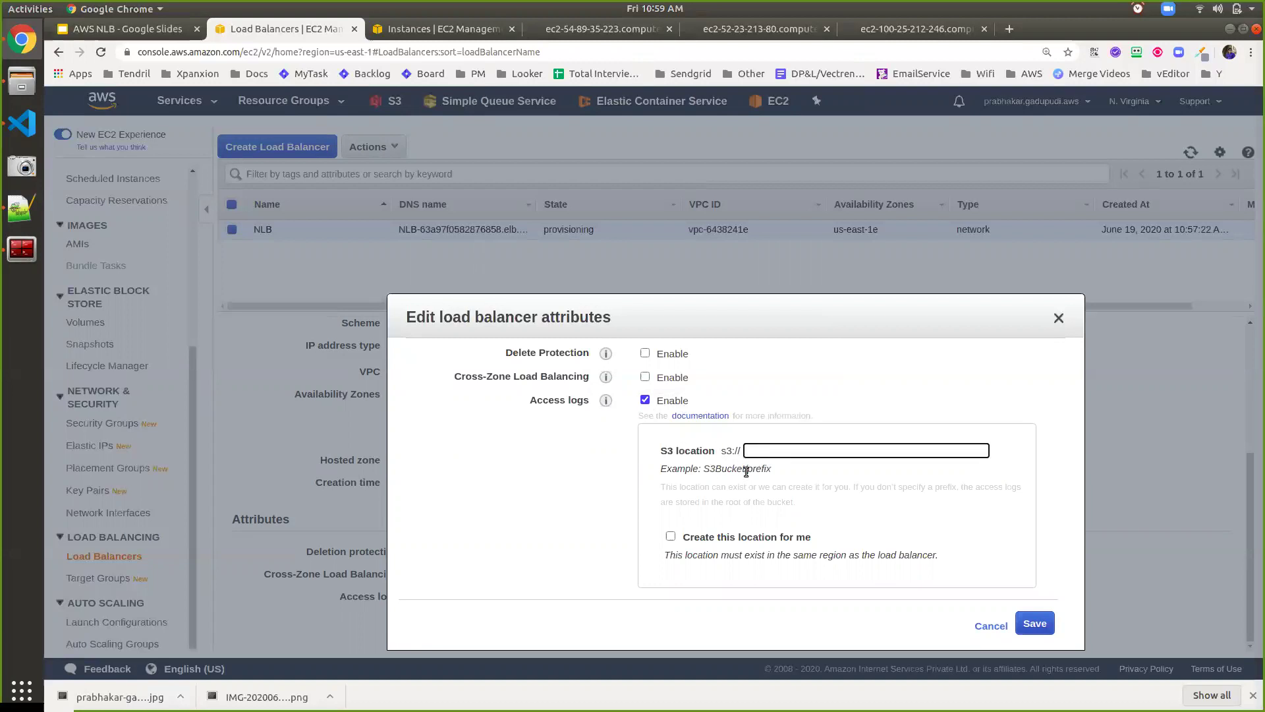
left_click(645, 400)
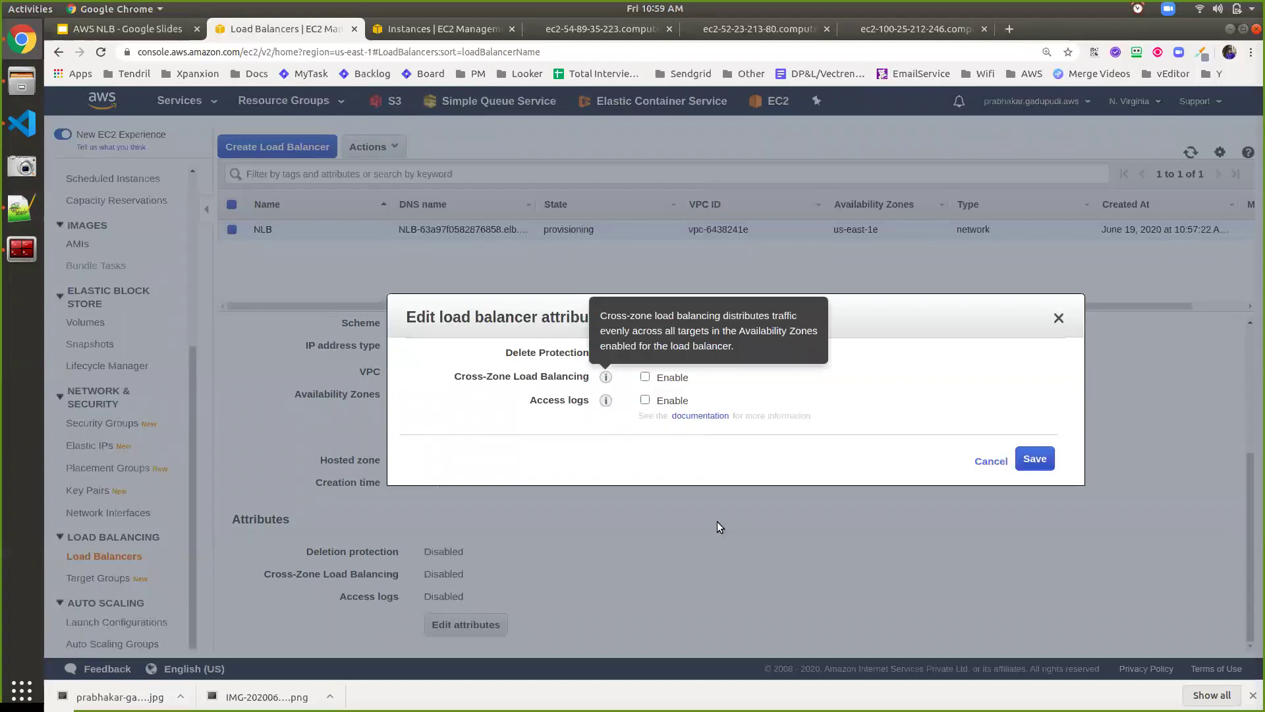
left_click(990, 461)
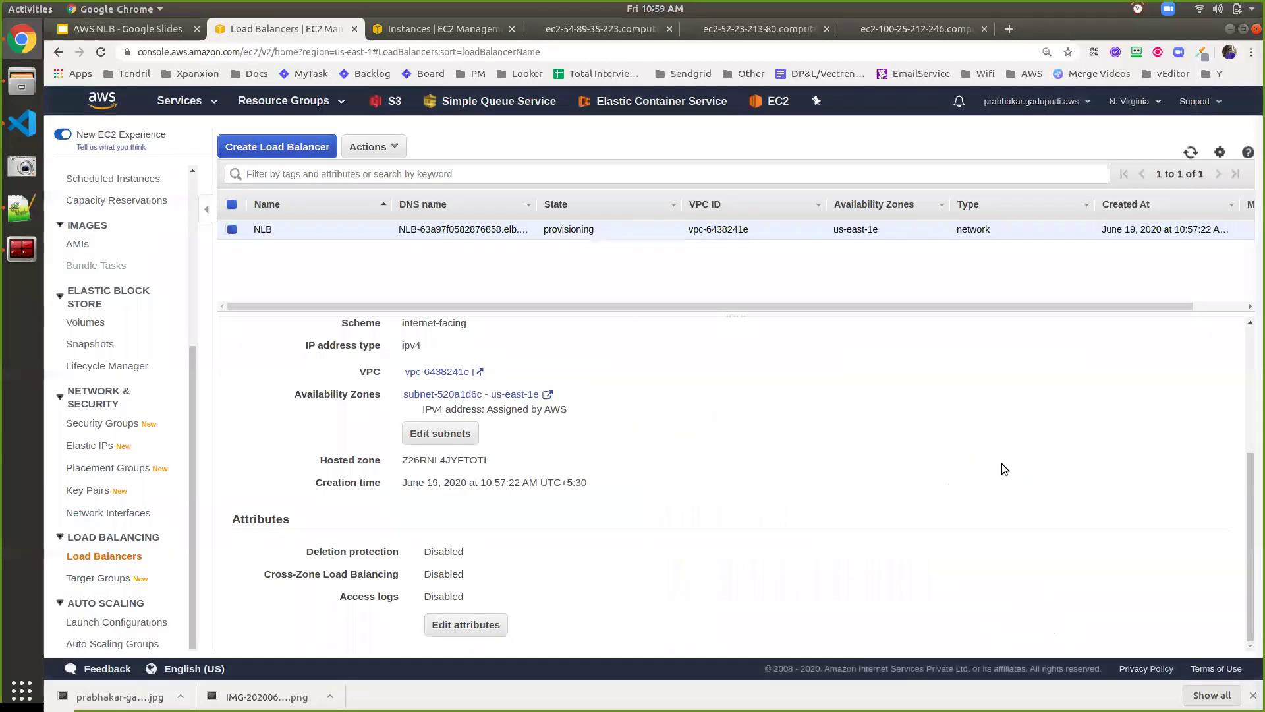
Refresh the load balancer list and check NLB's state
left_click(1190, 152)
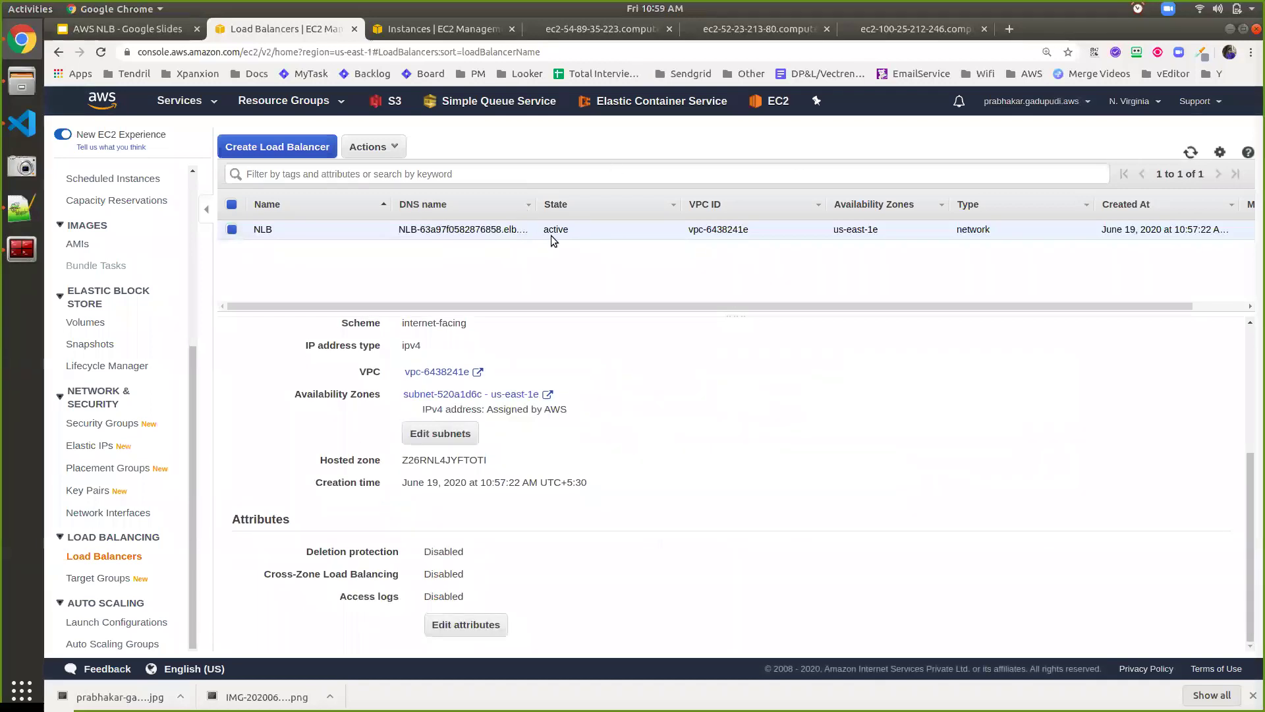
left_click_drag(548, 231, 573, 238)
scroll(558, 438, "up", 4)
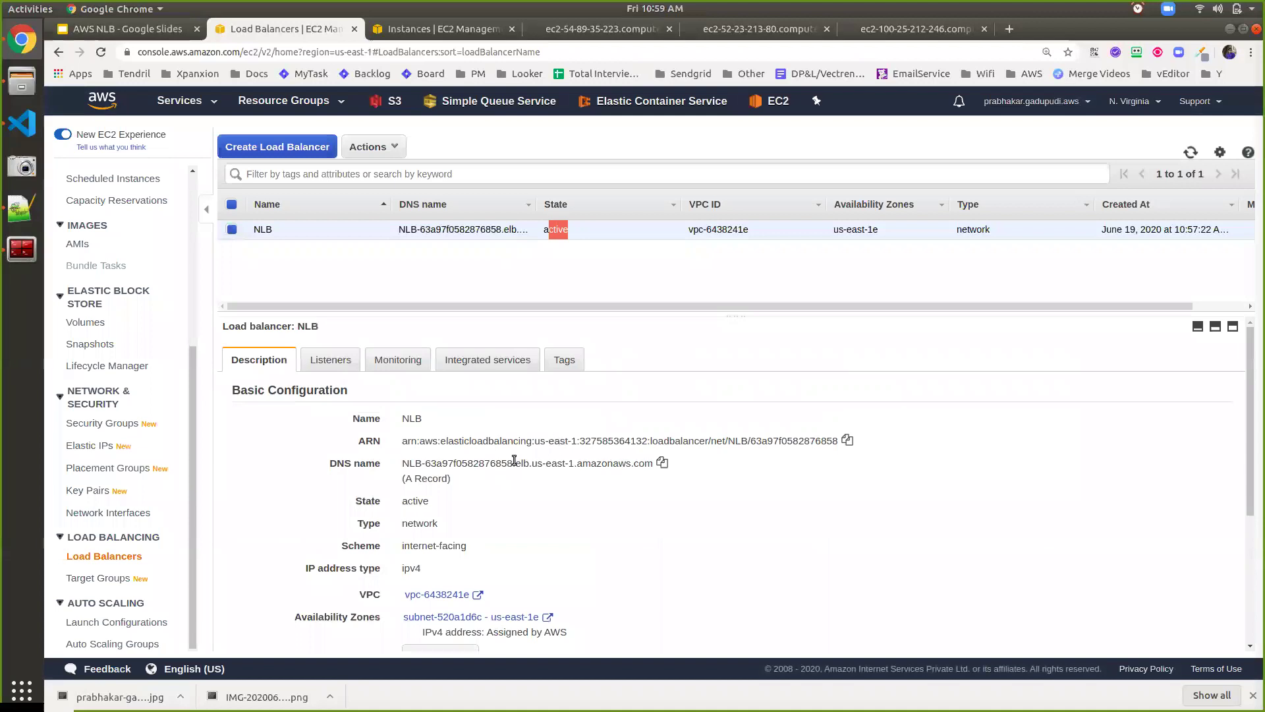
Copy NLB's DNS name and open it in a new browser tab
left_click(662, 463)
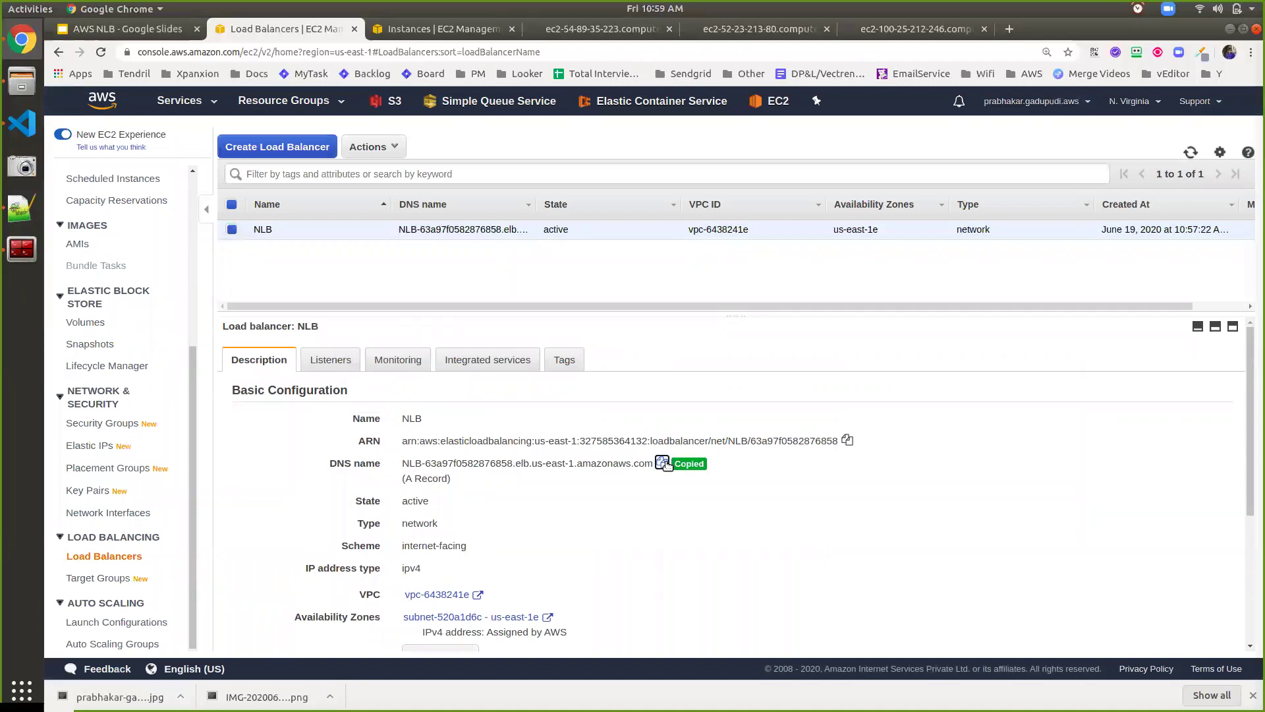
left_click(1012, 31)
key("ctrl+v")
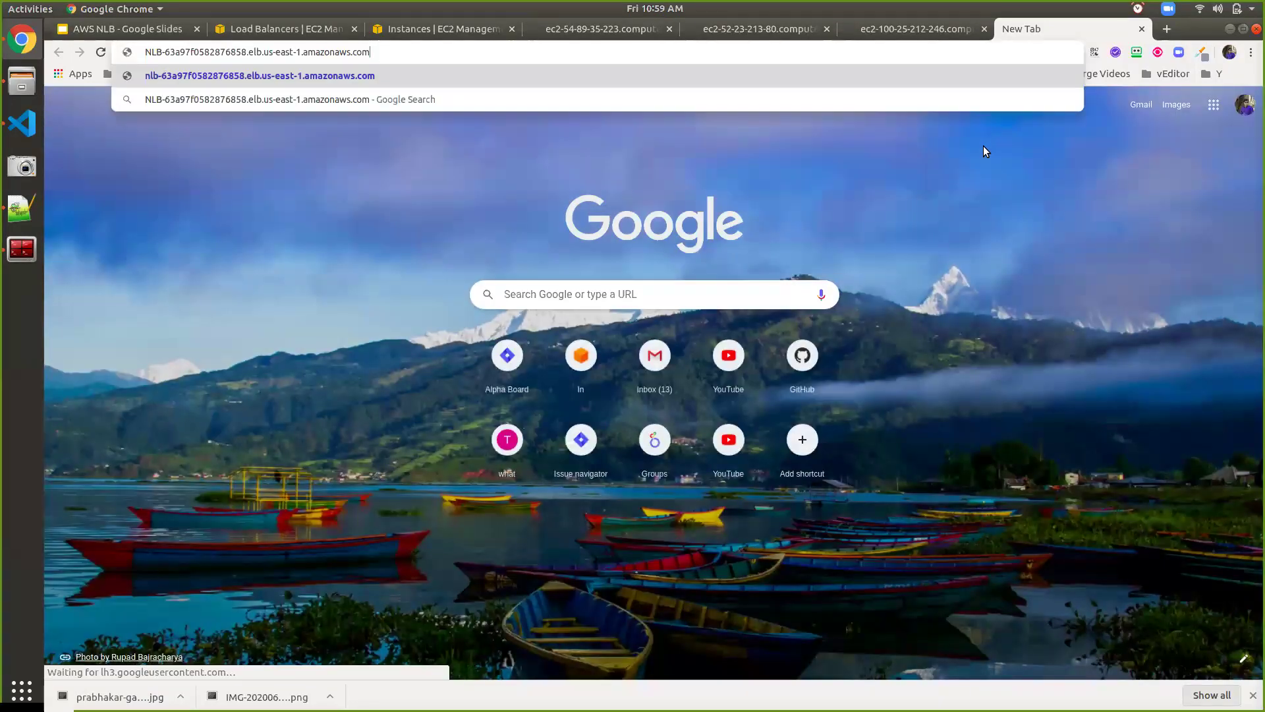
key("Return")
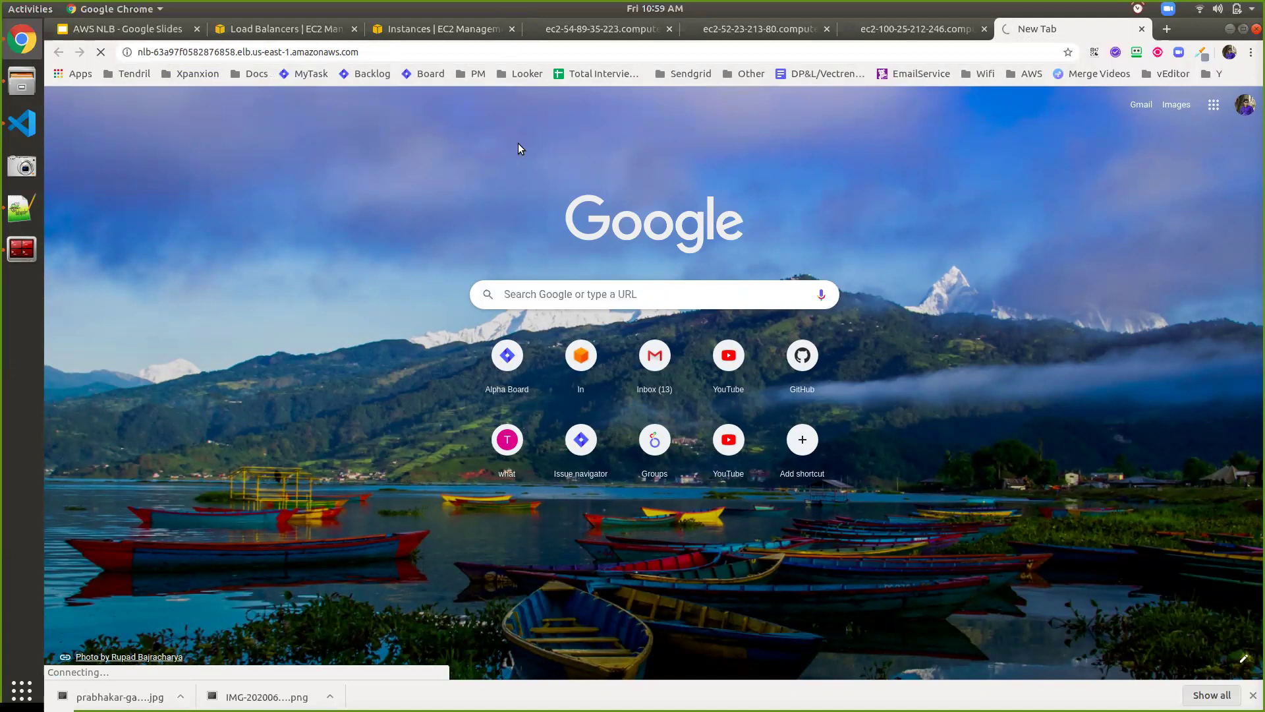
Go back to the load balancer's details and view its listeners
left_click(244, 36)
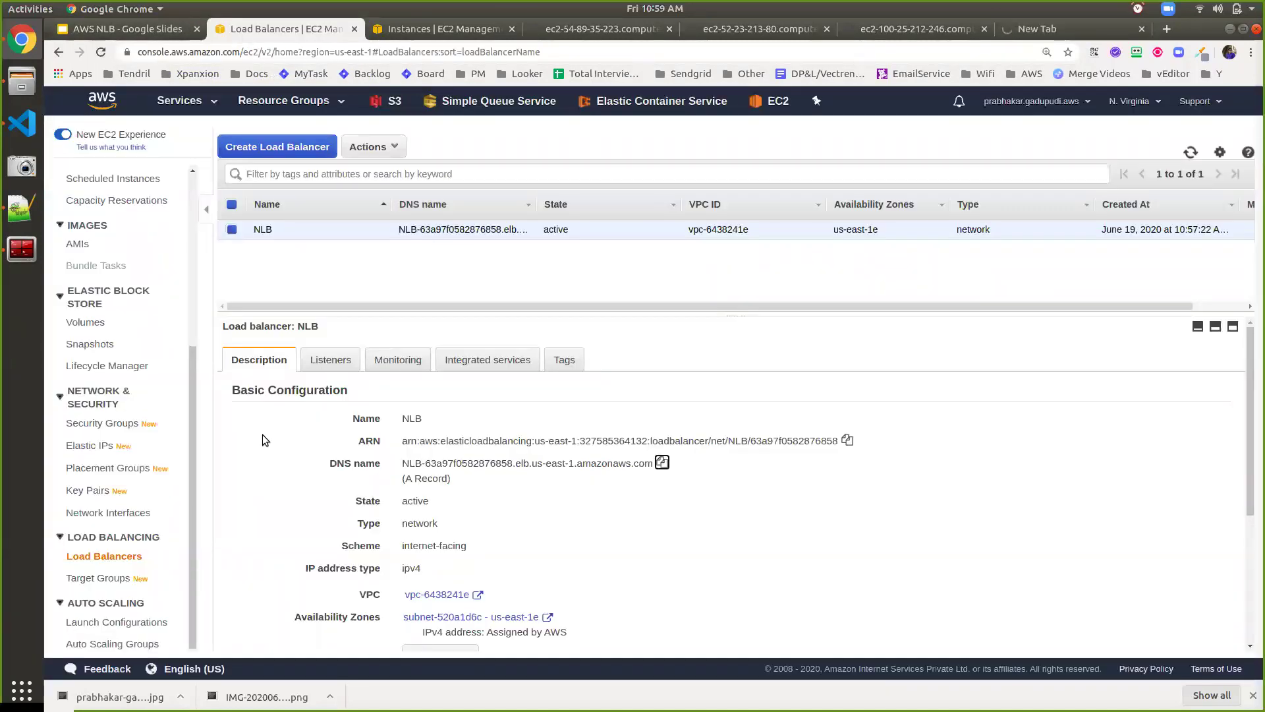
scroll(254, 475, "down", 3)
scroll(257, 486, "up", 3)
left_click(336, 363)
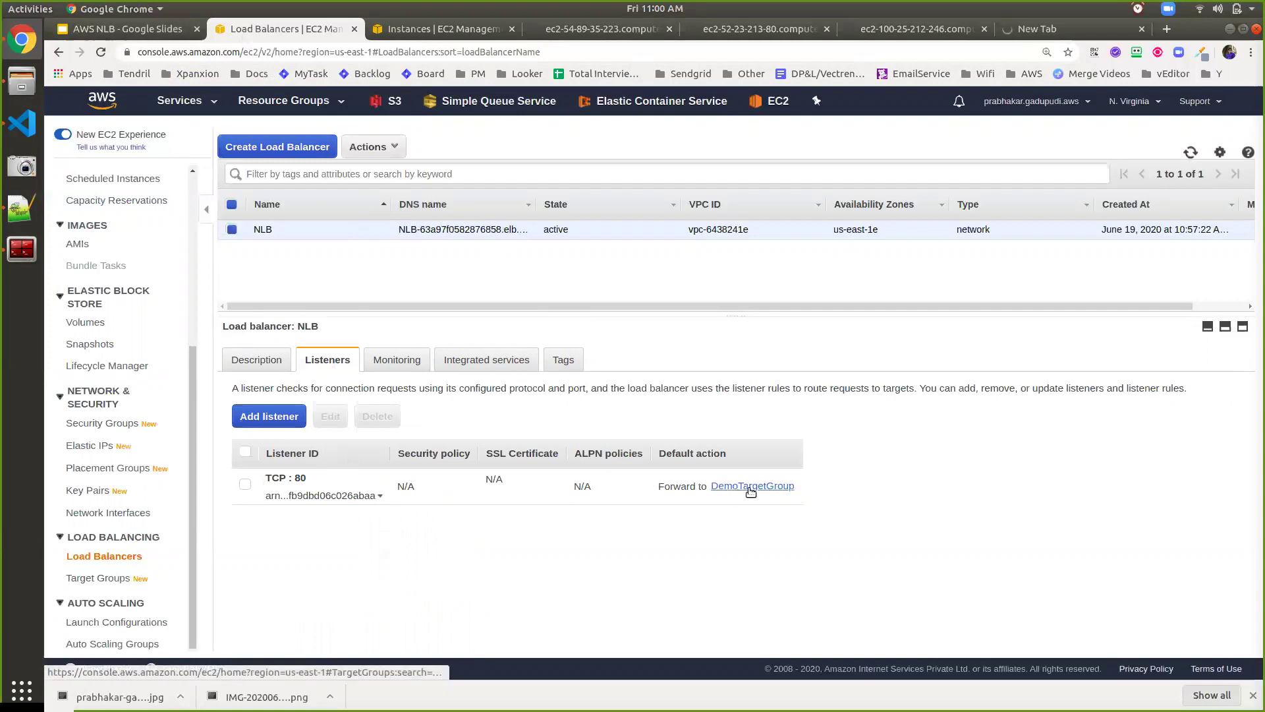
Open the target group that the TCP port 80 listener forwards to, and refresh its registered targets' health status
left_click(749, 490)
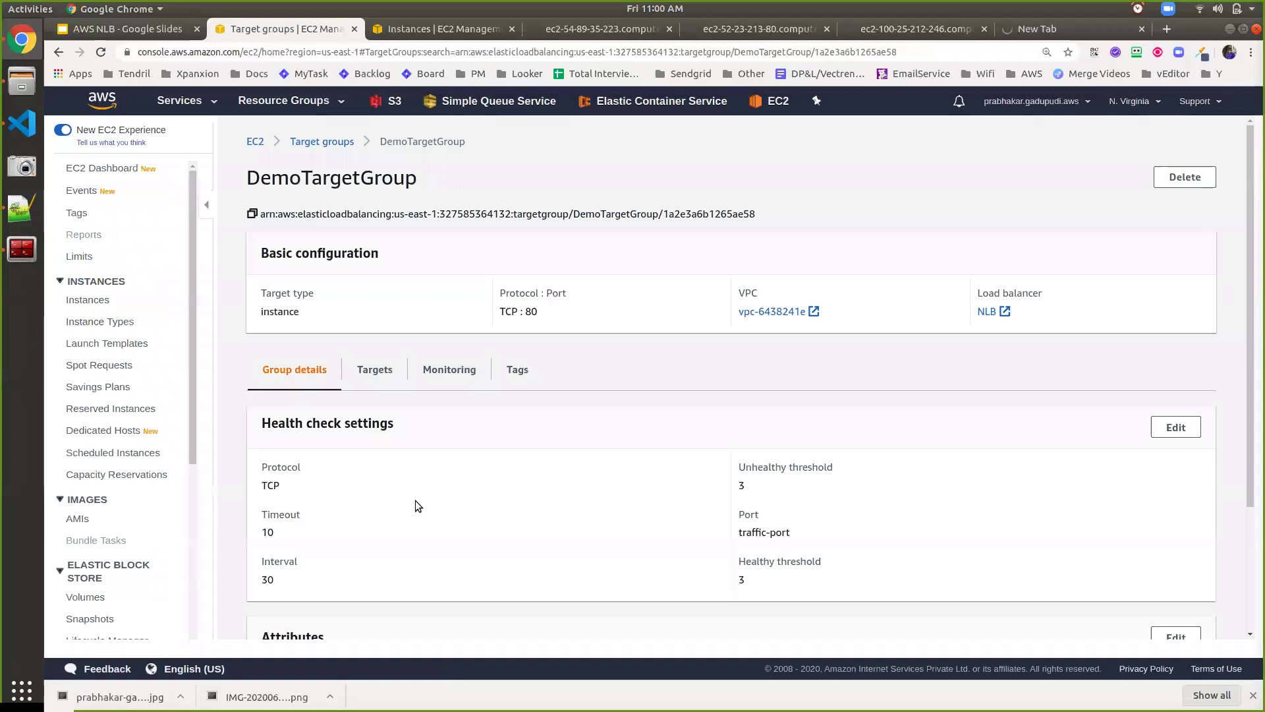
left_click(364, 371)
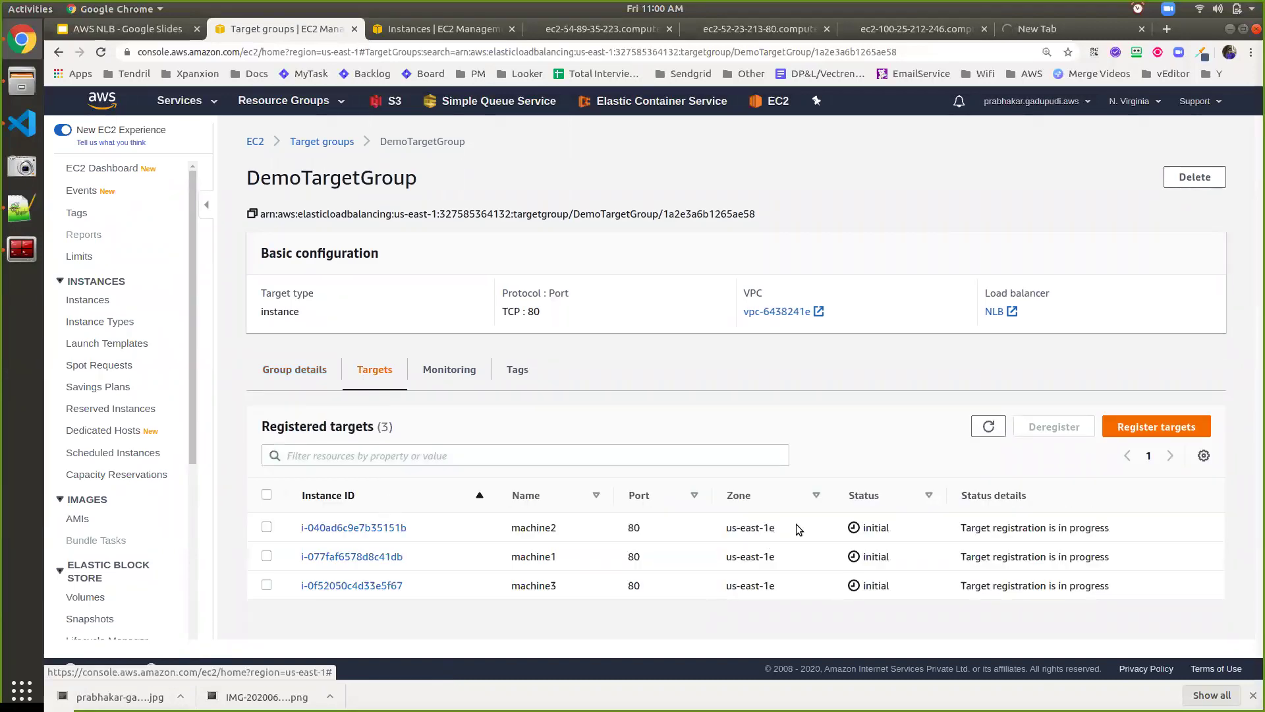
left_click(988, 426)
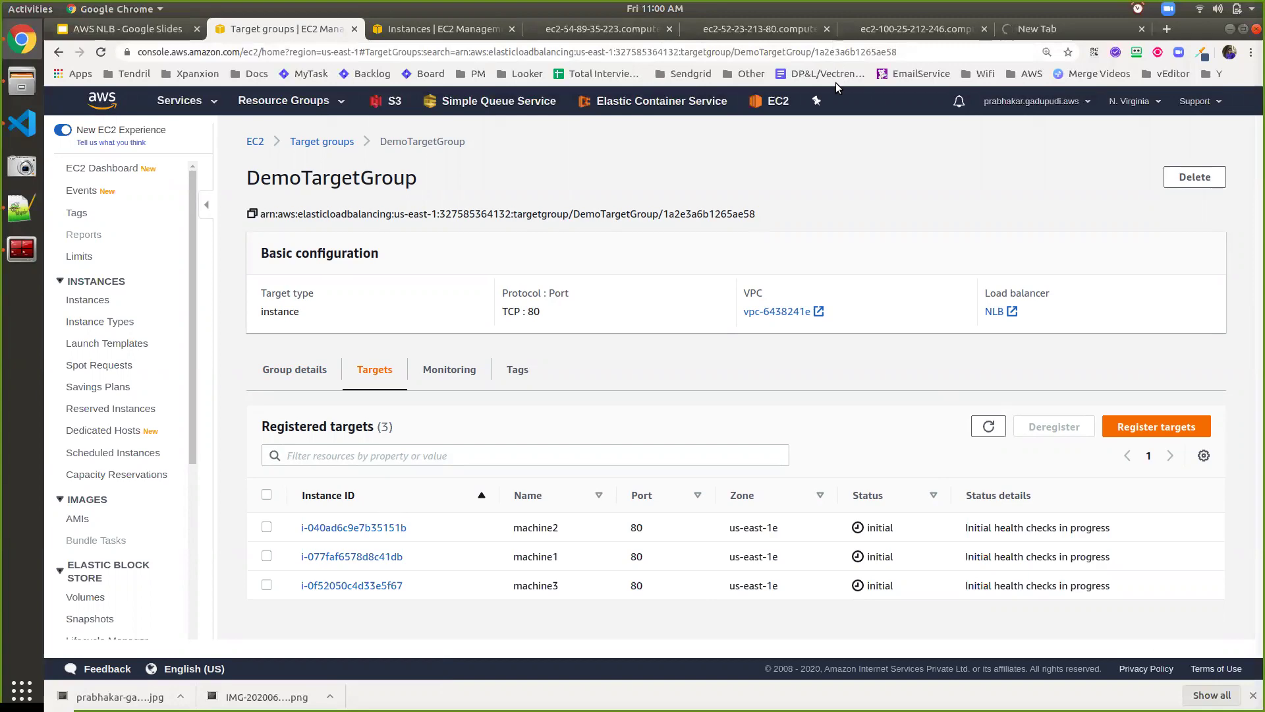
Copy NLB's DNS name from the EC2 load balancer list again and load that address in a new browser tab
scroll(97, 508, "down", 2)
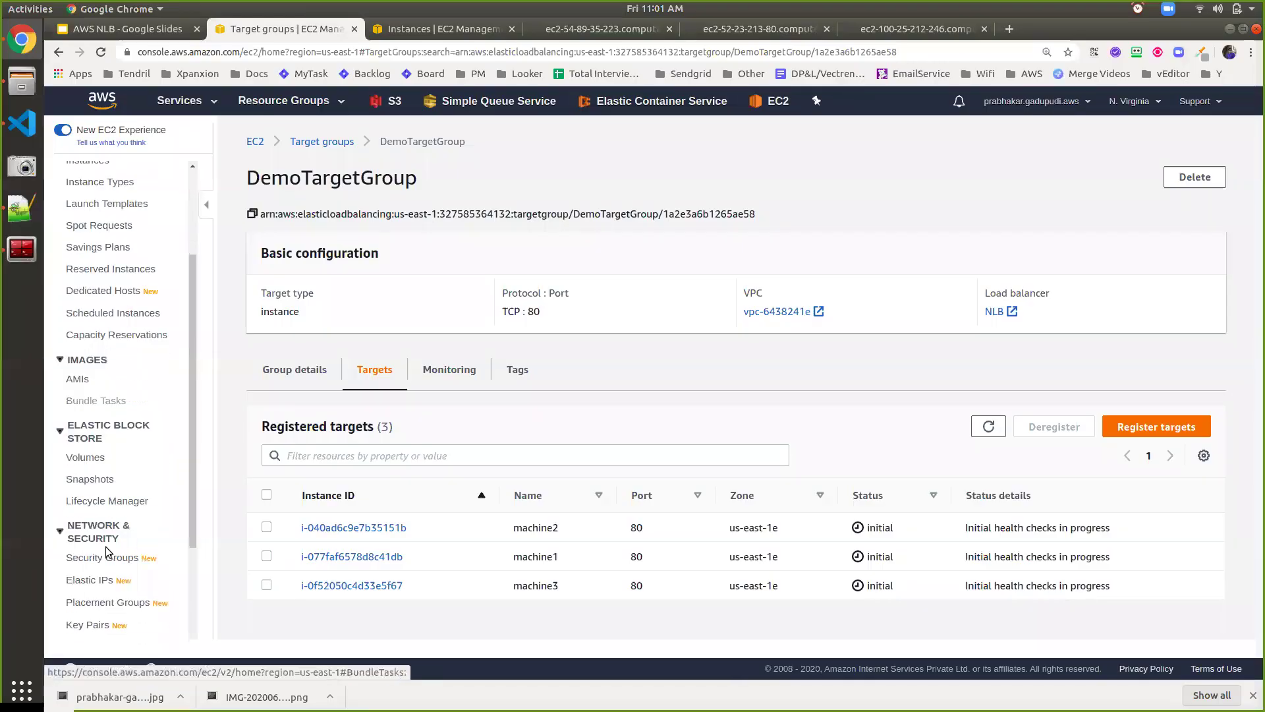
scroll(105, 553, "down", 2)
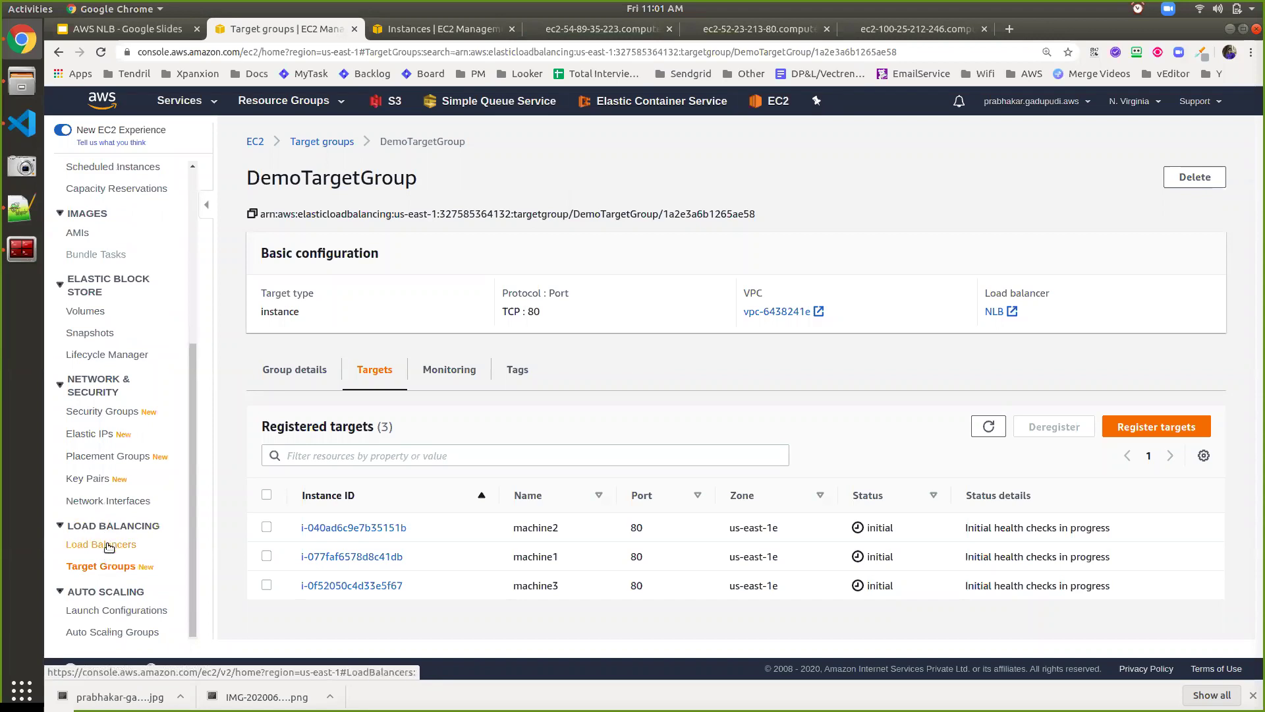
left_click(108, 556)
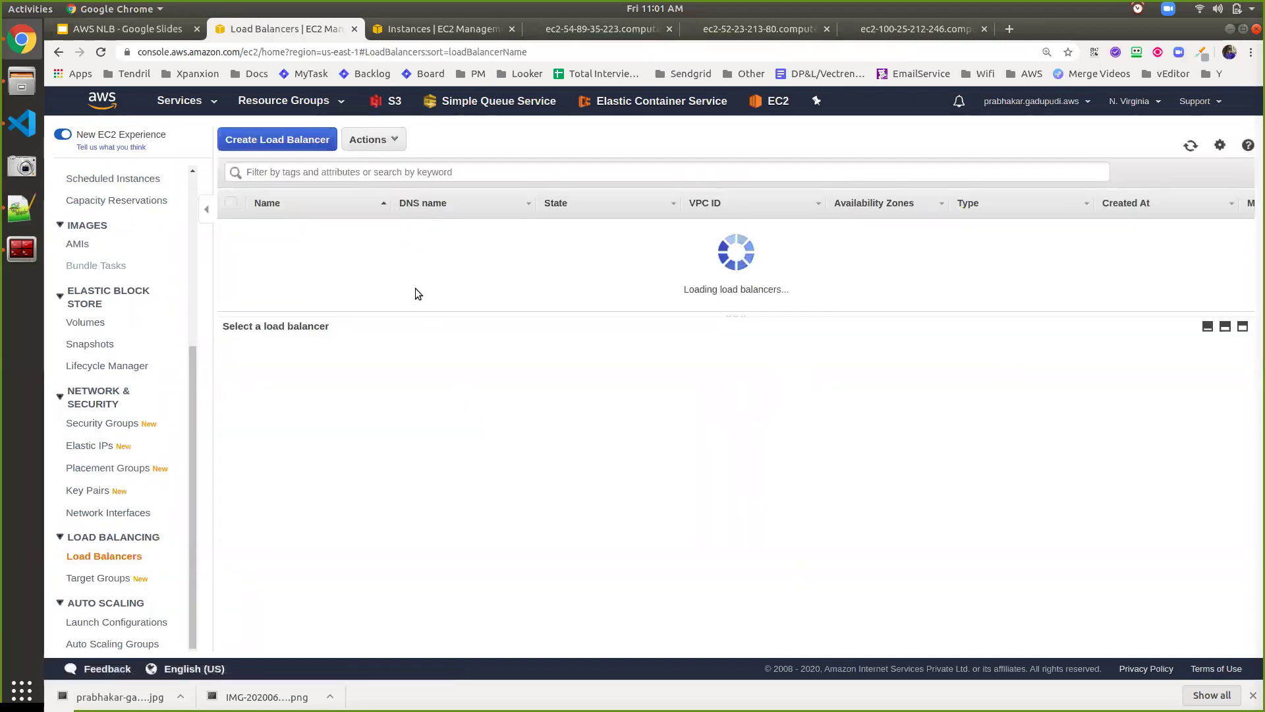
left_click(662, 462)
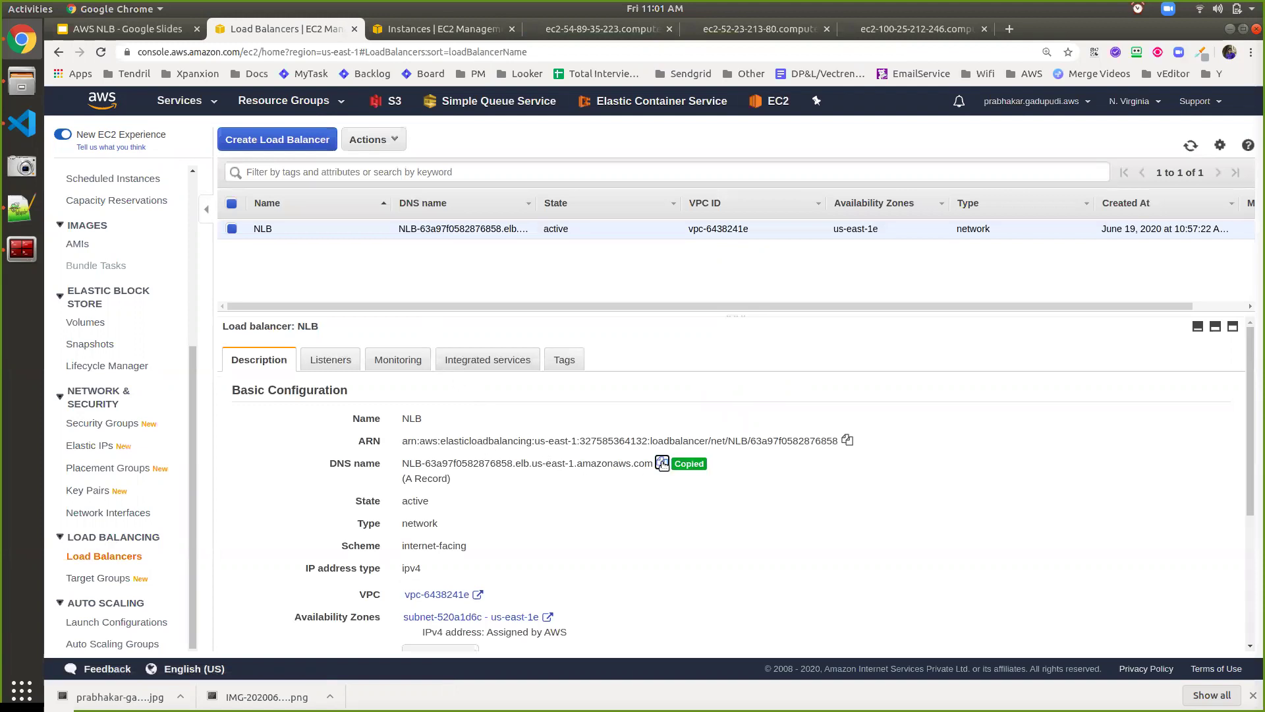
left_click(1009, 28)
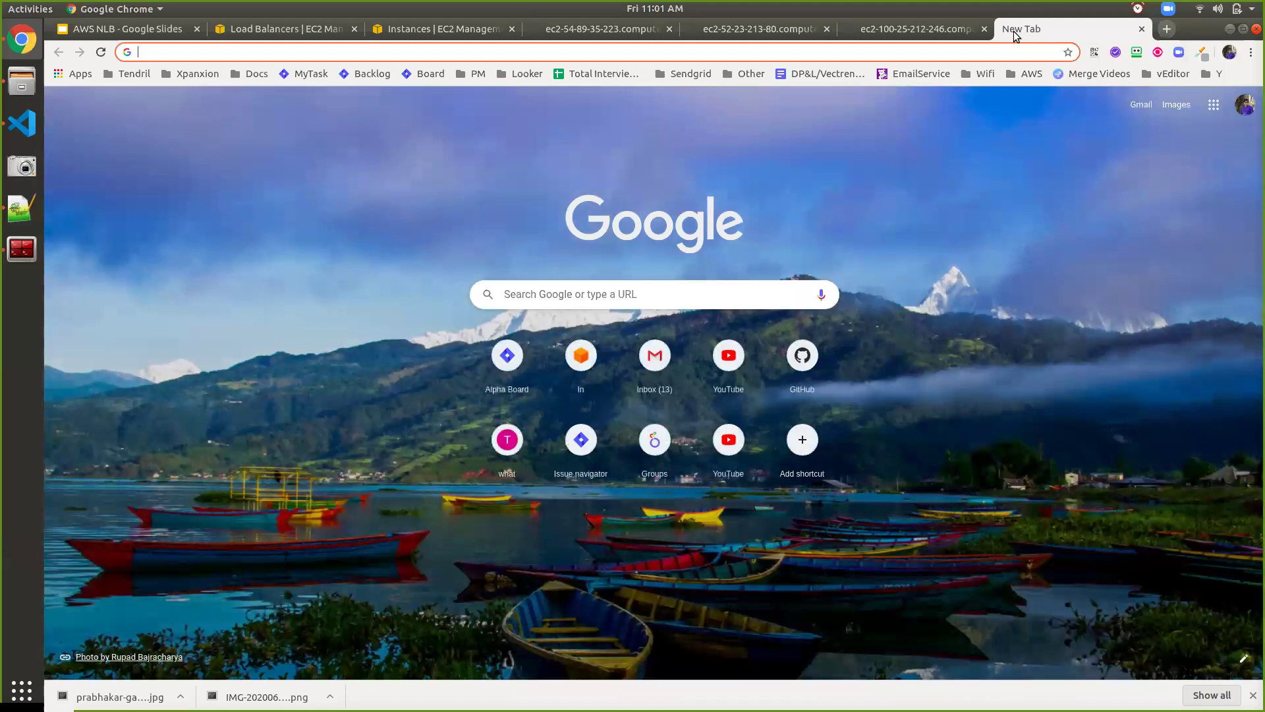
key("ctrl+v")
key("Return")
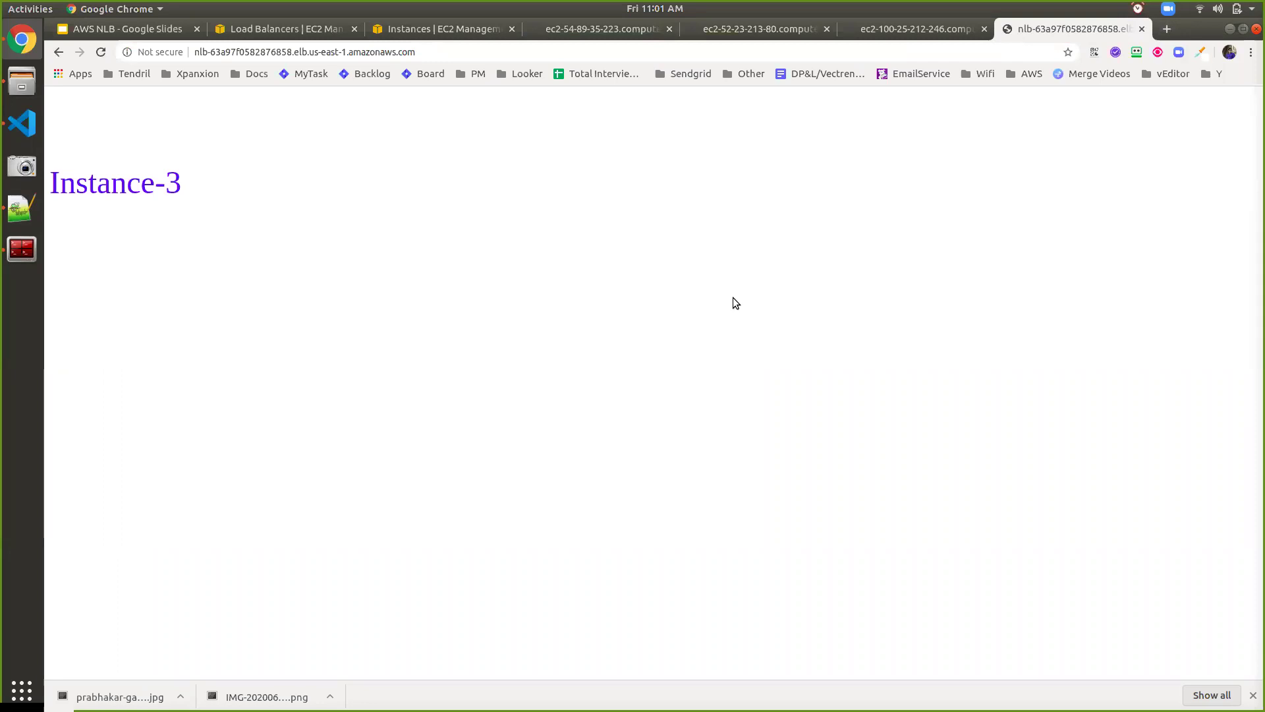
Reload the load balancer's page repeatedly to check which of the three instances answers each request
key("ctrl+r")
key("ctrl+r")
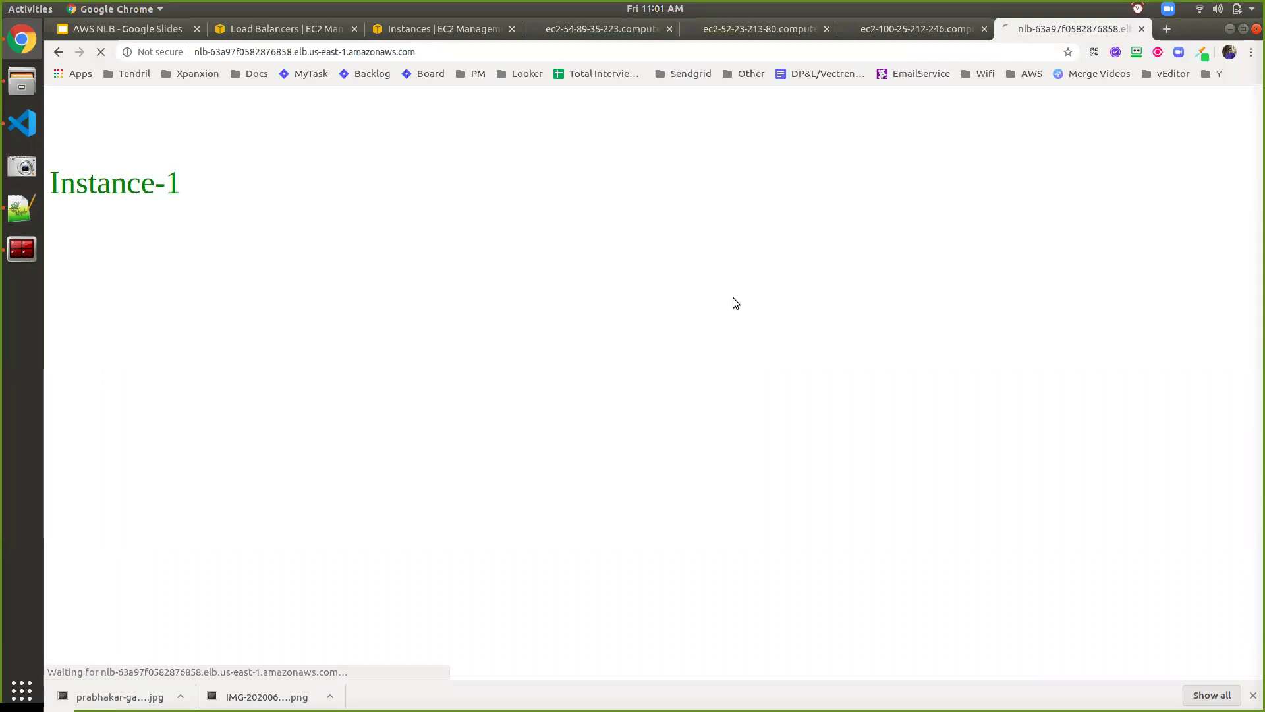
key("ctrl+r")
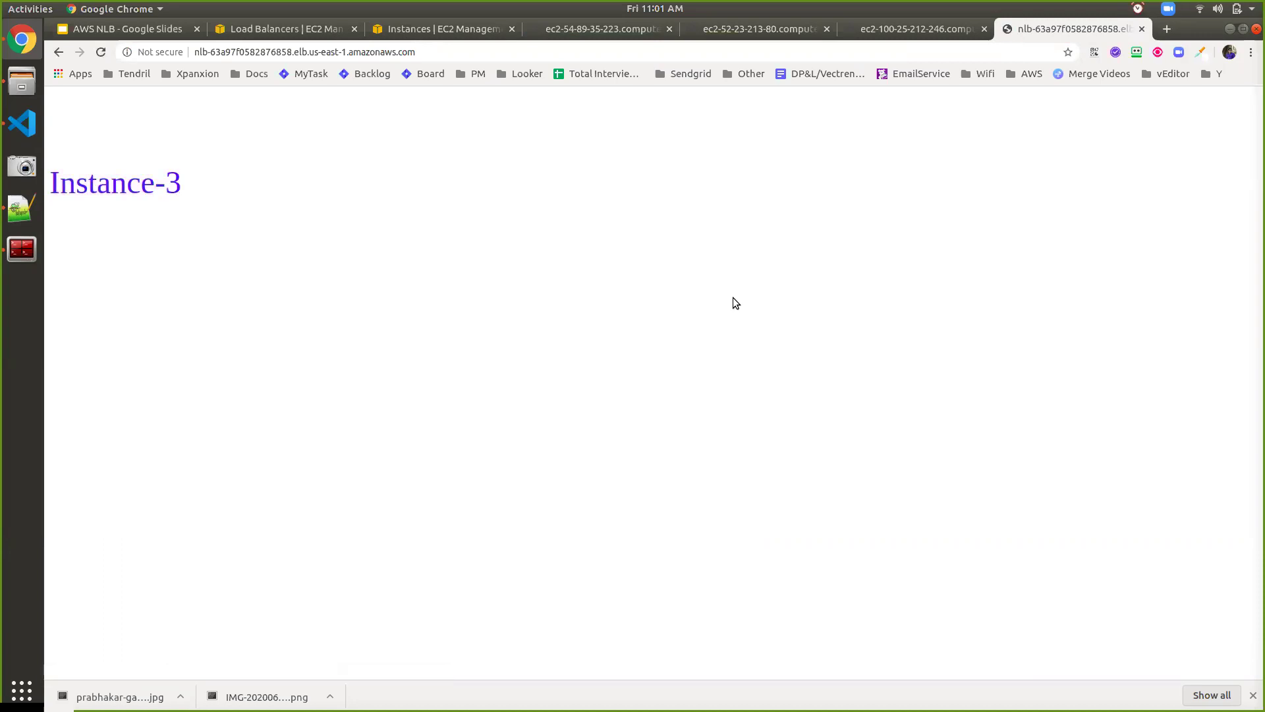
key("ctrl+r")
left_click(97, 53)
left_click(97, 53)
left_click(98, 52)
key("F5")
key("F5")
key("F5")
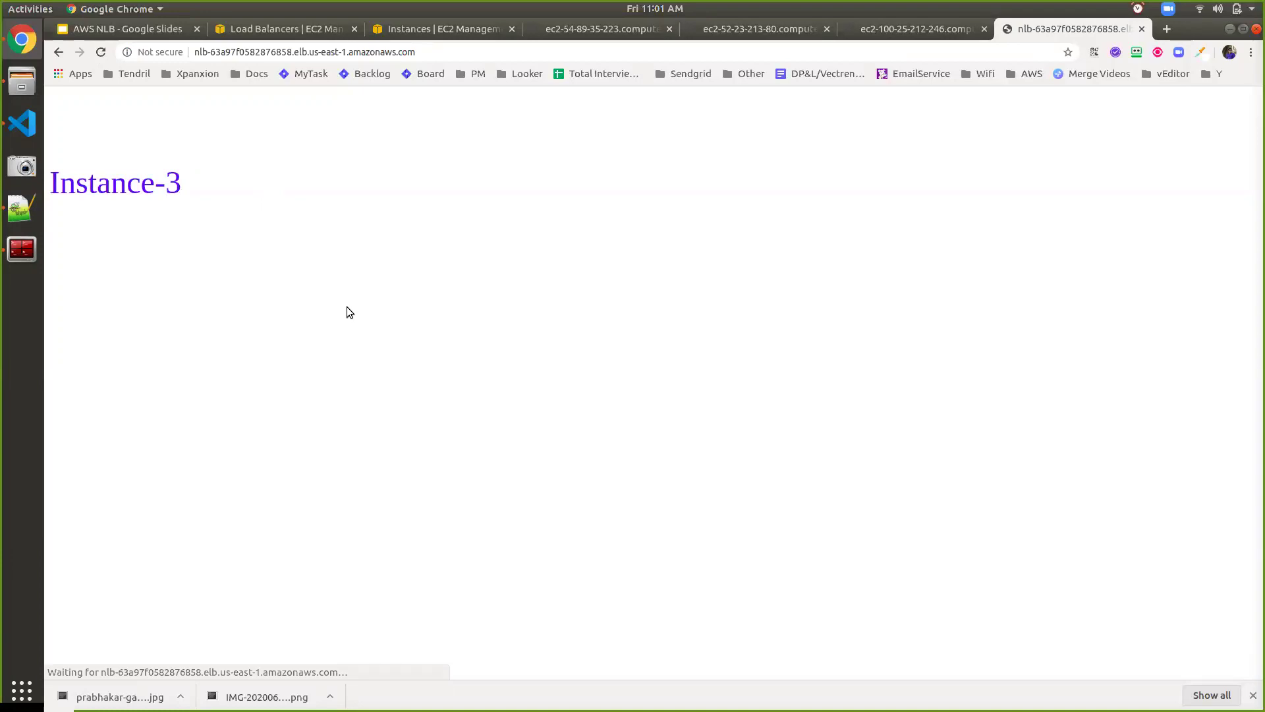
key("F5")
key("F5")
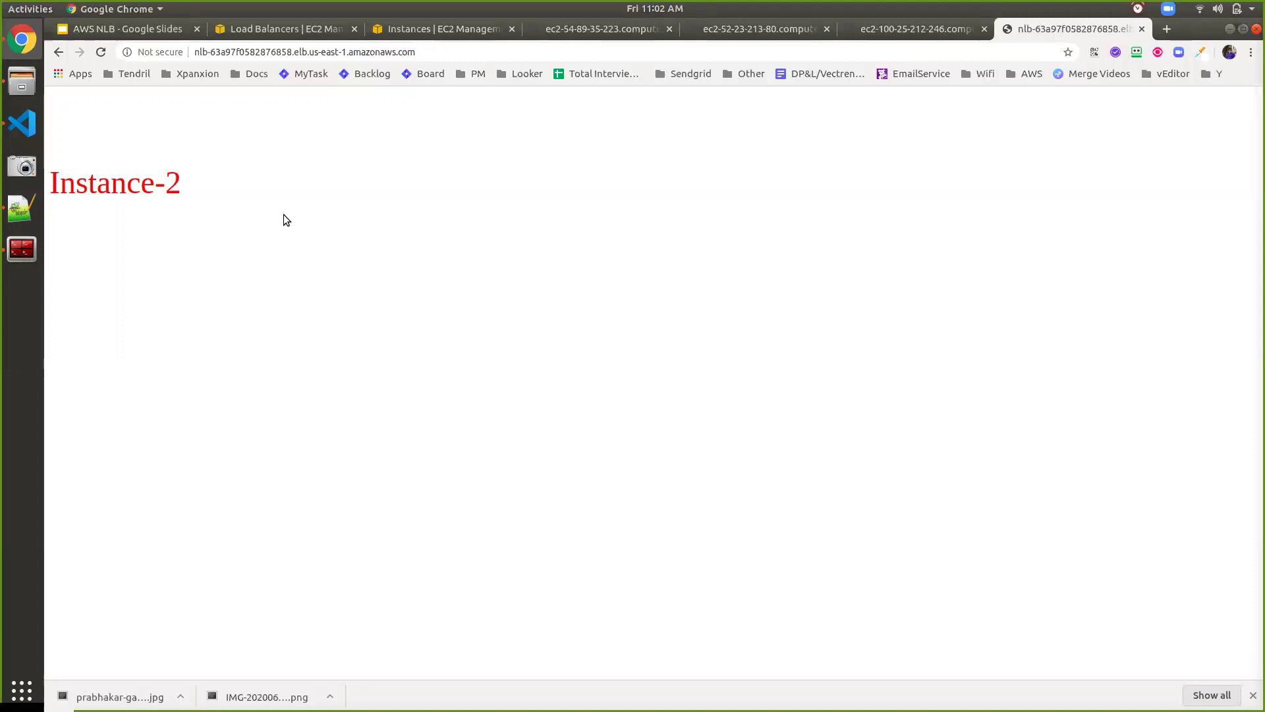
Switch to the AWS NLB presentation in Google Slides and show the closing Thank you slide
left_click(165, 31)
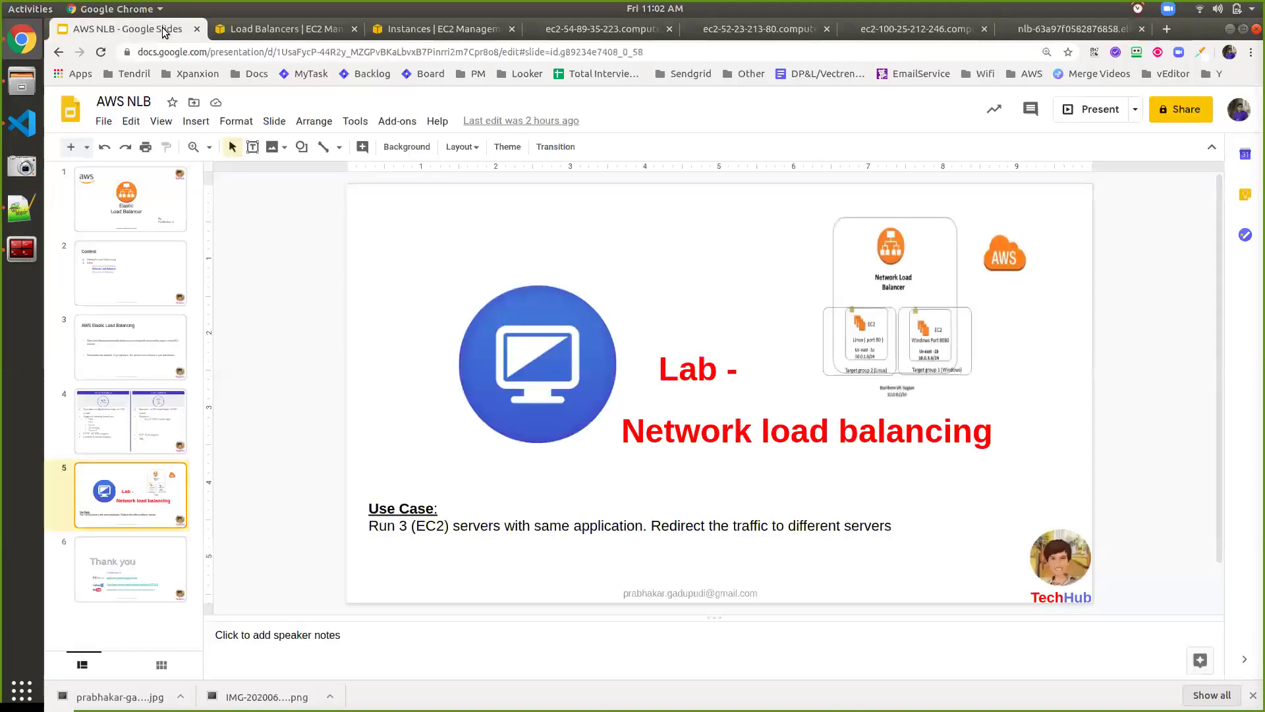
left_click(106, 564)
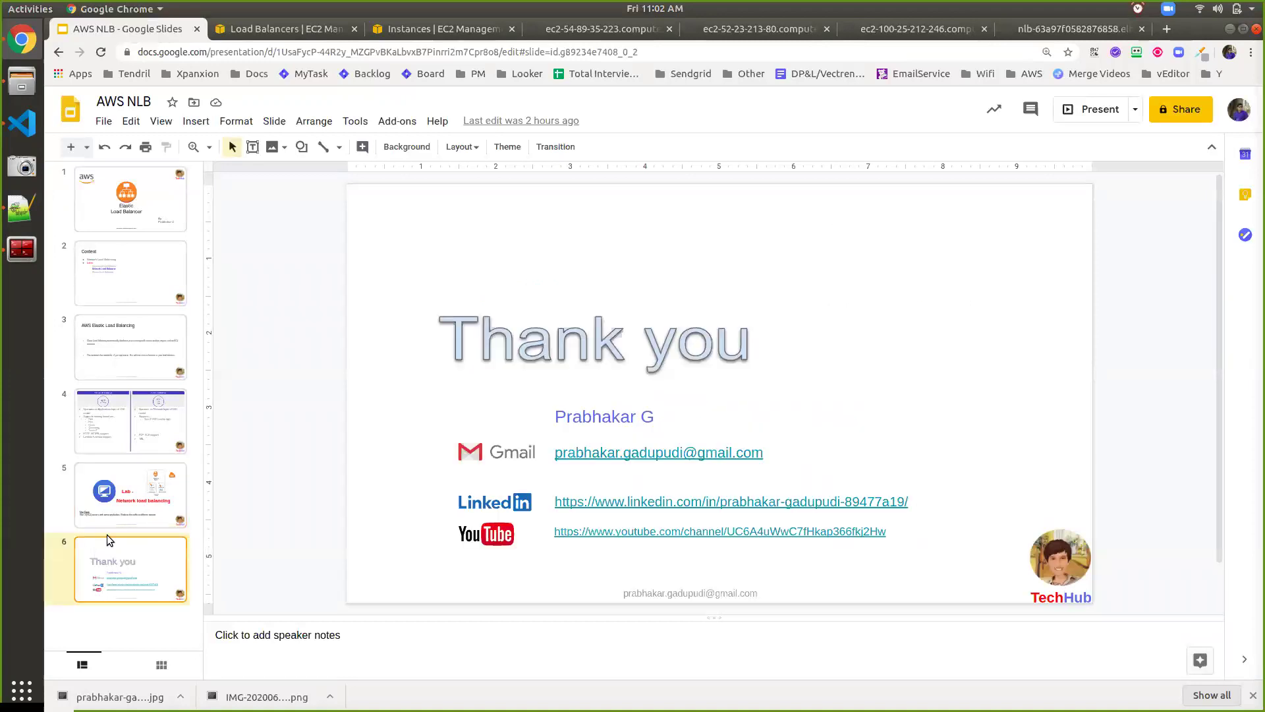